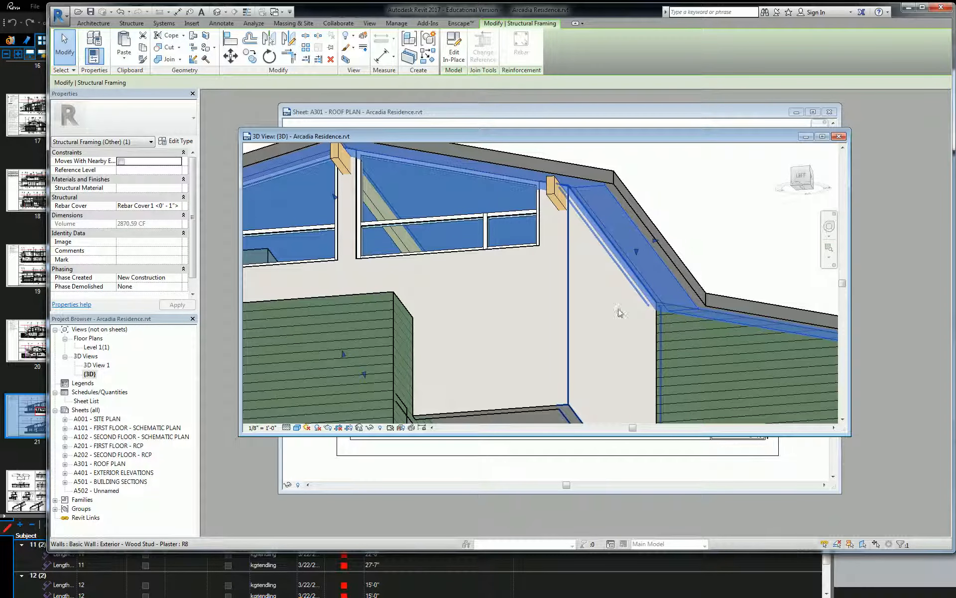
Create a beam system from a rectangular boundary drawn on the open ground beside the house.
{"action": "scroll", "coordinate": [617, 294], "scroll_direction": "down", "scroll_amount": 3}
{"action": "key", "text": "Escape"}
{"action": "middle_click_drag", "start_coordinate": [618, 230], "coordinate": [541, 218], "text": "shift"}
{"action": "scroll", "coordinate": [541, 219], "scroll_direction": "down", "scroll_amount": 4}
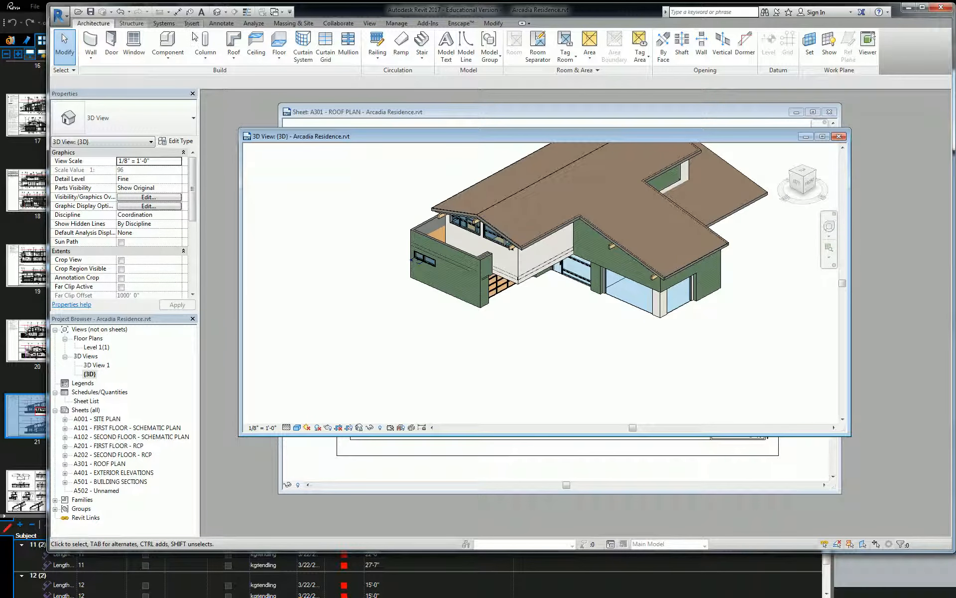
{"action": "left_click", "coordinate": [131, 23]}
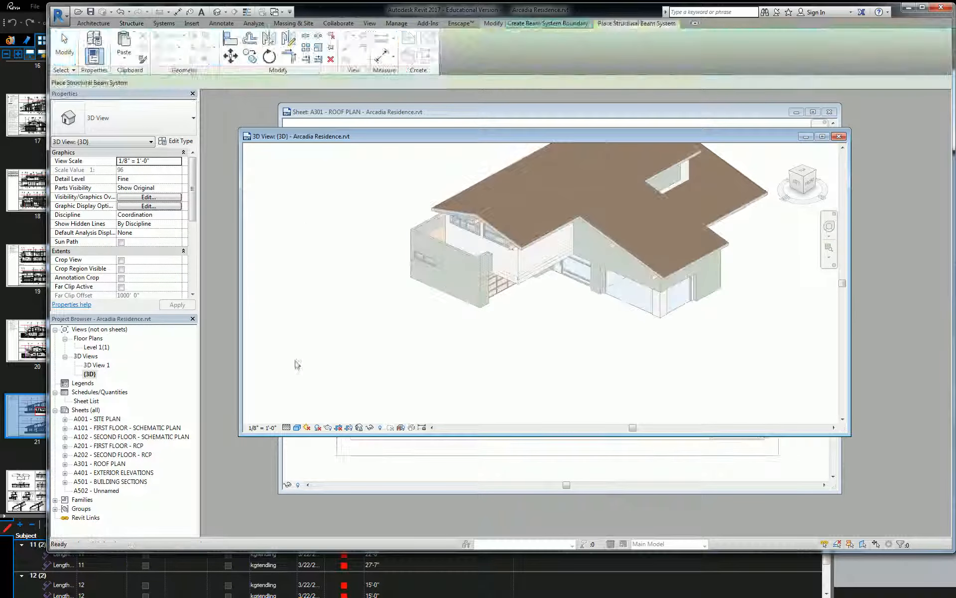
{"action": "left_click", "coordinate": [536, 36]}
{"action": "left_click", "coordinate": [295, 342]}
{"action": "left_click", "coordinate": [354, 281]}
{"action": "left_click", "coordinate": [451, 57]}
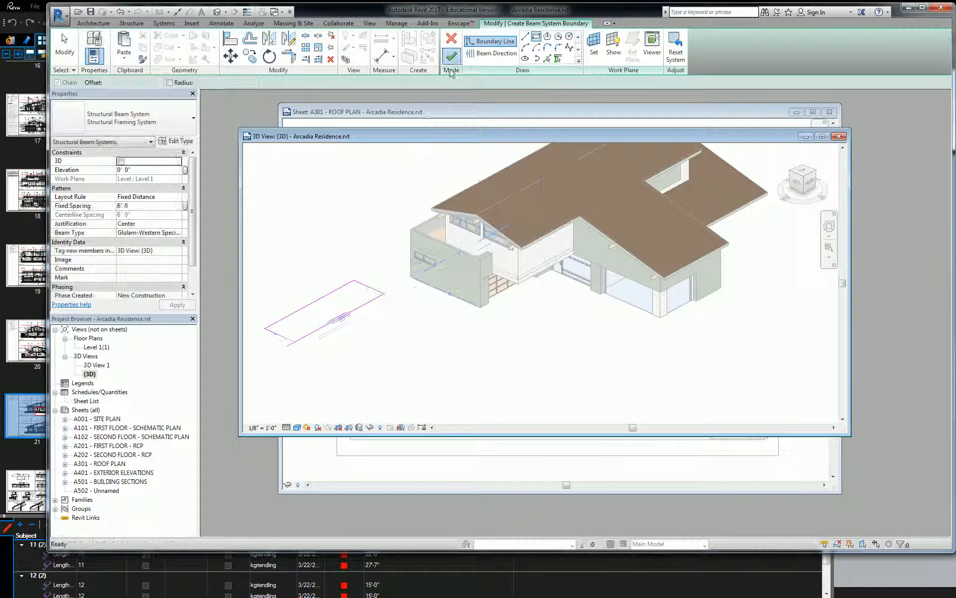
Enlarge the beam system's boundary by moving its 33' long edge outward, finish the boundary edit, and delete the beam system.
{"action": "scroll", "coordinate": [288, 323], "scroll_direction": "up", "scroll_amount": 2}
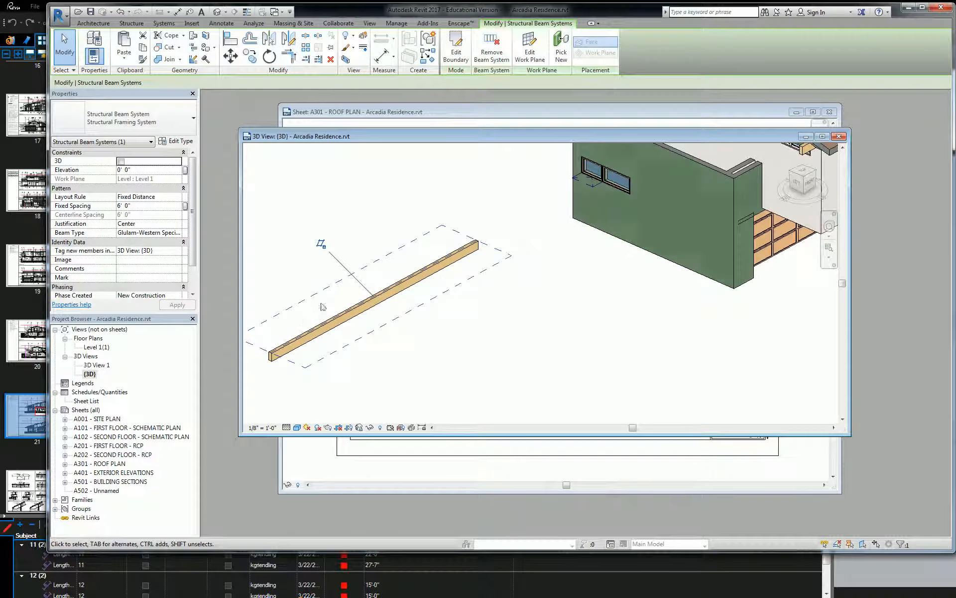
{"action": "middle_click_drag", "start_coordinate": [287, 326], "coordinate": [410, 331]}
{"action": "left_click", "coordinate": [456, 50]}
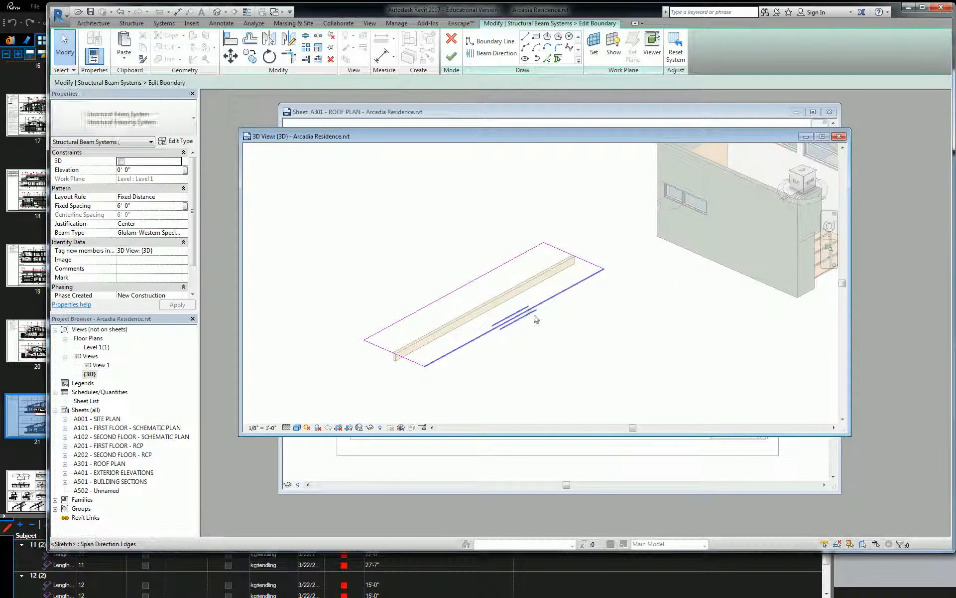
{"action": "left_click", "coordinate": [535, 305]}
{"action": "scroll", "coordinate": [536, 305], "scroll_direction": "down", "scroll_amount": 2}
{"action": "left_click_drag", "start_coordinate": [536, 305], "coordinate": [651, 366]}
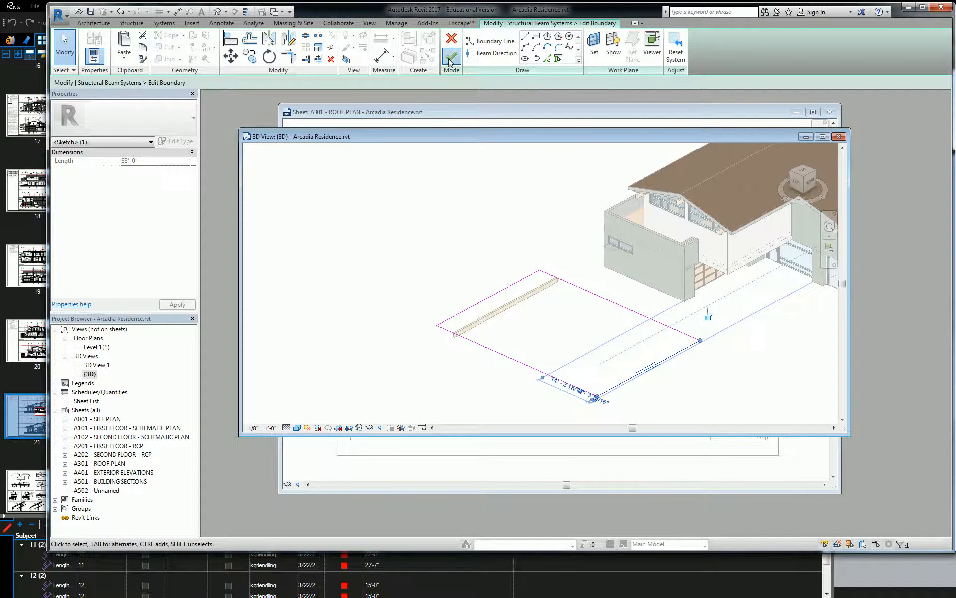
{"action": "left_click", "coordinate": [451, 57]}
{"action": "scroll", "coordinate": [652, 393], "scroll_direction": "up", "scroll_amount": 3}
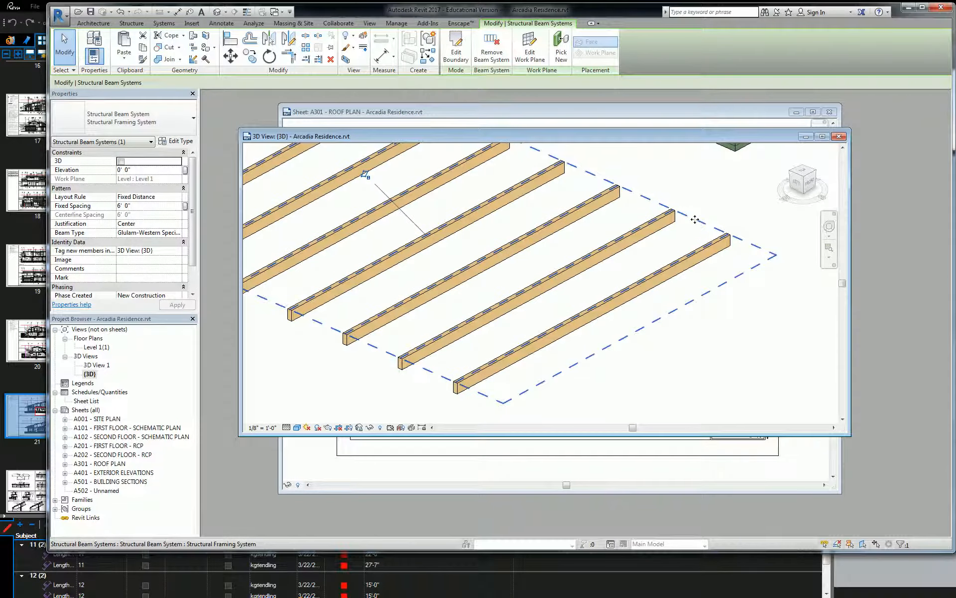
{"action": "key", "text": "Delete"}
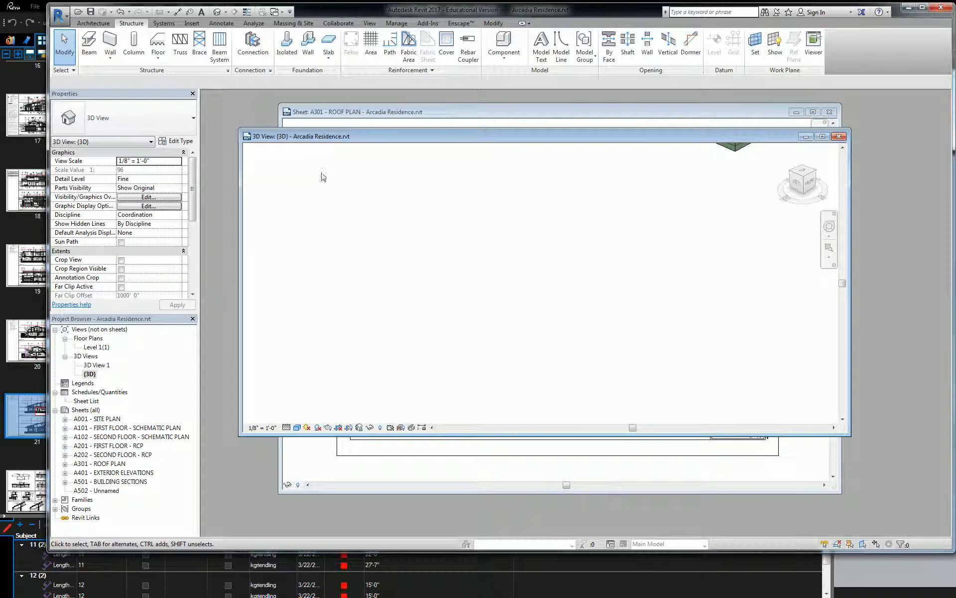
{"action": "left_click", "coordinate": [219, 44]}
{"action": "left_click", "coordinate": [140, 122]}
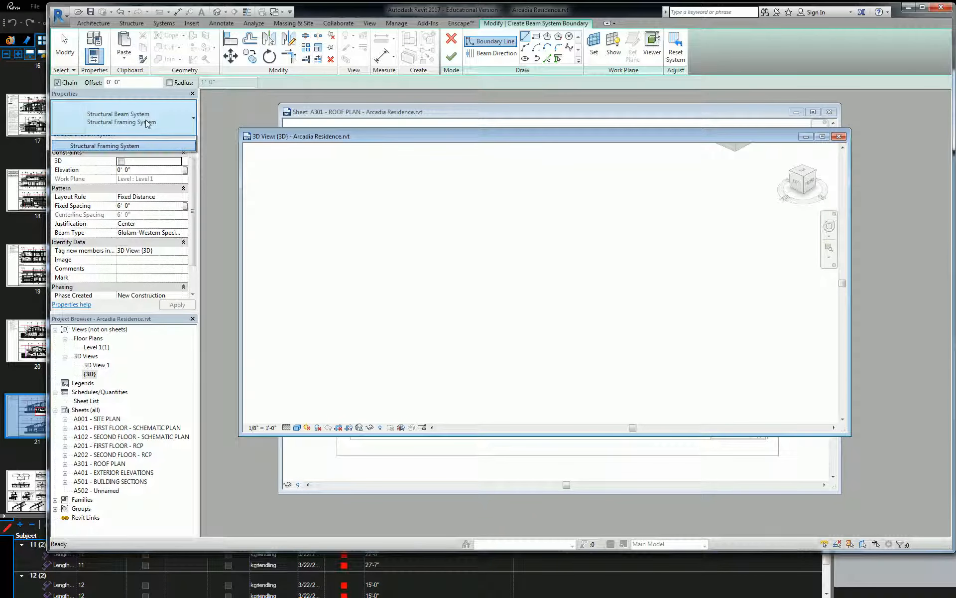
{"action": "left_click", "coordinate": [164, 239]}
{"action": "left_click", "coordinate": [168, 234]}
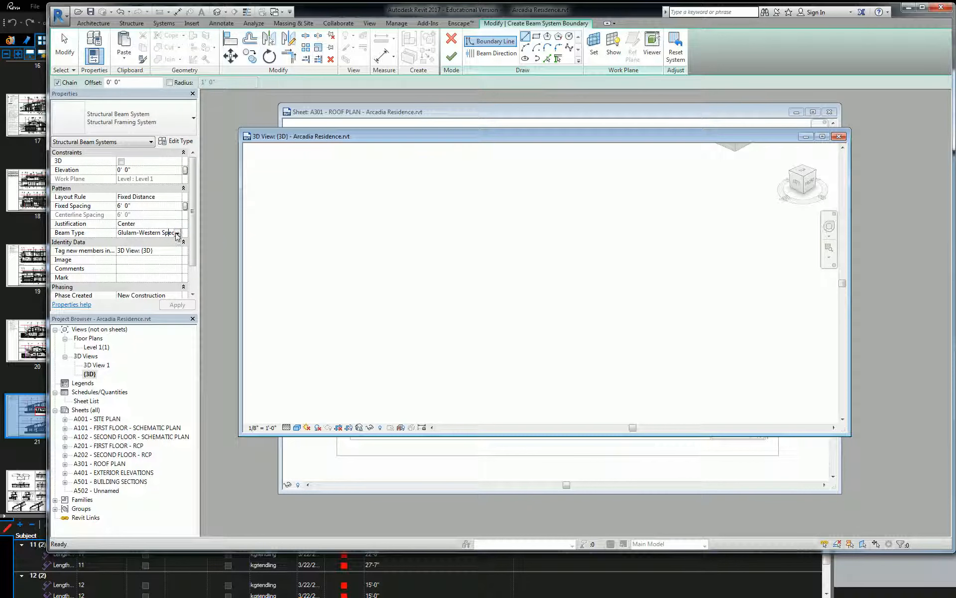
{"action": "left_click", "coordinate": [177, 233]}
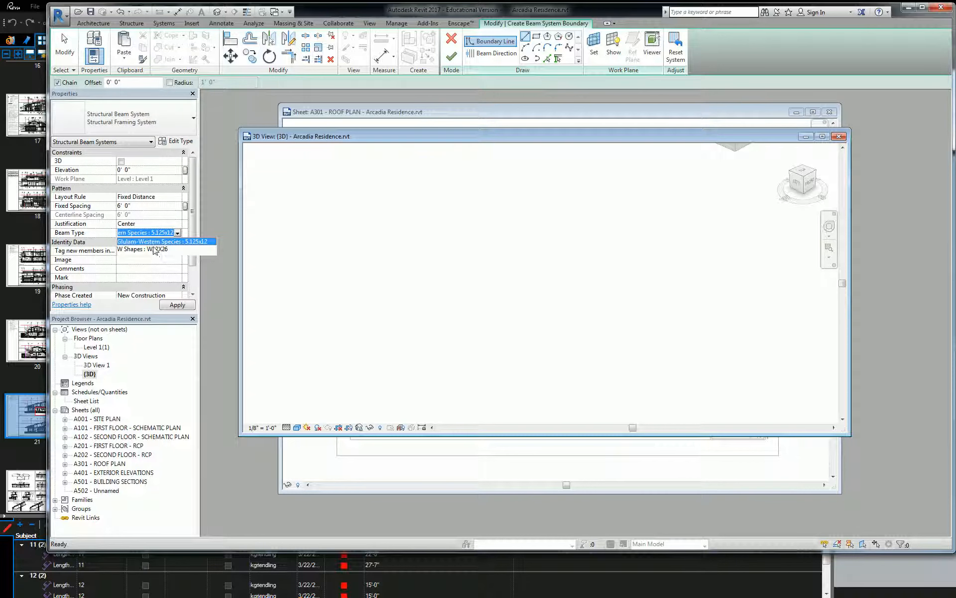
{"action": "key", "text": "Escape"}
{"action": "key", "text": "Escape"}
{"action": "left_click", "coordinate": [451, 40]}
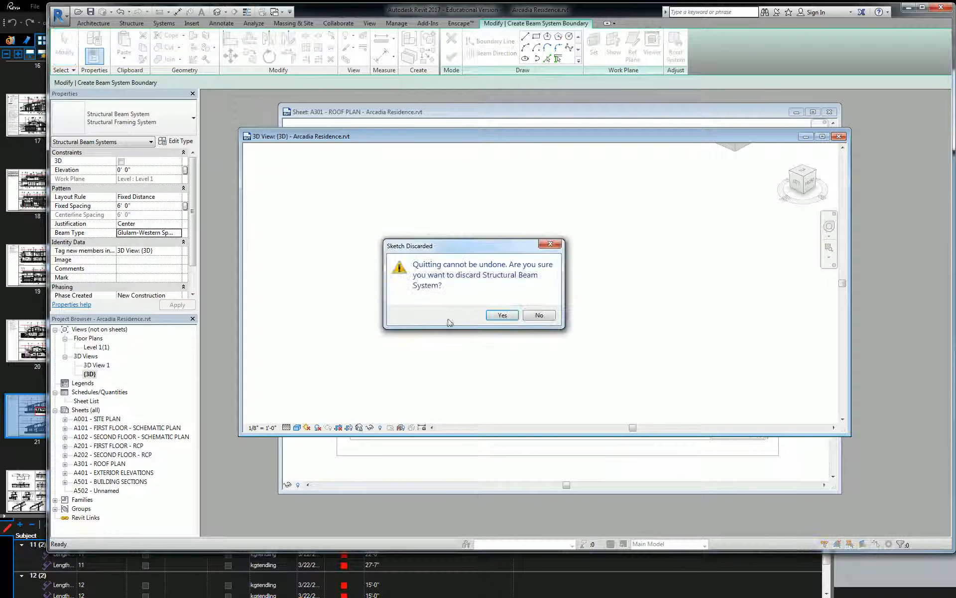
{"action": "left_click", "coordinate": [500, 315]}
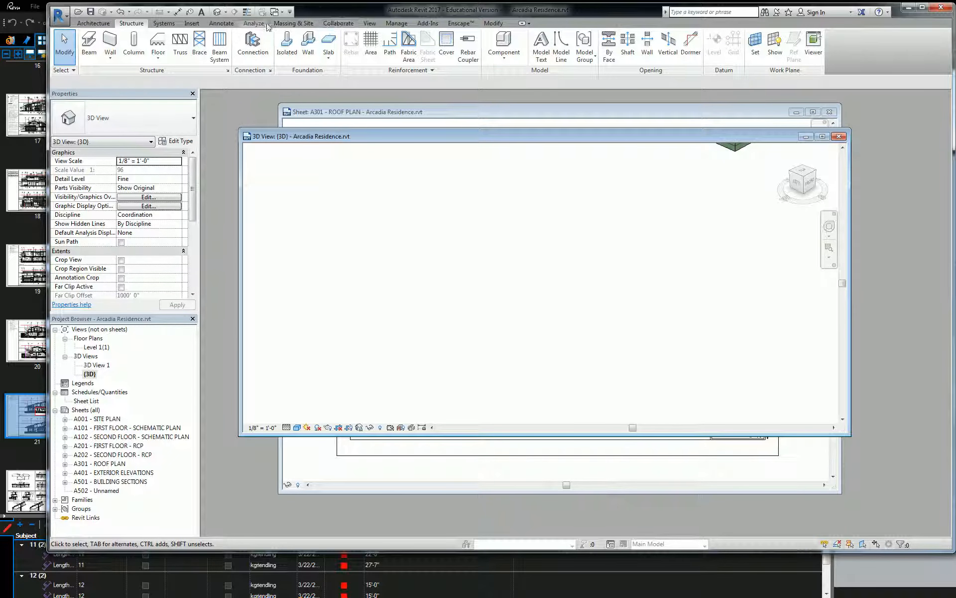
Open the Wood folder under Structural Framing in the US Imperial library for loading a family.
{"action": "left_click", "coordinate": [192, 23]}
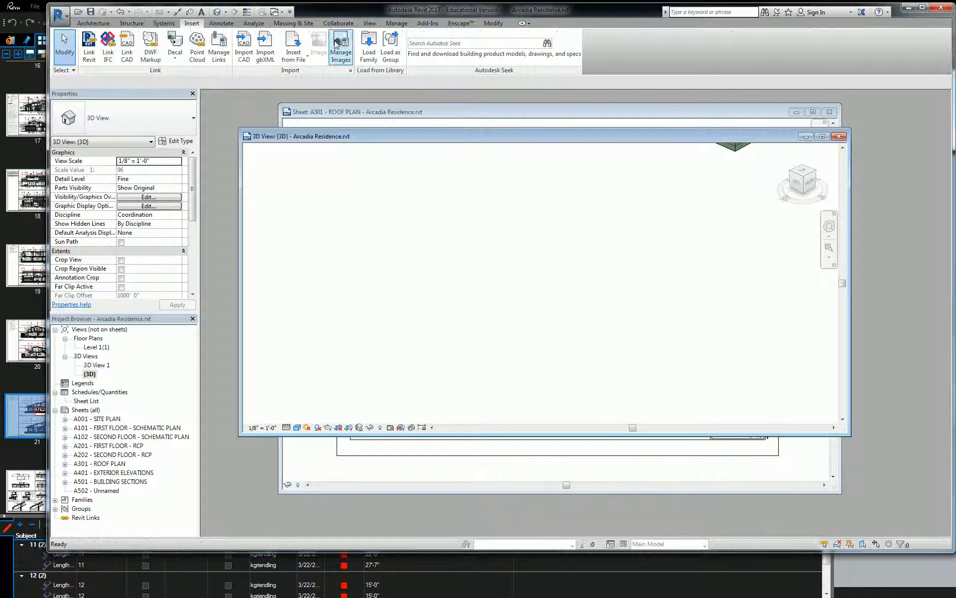
{"action": "left_click", "coordinate": [369, 47]}
{"action": "scroll", "coordinate": [400, 284], "scroll_direction": "down", "scroll_amount": 9}
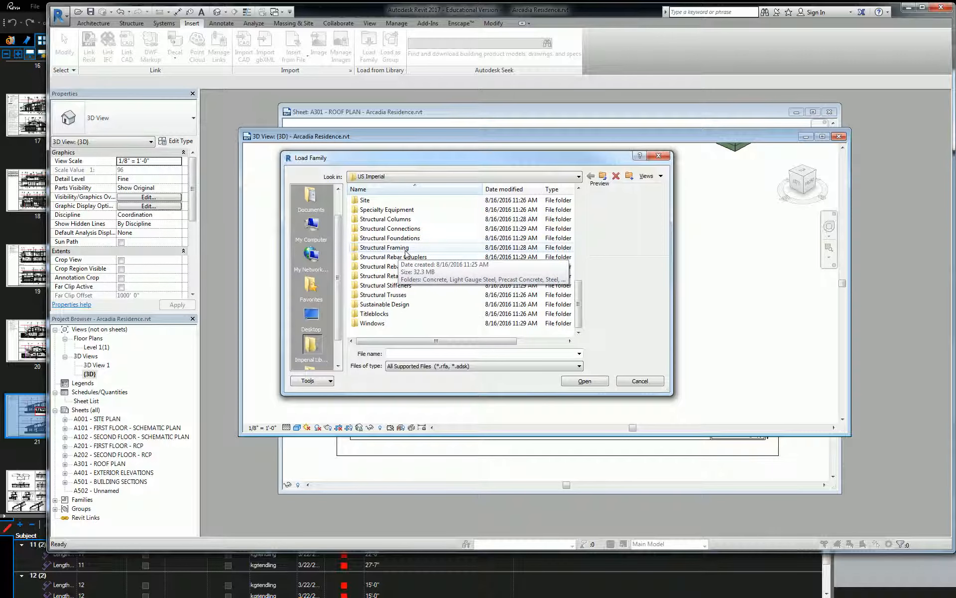
{"action": "double_click", "coordinate": [405, 248]}
{"action": "double_click", "coordinate": [369, 238]}
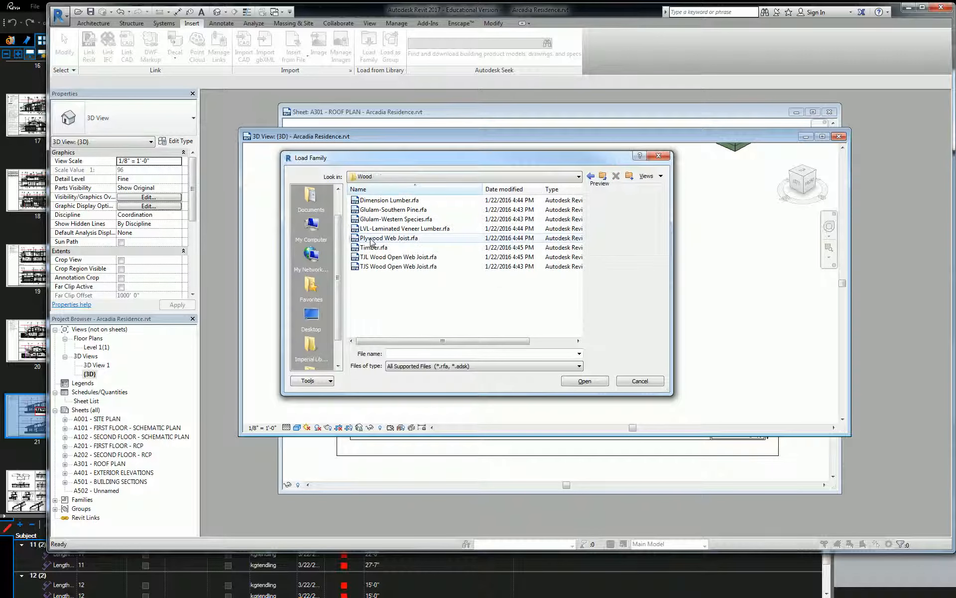
Compare previews of the wood framing families and load Plywood Web Joist.rfa into the project.
{"action": "left_click", "coordinate": [380, 258]}
{"action": "left_click", "coordinate": [380, 266]}
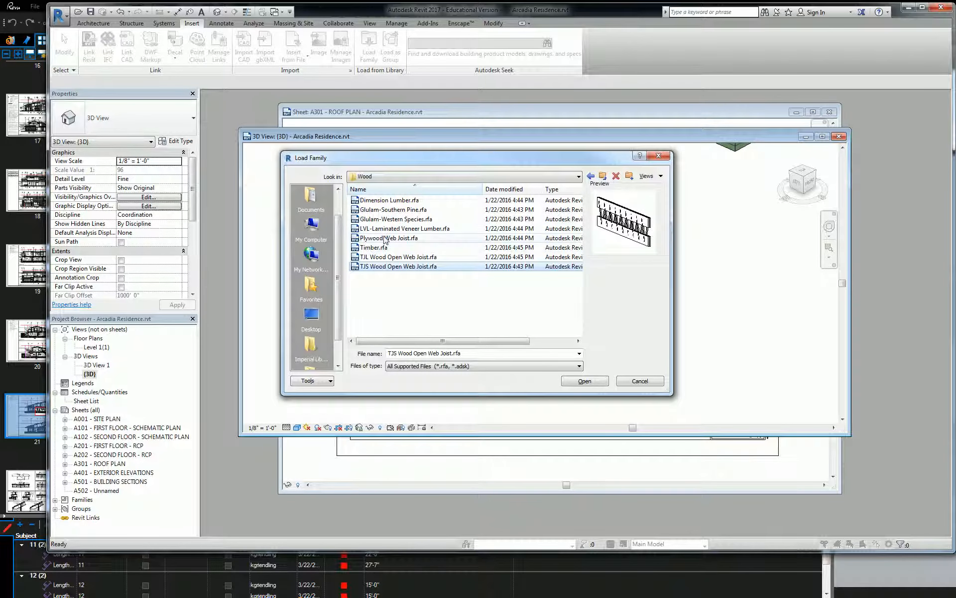
{"action": "left_click", "coordinate": [394, 209]}
{"action": "left_click", "coordinate": [393, 202]}
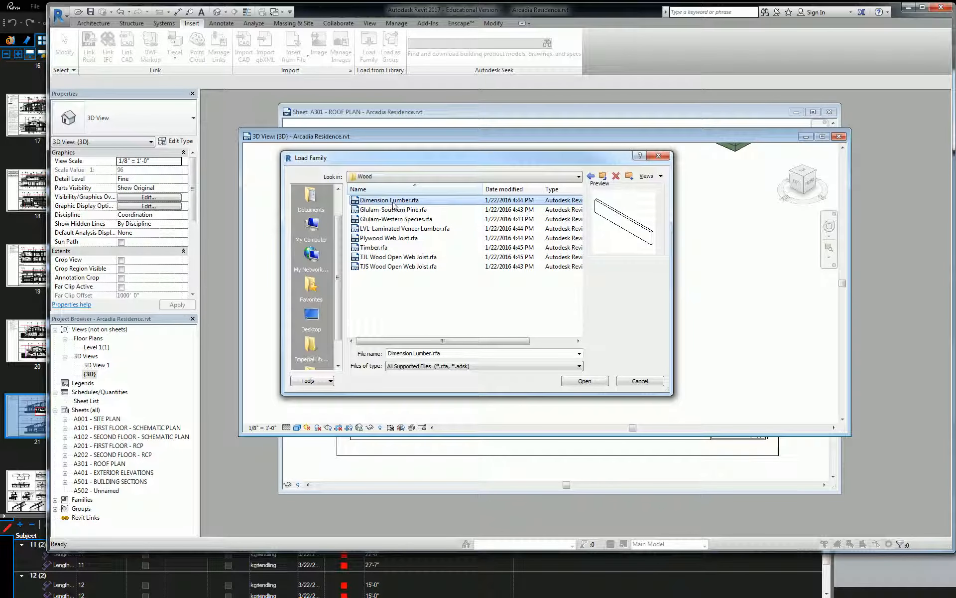
{"action": "left_click", "coordinate": [393, 229]}
{"action": "left_click", "coordinate": [393, 238]}
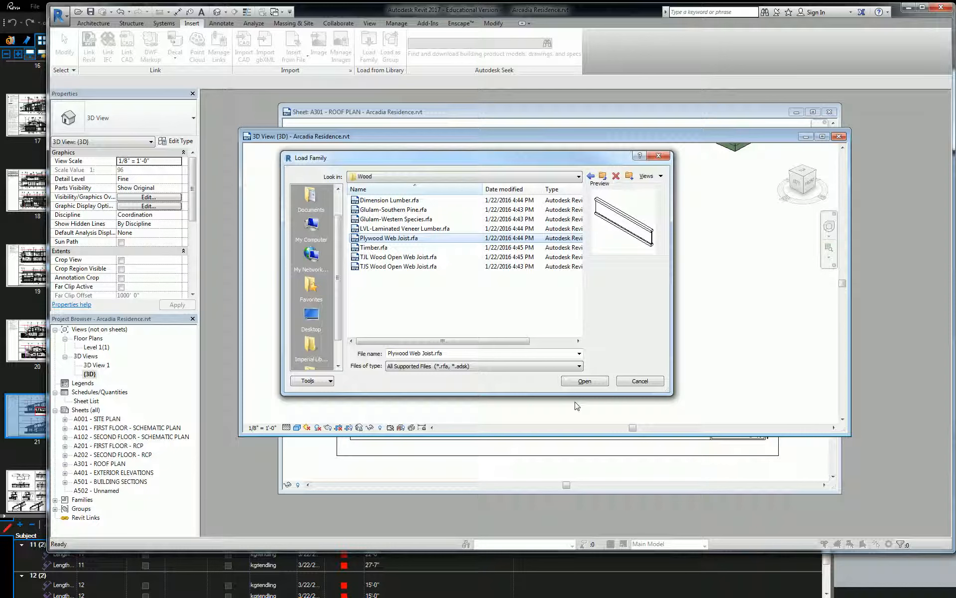
{"action": "left_click", "coordinate": [583, 383]}
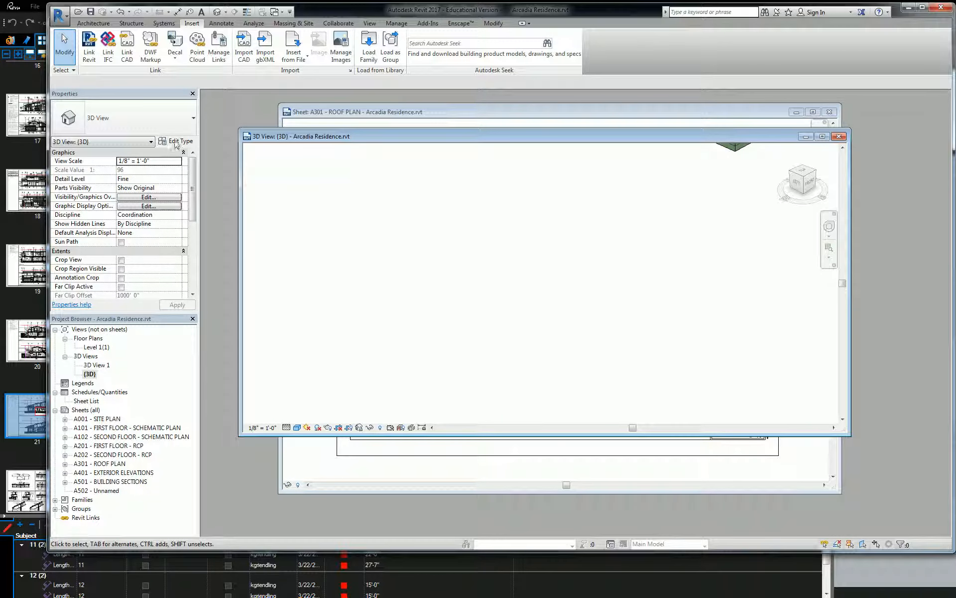
Create a plywood web joist beam system from a rectangular boundary about 47' by 35' in front of the house.
{"action": "left_click", "coordinate": [131, 23]}
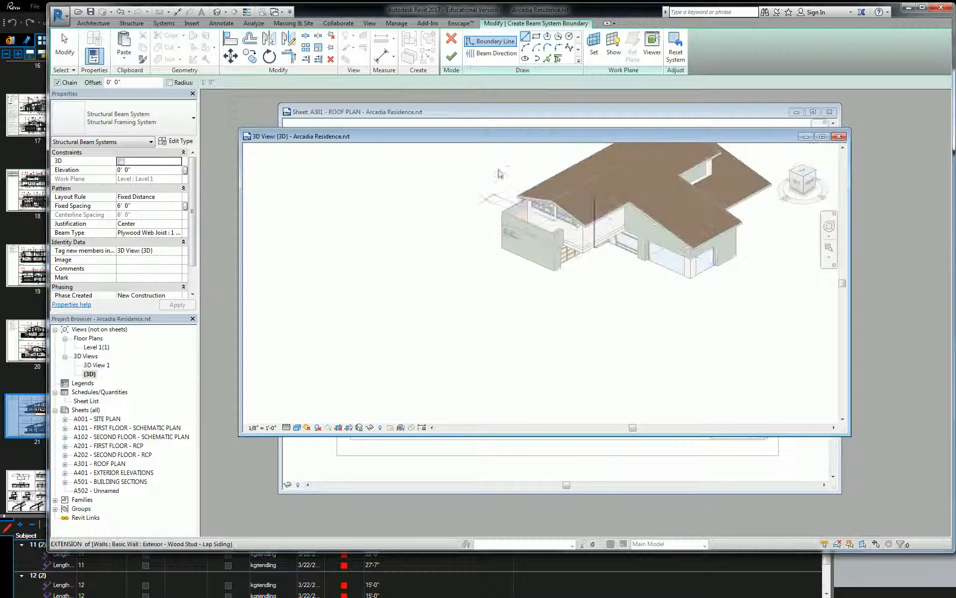
{"action": "left_click", "coordinate": [382, 321]}
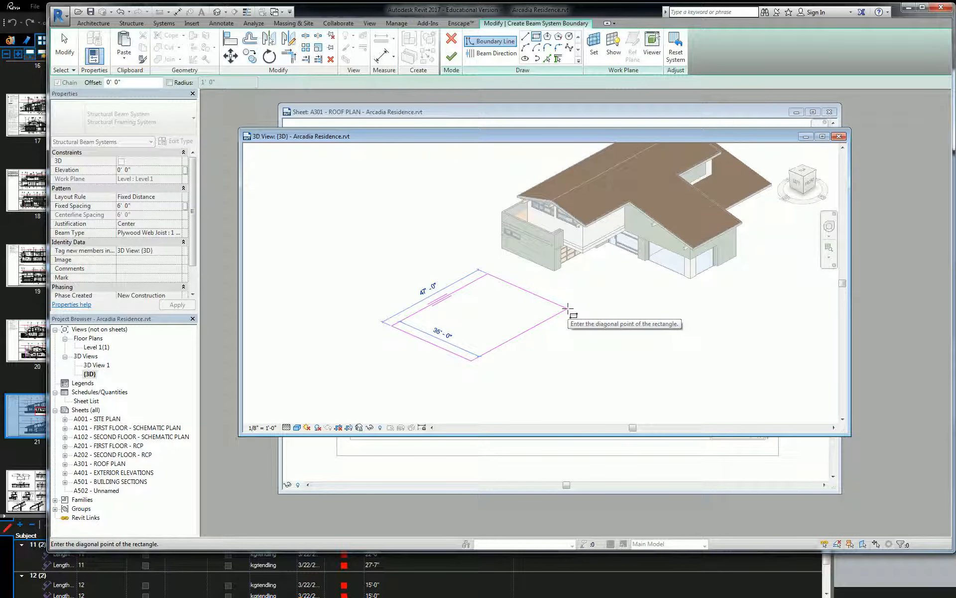
{"action": "left_click", "coordinate": [567, 308]}
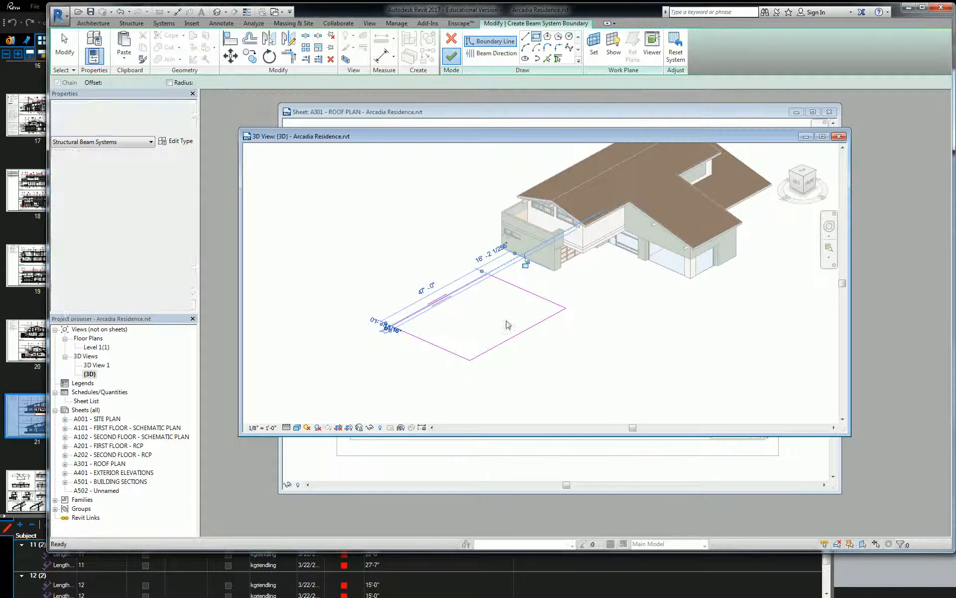
{"action": "left_click", "coordinate": [452, 56]}
Examine the new joists up close, checking one joist's family type and the profile at the joist ends.
{"action": "scroll", "coordinate": [498, 249], "scroll_direction": "up", "scroll_amount": 6}
{"action": "middle_click_drag", "start_coordinate": [514, 337], "coordinate": [544, 414], "text": "shift"}
{"action": "scroll", "coordinate": [545, 411], "scroll_direction": "up", "scroll_amount": 2}
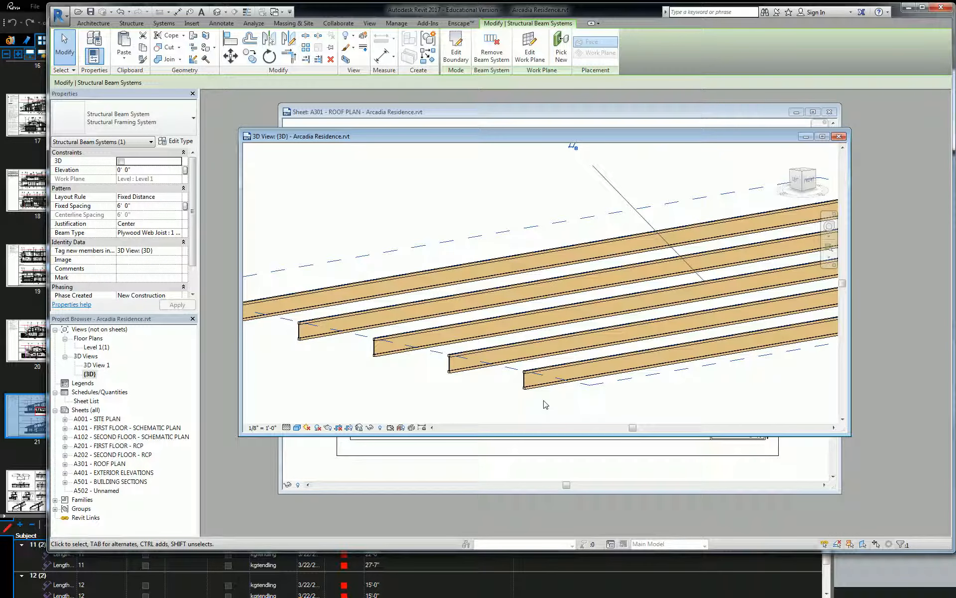
{"action": "left_click", "coordinate": [496, 354]}
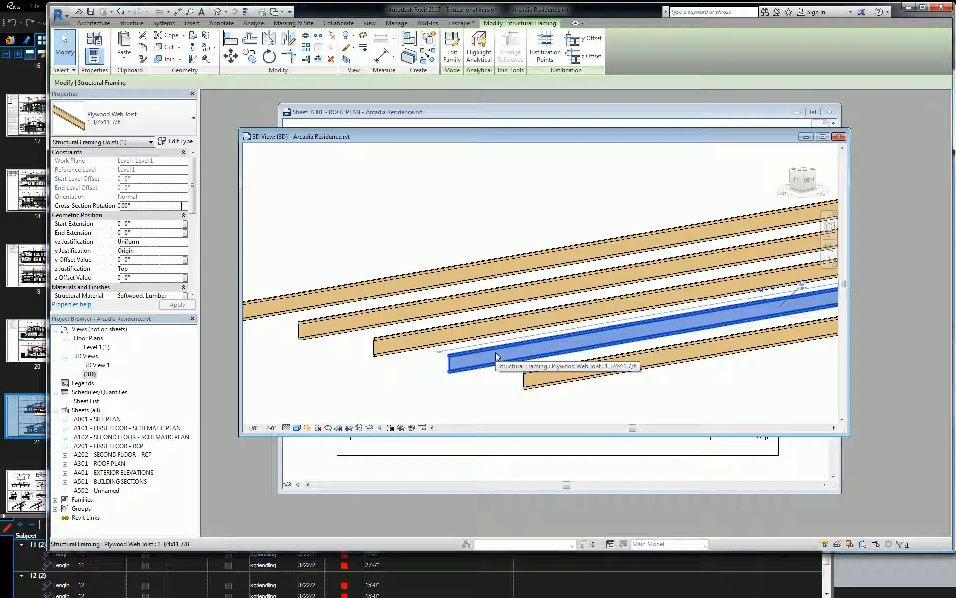
{"action": "scroll", "coordinate": [429, 260], "scroll_direction": "down", "scroll_amount": 2}
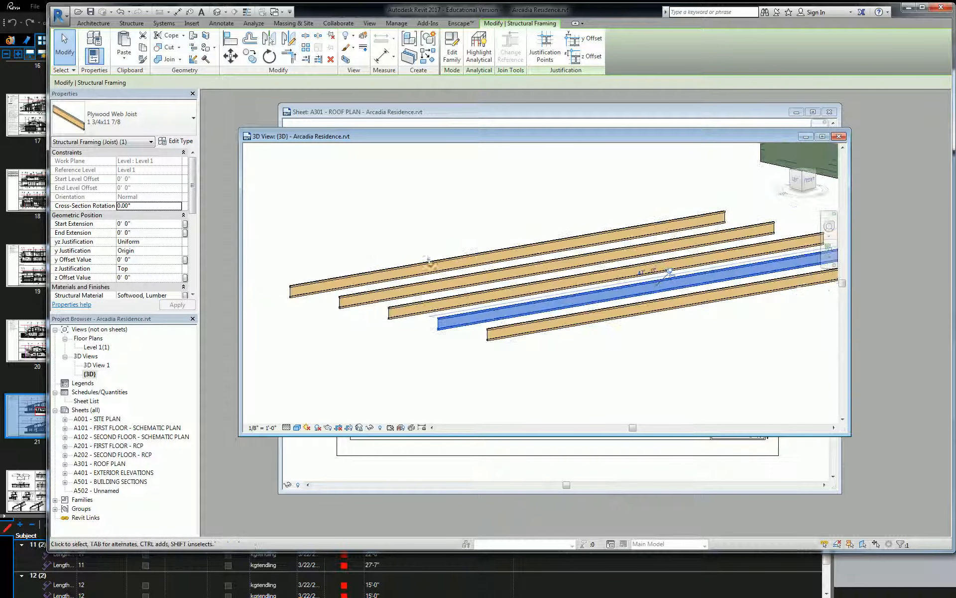
{"action": "left_click", "coordinate": [355, 229]}
{"action": "scroll", "coordinate": [287, 297], "scroll_direction": "up", "scroll_amount": 4}
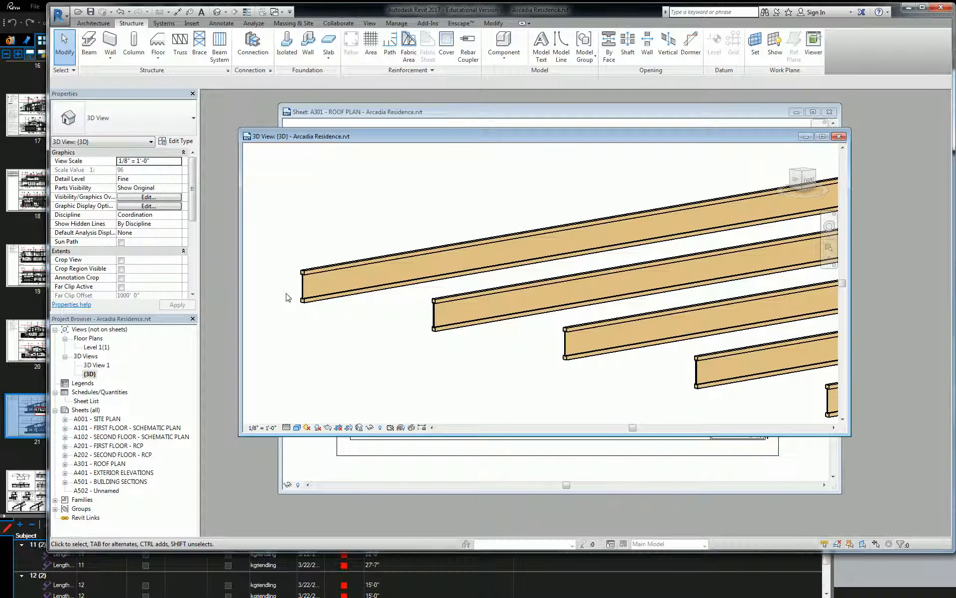
{"action": "scroll", "coordinate": [286, 298], "scroll_direction": "up", "scroll_amount": 3}
{"action": "scroll", "coordinate": [368, 271], "scroll_direction": "down", "scroll_amount": 2}
Set the beam system's beam type to W Shapes : W12X26.
{"action": "left_click", "coordinate": [322, 266]}
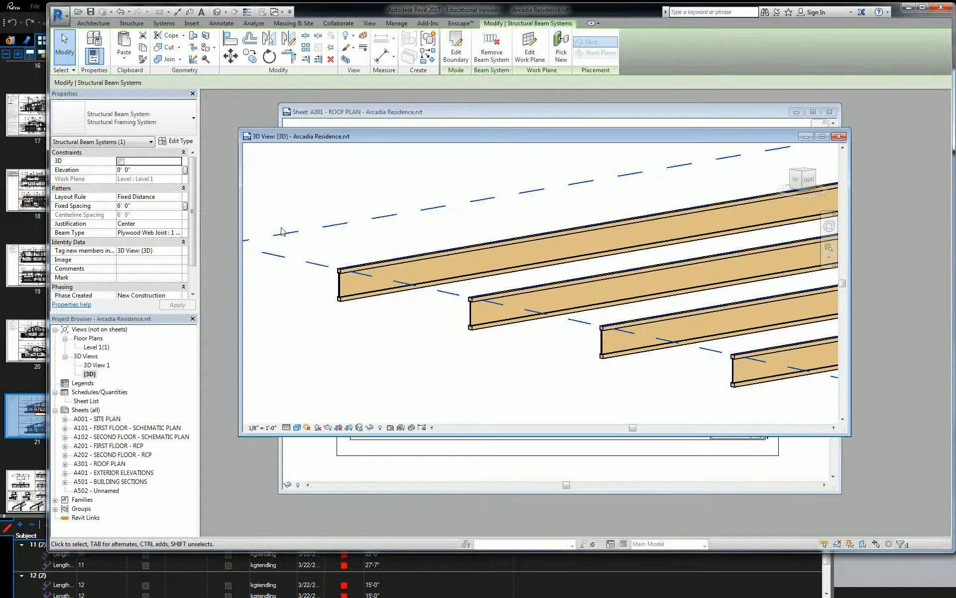
{"action": "left_click", "coordinate": [163, 236]}
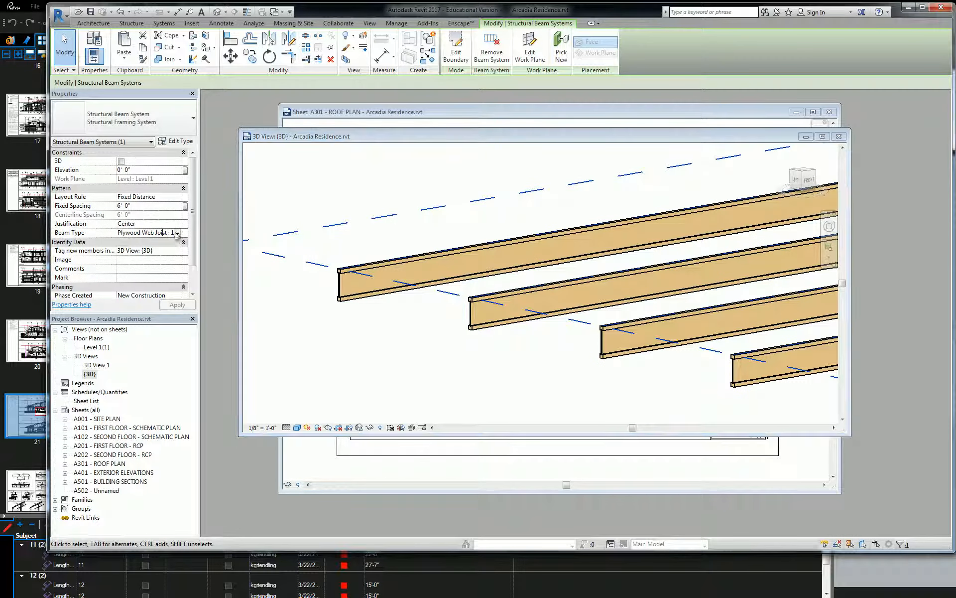
{"action": "left_click", "coordinate": [177, 233]}
{"action": "left_click", "coordinate": [160, 266]}
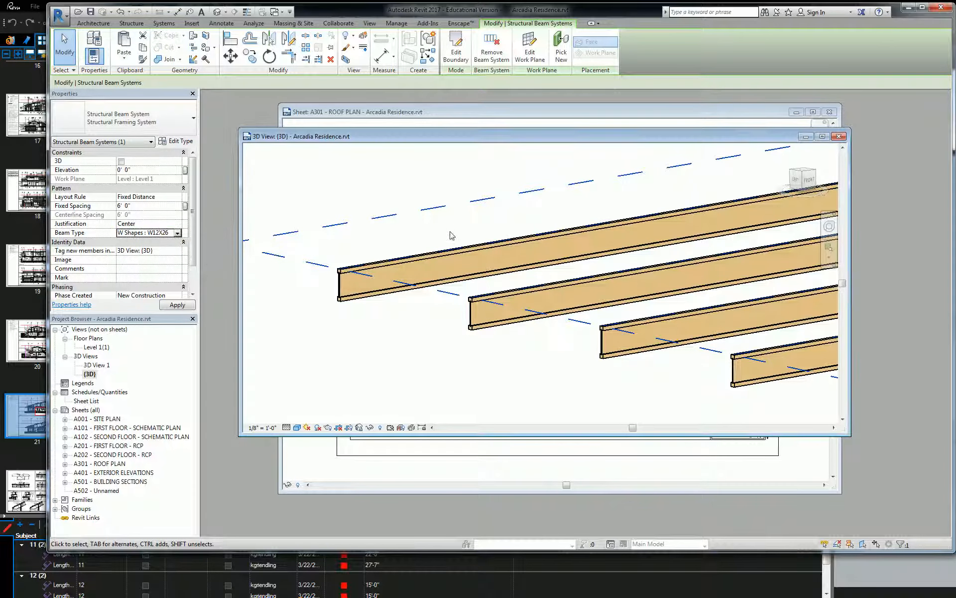
Change the beam system's beam type to Plywood Web Joist.
{"action": "left_click", "coordinate": [151, 227]}
{"action": "left_click", "coordinate": [178, 233]}
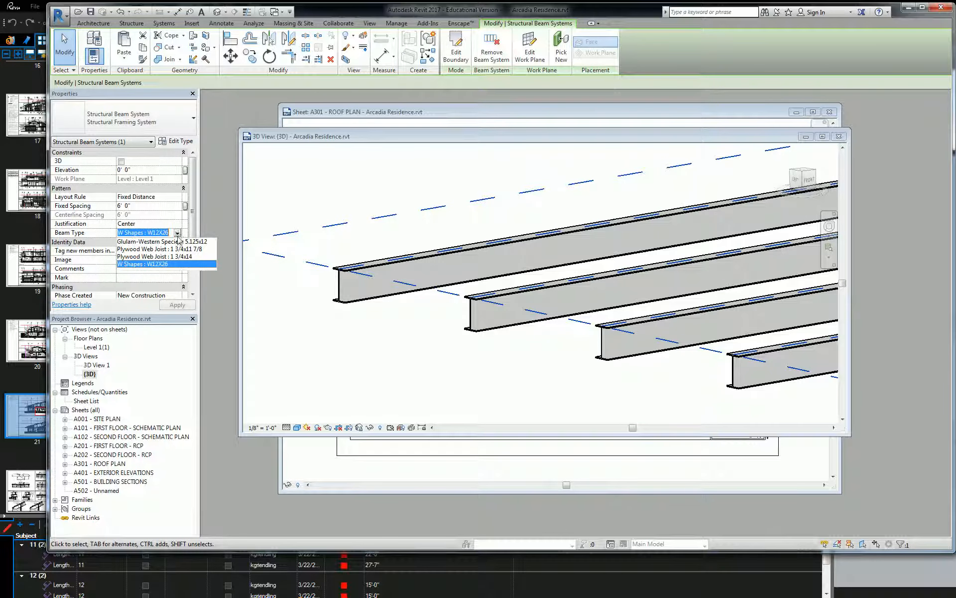
{"action": "left_click", "coordinate": [174, 255]}
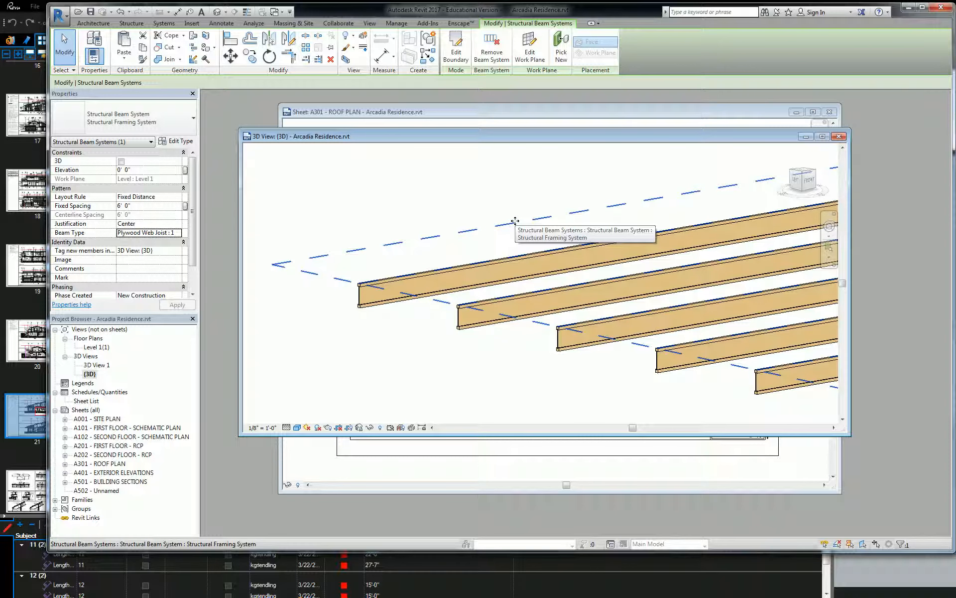
Set the beam system's fixed spacing to 1' 4".
{"action": "scroll", "coordinate": [332, 348], "scroll_direction": "down", "scroll_amount": 4}
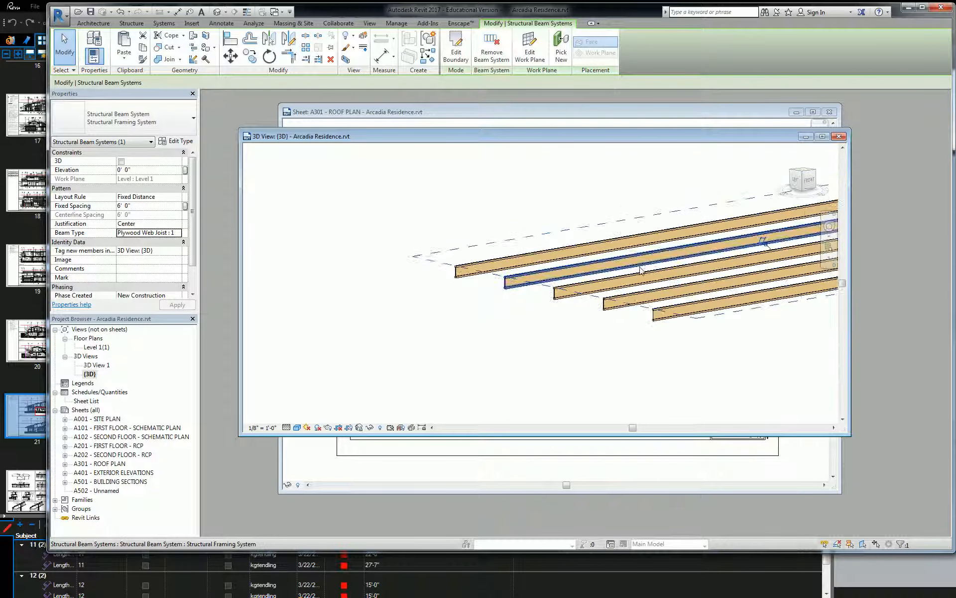
{"action": "left_click", "coordinate": [165, 206]}
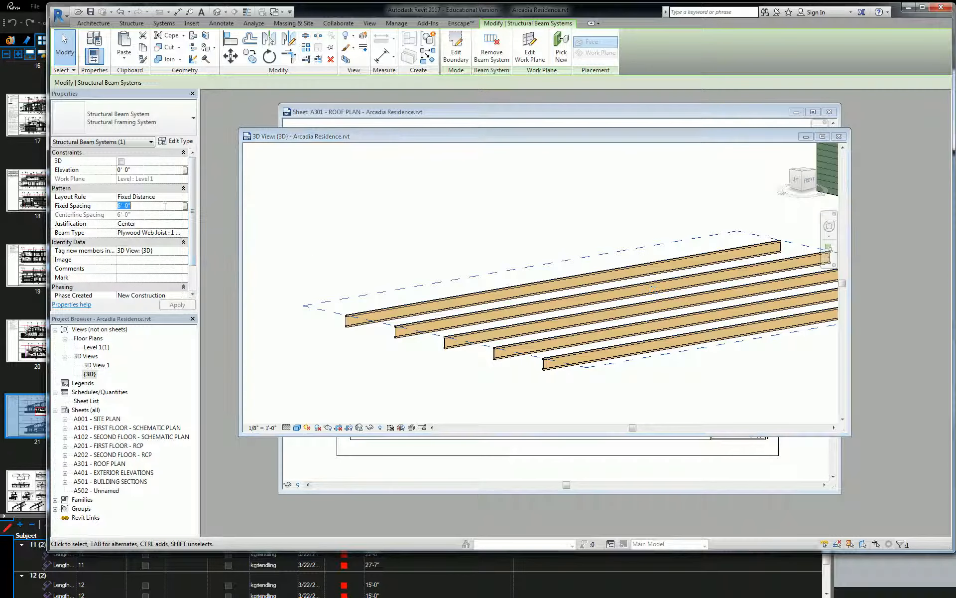
{"action": "type", "text": "1 4"}
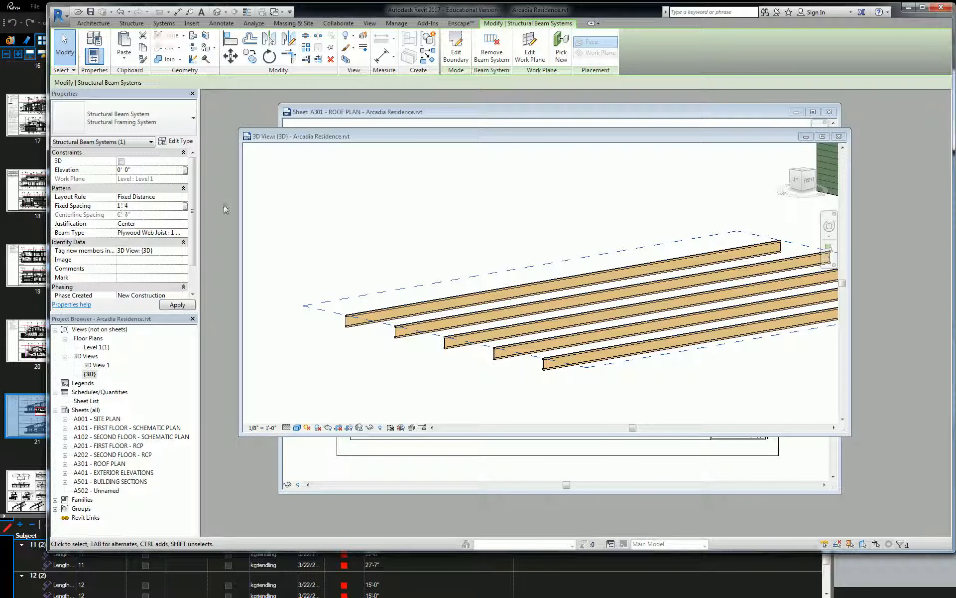
Examine the respaced joists from several angles, checking the beam system's type properties and its position against the house.
{"action": "middle_click_drag", "start_coordinate": [507, 321], "coordinate": [555, 316], "text": "shift"}
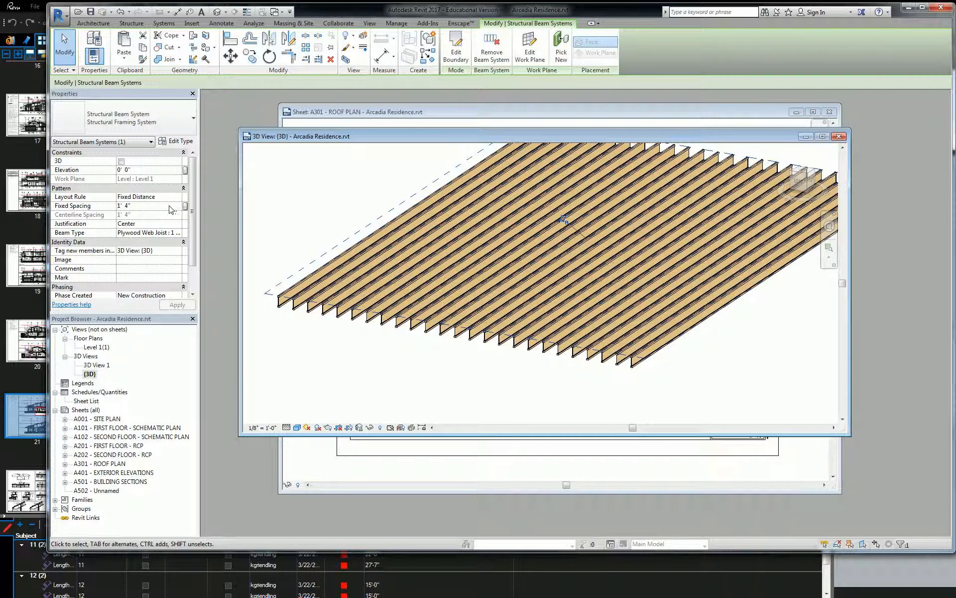
{"action": "left_click", "coordinate": [174, 141]}
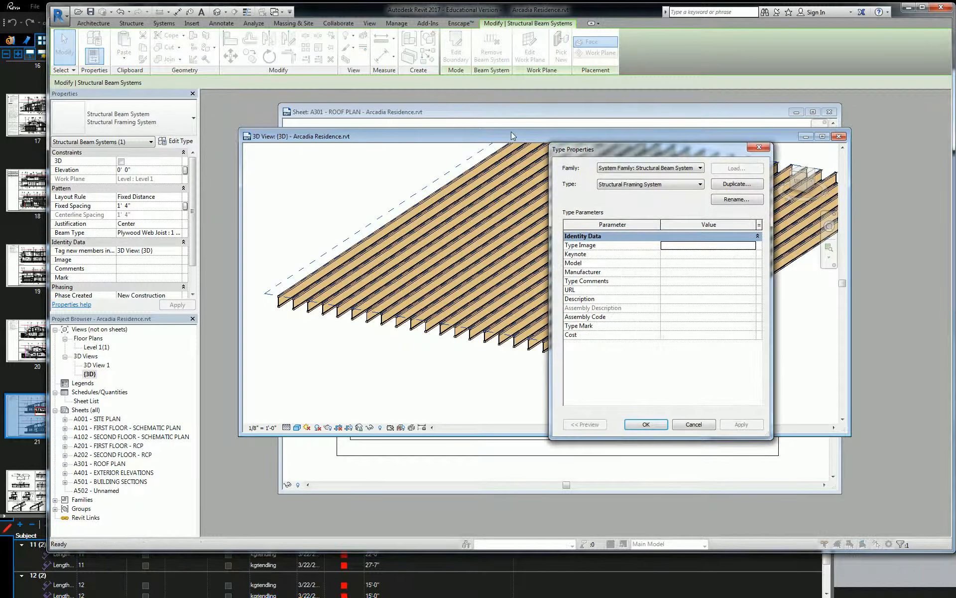
{"action": "left_click", "coordinate": [759, 146]}
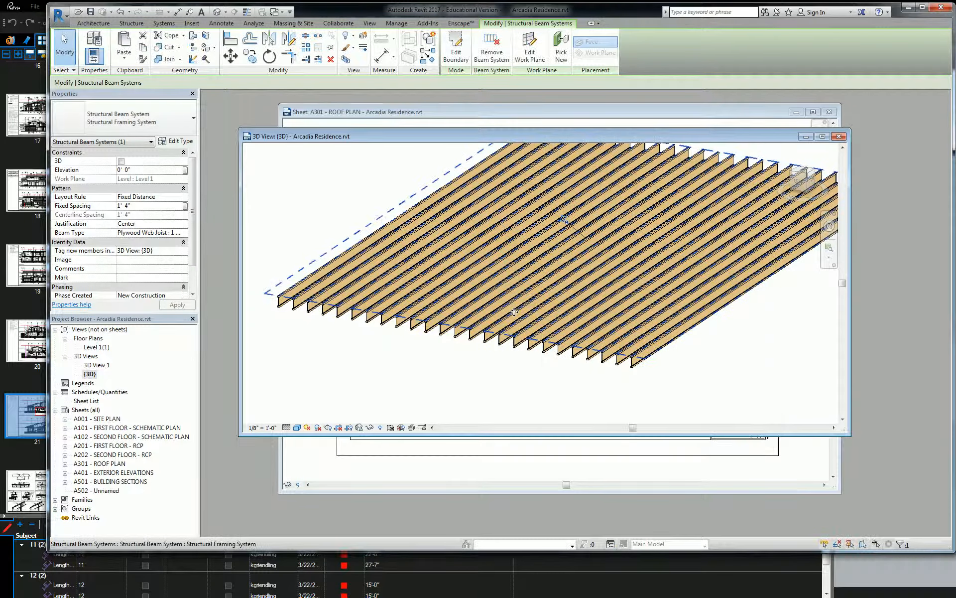
{"action": "scroll", "coordinate": [514, 311], "scroll_direction": "down", "scroll_amount": 5}
{"action": "mouse_move", "coordinate": [192, 212]}
{"action": "left_mouse_down"}
{"action": "mouse_move", "coordinate": [198, 247]}
{"action": "mouse_move", "coordinate": [198, 220]}
{"action": "left_mouse_up"}
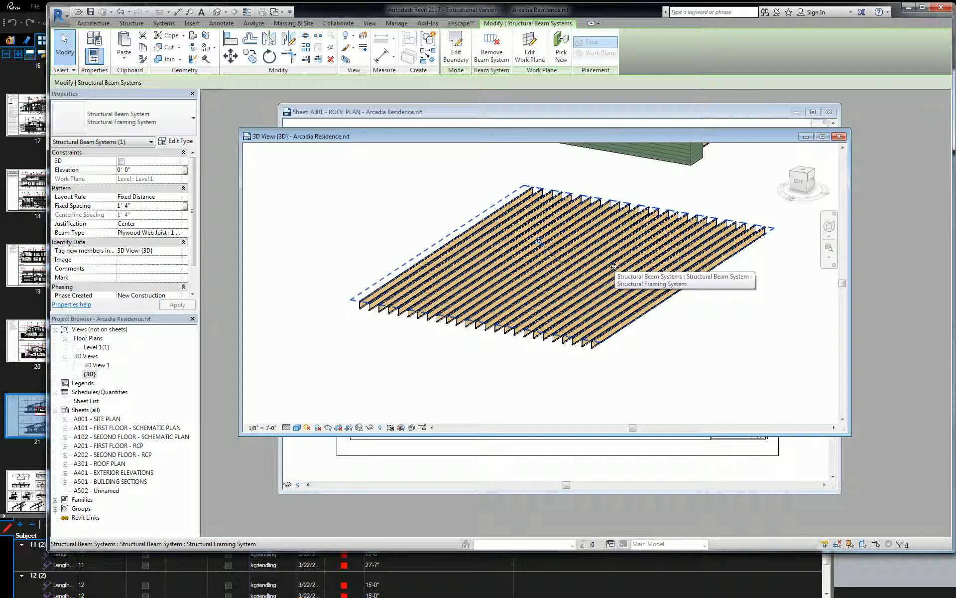
{"action": "middle_click_drag", "start_coordinate": [750, 304], "coordinate": [623, 274], "text": "shift"}
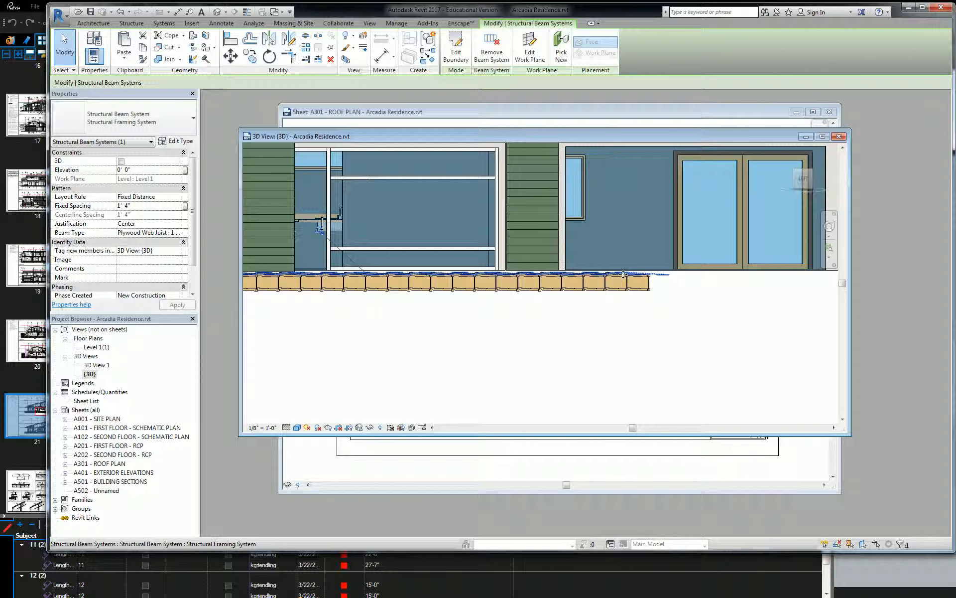
{"action": "middle_click_drag", "start_coordinate": [592, 264], "coordinate": [601, 306], "text": "shift"}
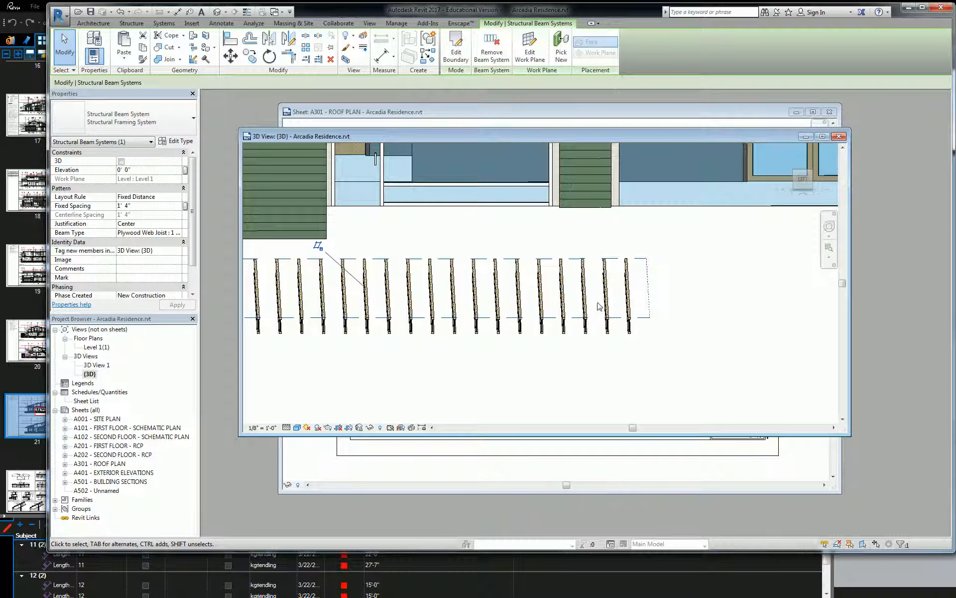
{"action": "scroll", "coordinate": [600, 306], "scroll_direction": "down", "scroll_amount": 5}
{"action": "middle_click_drag", "start_coordinate": [604, 282], "coordinate": [555, 300], "text": "shift"}
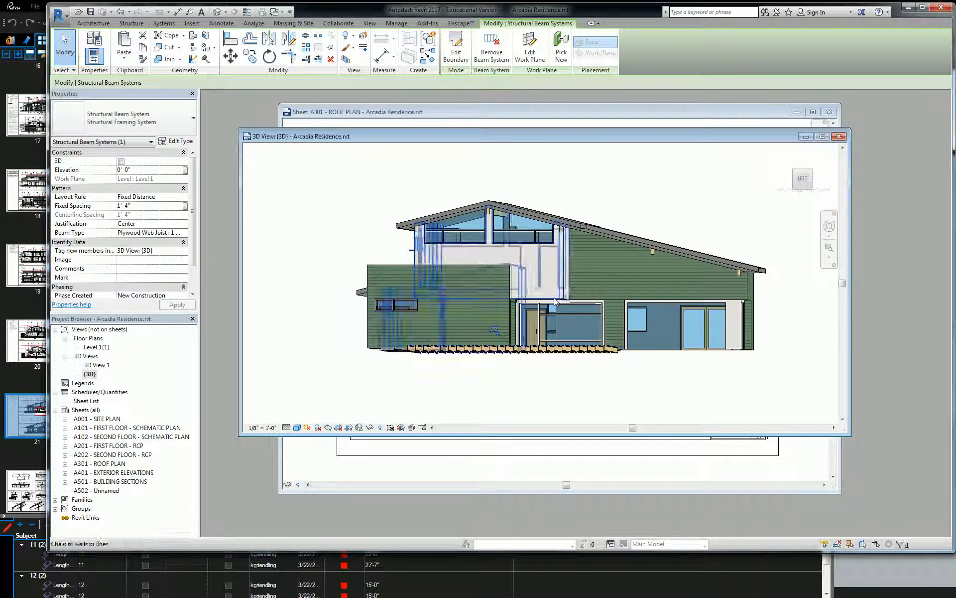
{"action": "key", "text": "Escape"}
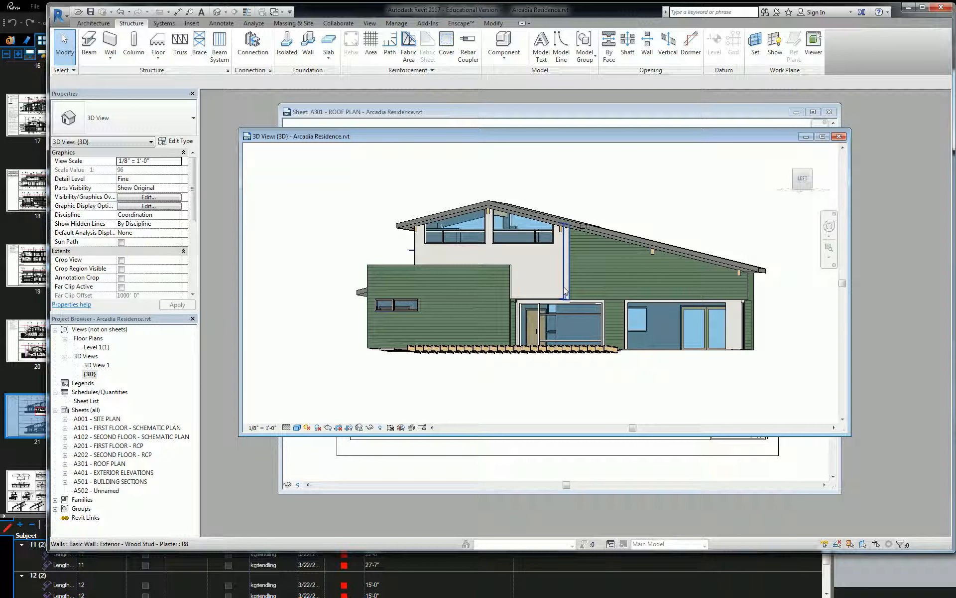
Place four vertical W10X49 structural columns just outside the corners of the joist field, one at each corner.
{"action": "middle_click_drag", "start_coordinate": [566, 292], "coordinate": [560, 333], "text": "shift"}
{"action": "middle_click_drag", "start_coordinate": [542, 379], "coordinate": [557, 324]}
{"action": "scroll", "coordinate": [557, 323], "scroll_direction": "up", "scroll_amount": 2}
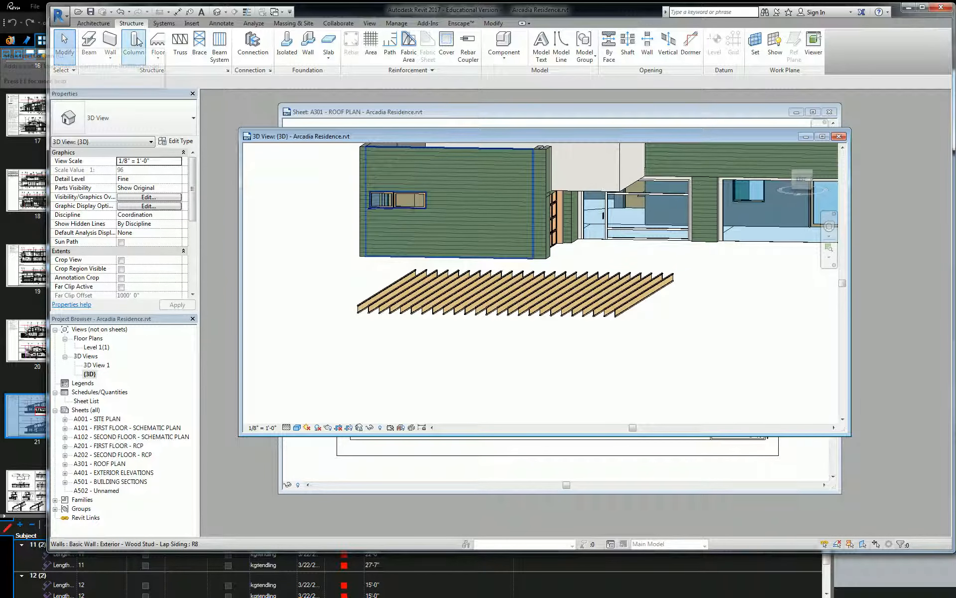
{"action": "left_click", "coordinate": [148, 50]}
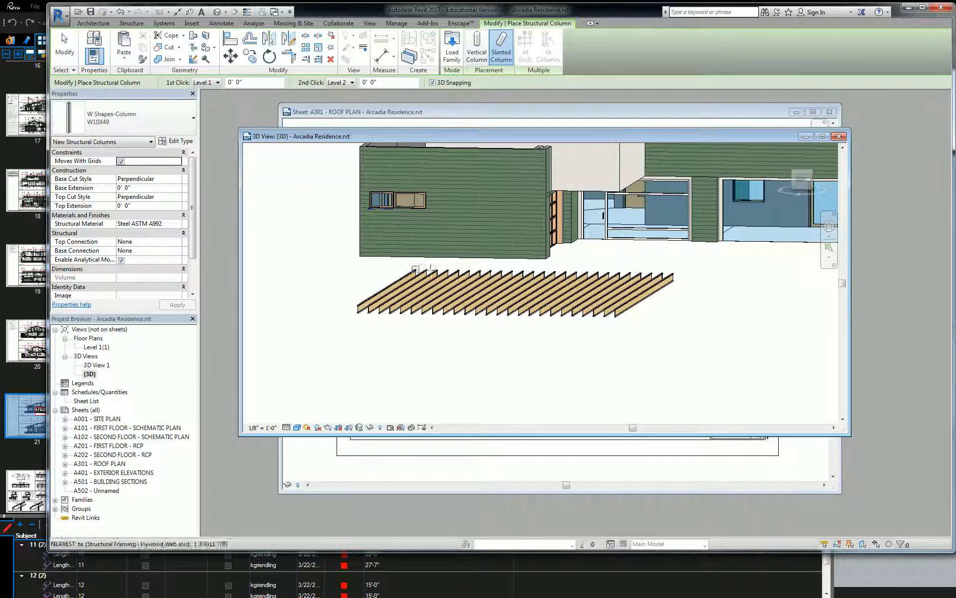
{"action": "middle_click_drag", "start_coordinate": [648, 254], "coordinate": [520, 266], "text": "shift"}
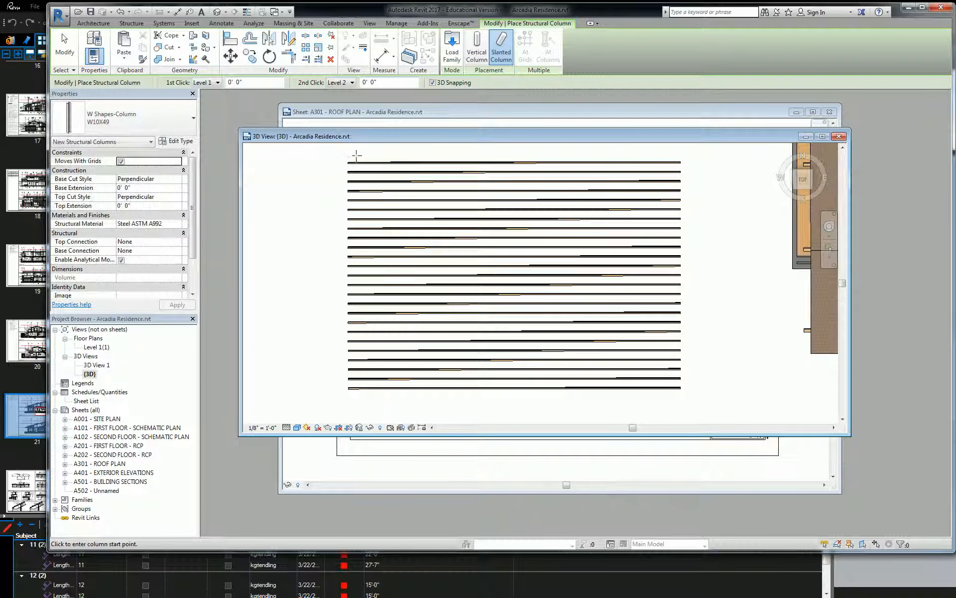
{"action": "left_click", "coordinate": [476, 50]}
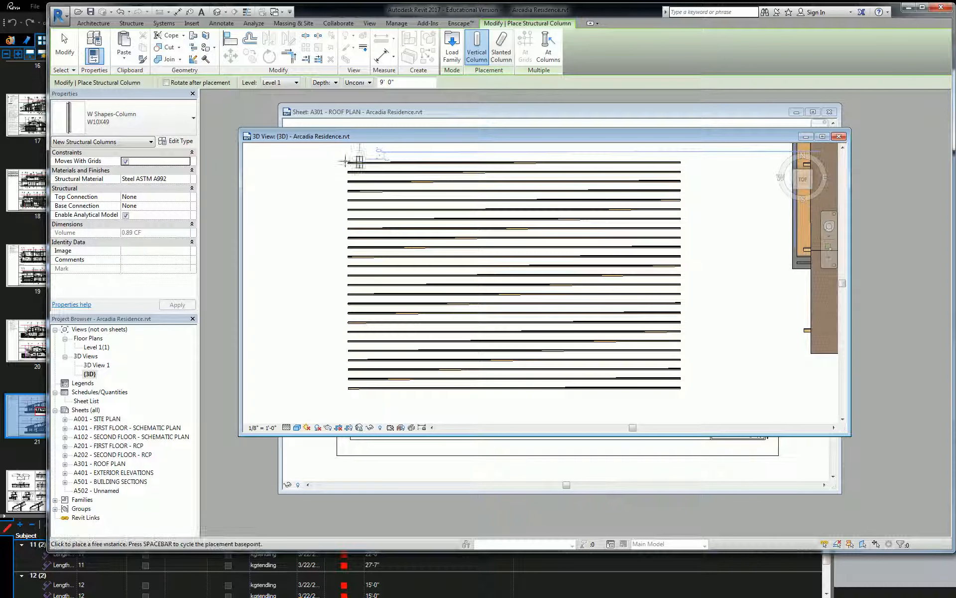
{"action": "left_click", "coordinate": [341, 160]}
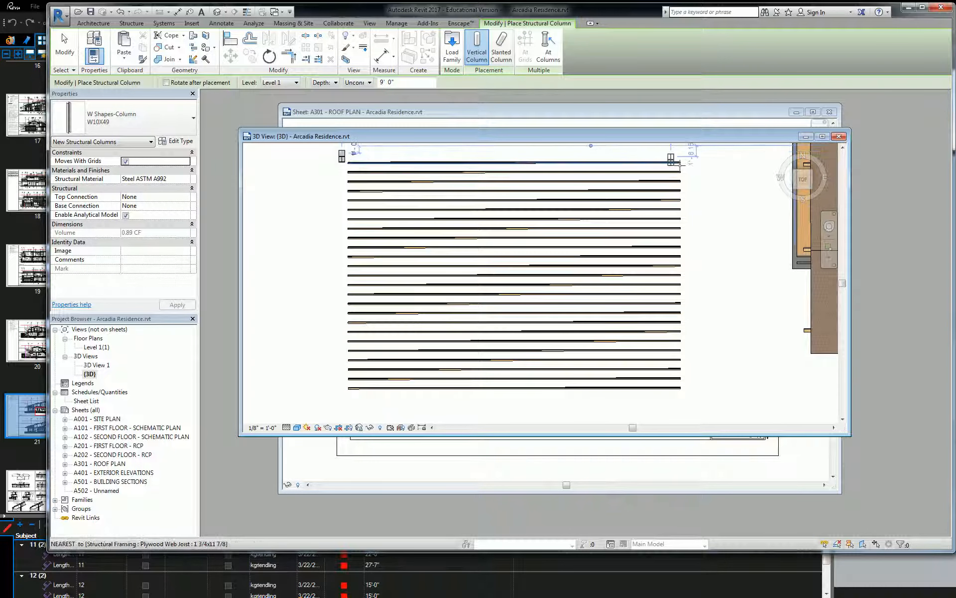
{"action": "left_click", "coordinate": [692, 158]}
{"action": "left_click", "coordinate": [689, 384]}
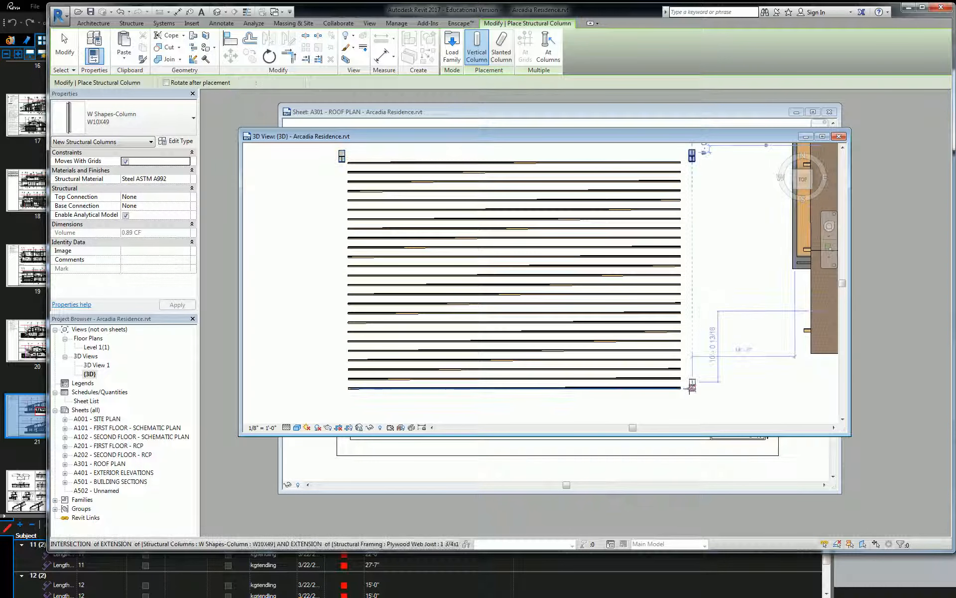
{"action": "left_click", "coordinate": [338, 392]}
{"action": "key", "text": "Escape"}
{"action": "key", "text": "Escape"}
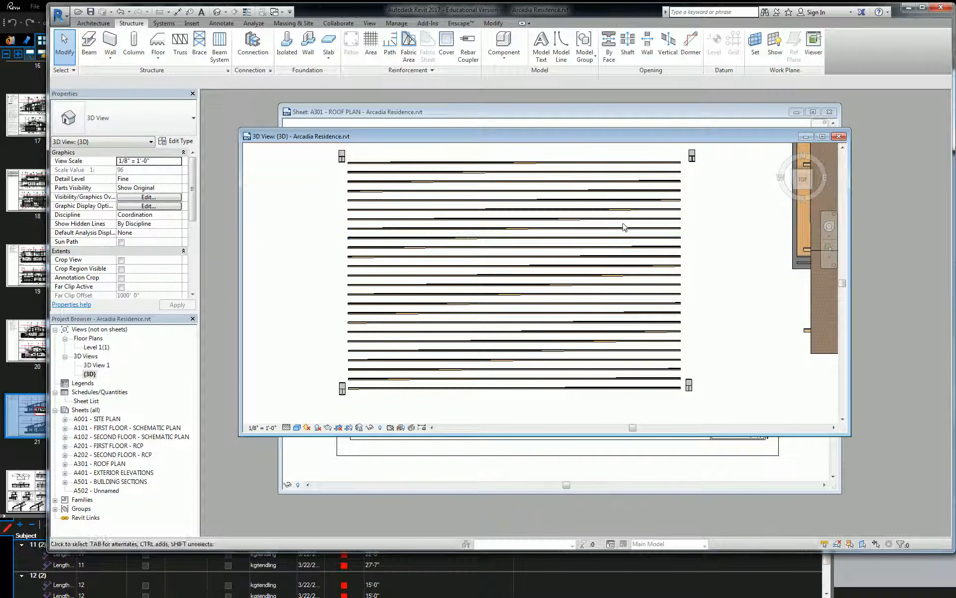
Delete the four structural columns around the joist field.
{"action": "middle_click_drag", "start_coordinate": [607, 342], "coordinate": [671, 260], "text": "shift"}
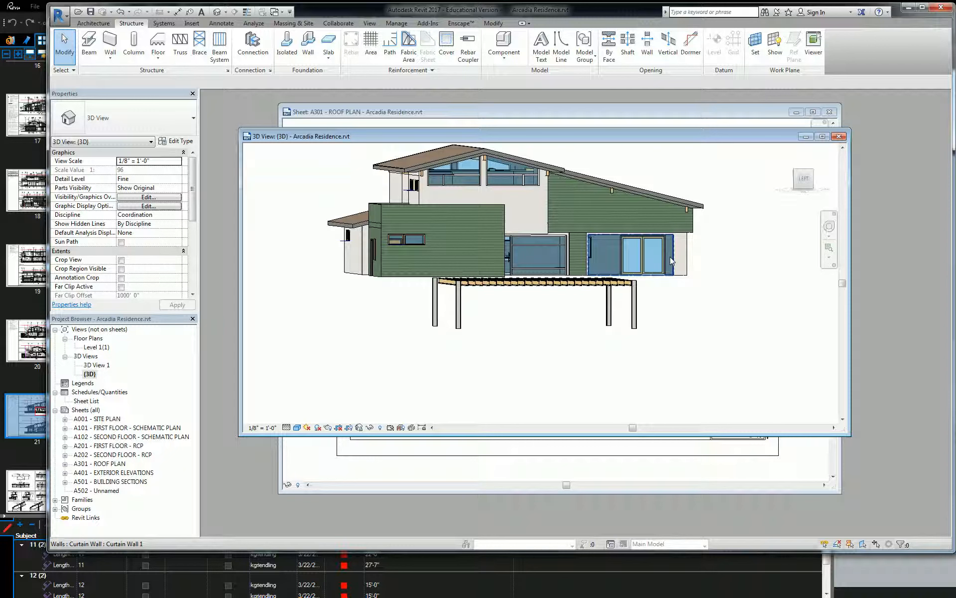
{"action": "middle_click_drag", "start_coordinate": [548, 258], "coordinate": [479, 351], "text": "shift"}
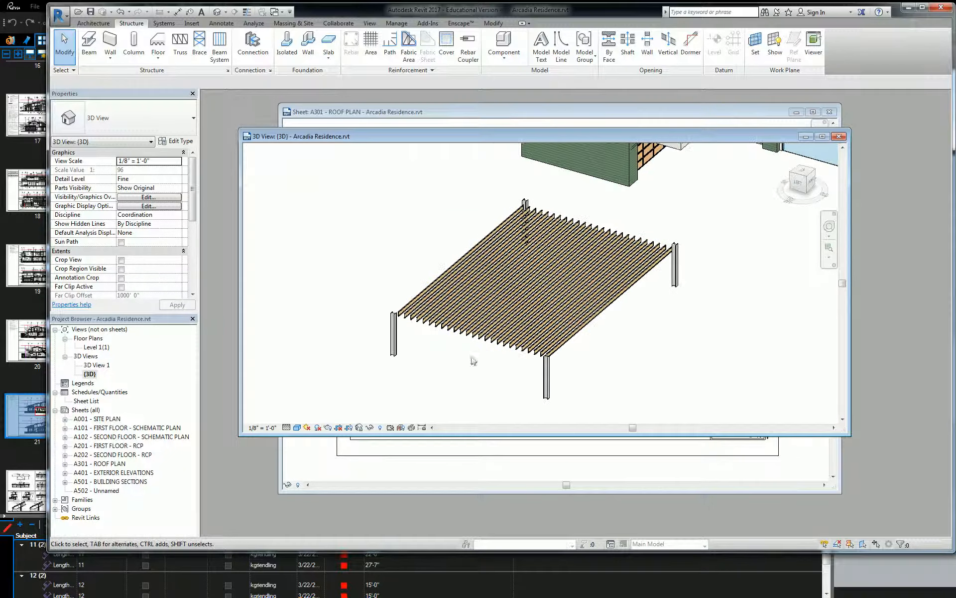
{"action": "left_click", "coordinate": [547, 375]}
{"action": "key", "text": "Delete"}
{"action": "left_click", "coordinate": [675, 266]}
{"action": "key", "text": "Delete"}
{"action": "left_click", "coordinate": [523, 202]}
{"action": "key", "text": "Delete"}
{"action": "left_click", "coordinate": [395, 333]}
{"action": "key", "text": "Delete"}
{"action": "scroll", "coordinate": [413, 328], "scroll_direction": "down", "scroll_amount": 3}
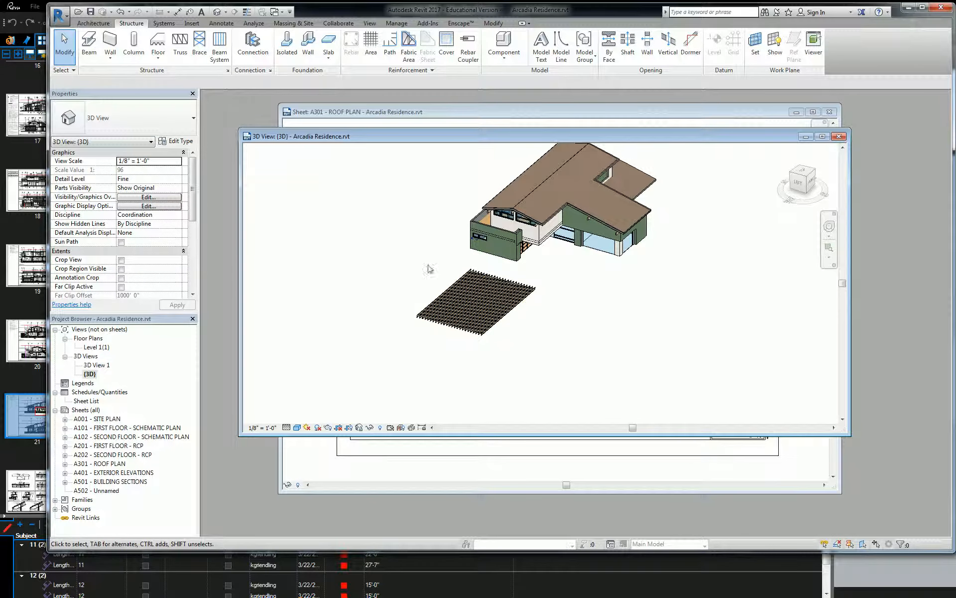
Open the EAST ELEVATION view placed on sheet A401 - EXTERIOR ELEVATIONS.
{"action": "left_click", "coordinate": [138, 428]}
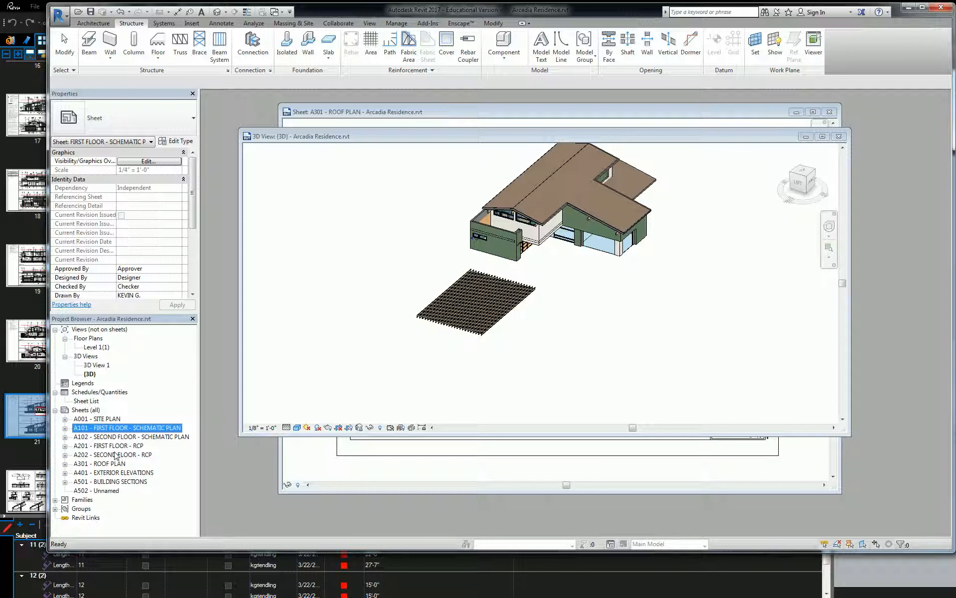
{"action": "left_click", "coordinate": [65, 472]}
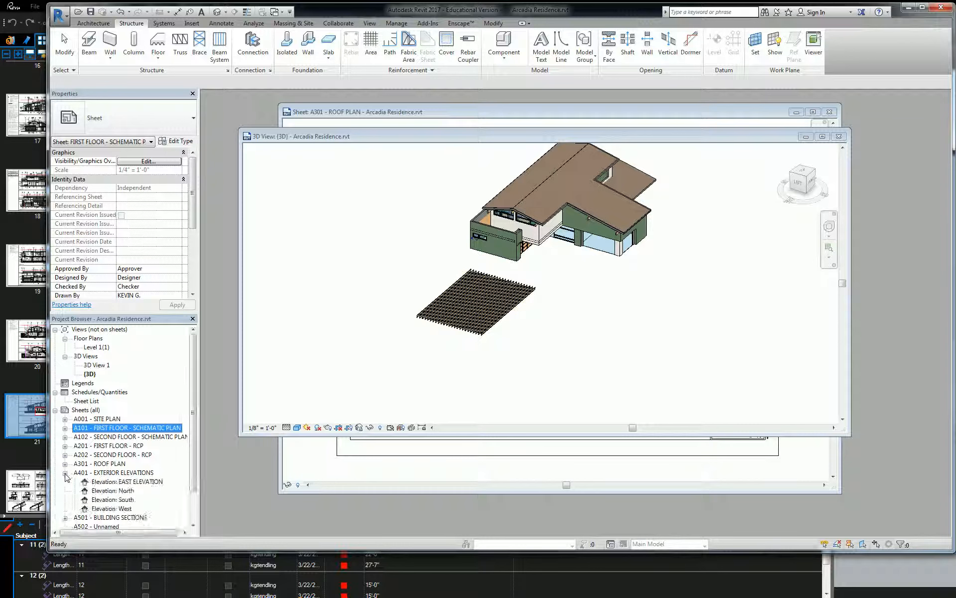
{"action": "double_click", "coordinate": [128, 481]}
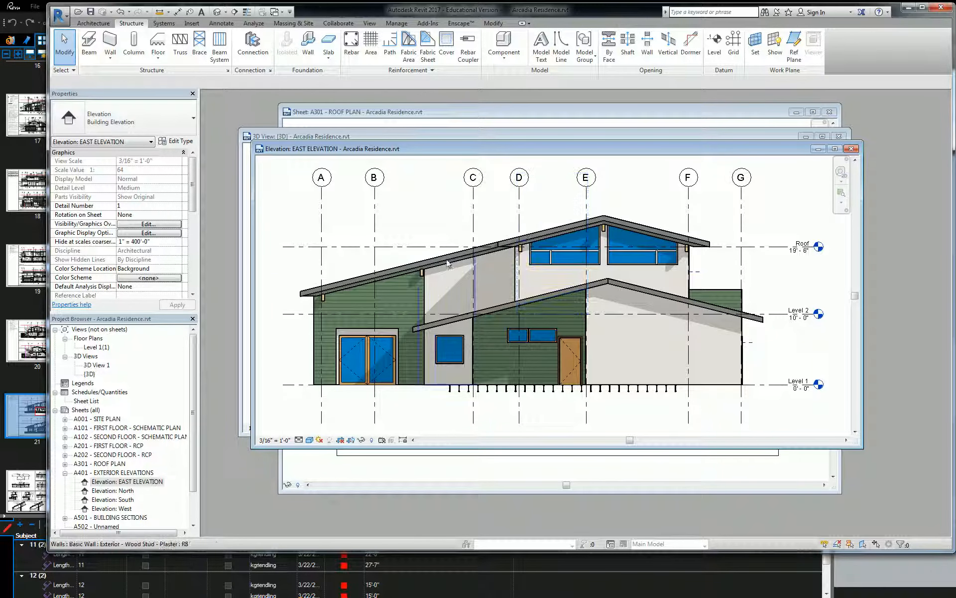
Duplicate the upper main roof's type and name the new roof type Plywood Decking.
{"action": "left_click", "coordinate": [395, 270]}
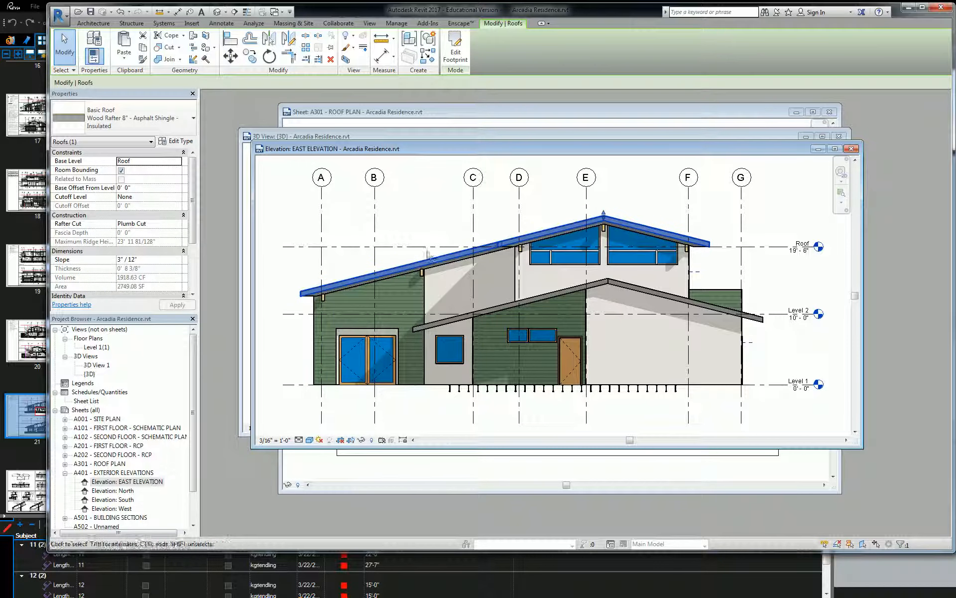
{"action": "left_click", "coordinate": [180, 141]}
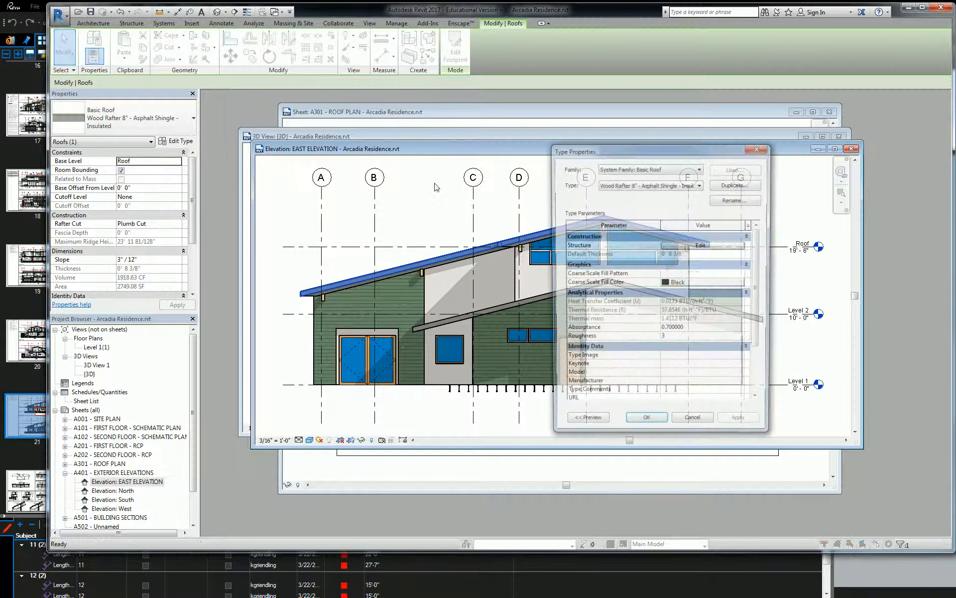
{"action": "left_click", "coordinate": [736, 185]}
{"action": "key", "text": "BackSpace"}
{"action": "key", "text": "BackSpace"}
{"action": "key", "text": "BackSpace"}
{"action": "key", "text": "BackSpace"}
{"action": "key", "text": "BackSpace"}
{"action": "key", "text": "BackSpace"}
{"action": "key", "text": "BackSpace"}
{"action": "key", "text": "BackSpace"}
{"action": "key", "text": "BackSpace"}
{"action": "key", "text": "BackSpace"}
{"action": "key", "text": "BackSpace"}
{"action": "key", "text": "BackSpace"}
{"action": "key", "text": "BackSpace"}
{"action": "key", "text": "BackSpace"}
{"action": "key", "text": "BackSpace"}
{"action": "key", "text": "BackSpace"}
{"action": "key", "text": "BackSpace"}
{"action": "key", "text": "BackSpace"}
{"action": "key", "text": "BackSpace"}
{"action": "key", "text": "BackSpace"}
{"action": "key", "text": "BackSpace"}
{"action": "key", "text": "BackSpace"}
{"action": "key", "text": "BackSpace"}
{"action": "key", "text": "BackSpace"}
{"action": "key", "text": "BackSpace"}
{"action": "key", "text": "BackSpace"}
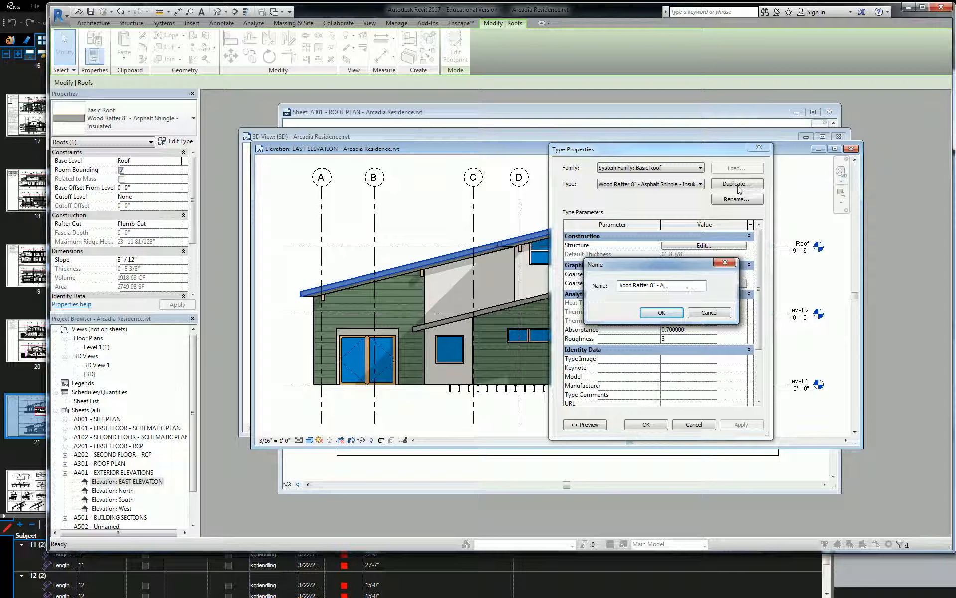
{"action": "key", "text": "BackSpace"}
{"action": "key", "text": "BackSpace"}
{"action": "key", "text": "BackSpace"}
{"action": "key", "text": "BackSpace"}
{"action": "key", "text": "BackSpace"}
{"action": "key", "text": "BackSpace"}
{"action": "key", "text": "BackSpace"}
{"action": "key", "text": "BackSpace"}
{"action": "key", "text": "BackSpace"}
{"action": "type", "text": "Plywood Decking"}
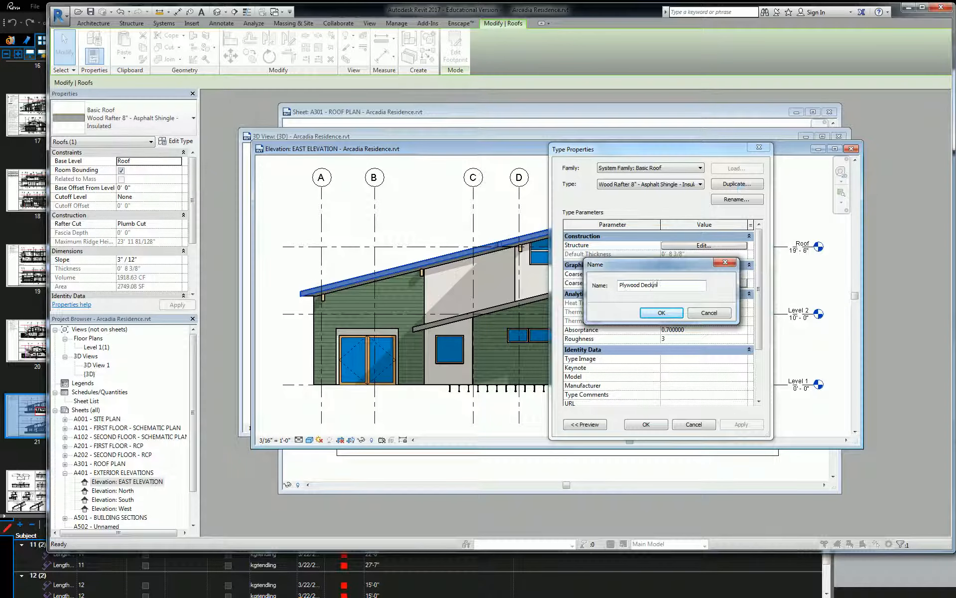
{"action": "key", "text": "Return"}
Delete the asphalt shingle finish and the structure layer from the Plywood Decking assembly, keeping only the plywood substrate, and apply the type.
{"action": "left_click", "coordinate": [728, 246]}
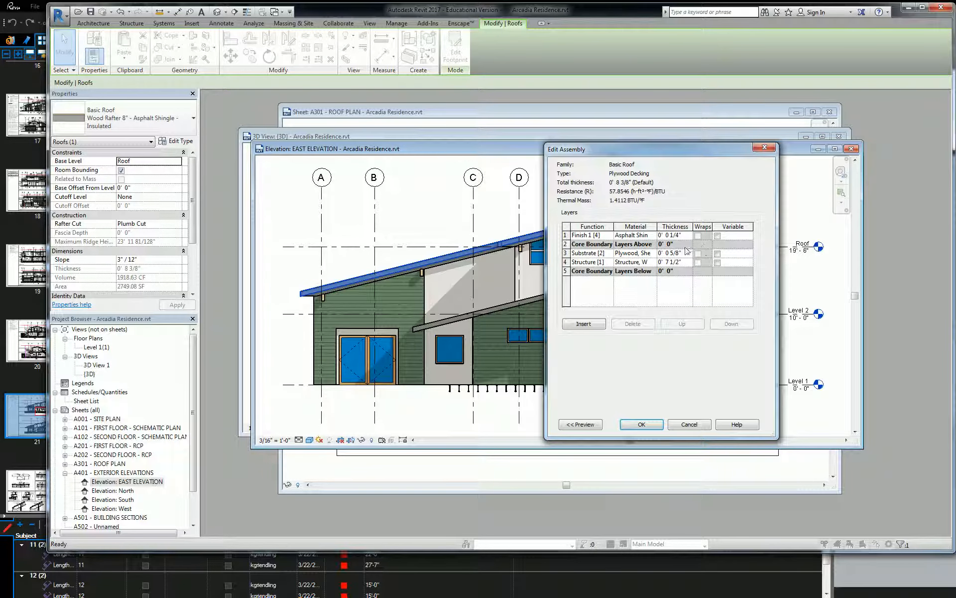
{"action": "left_click", "coordinate": [597, 238]}
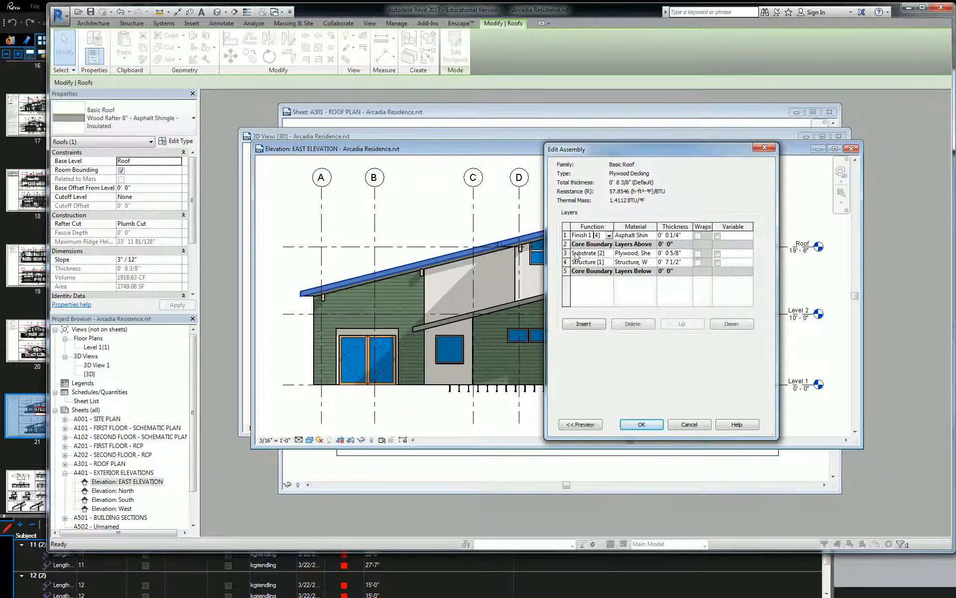
{"action": "left_click", "coordinate": [566, 235]}
{"action": "key", "text": "Delete"}
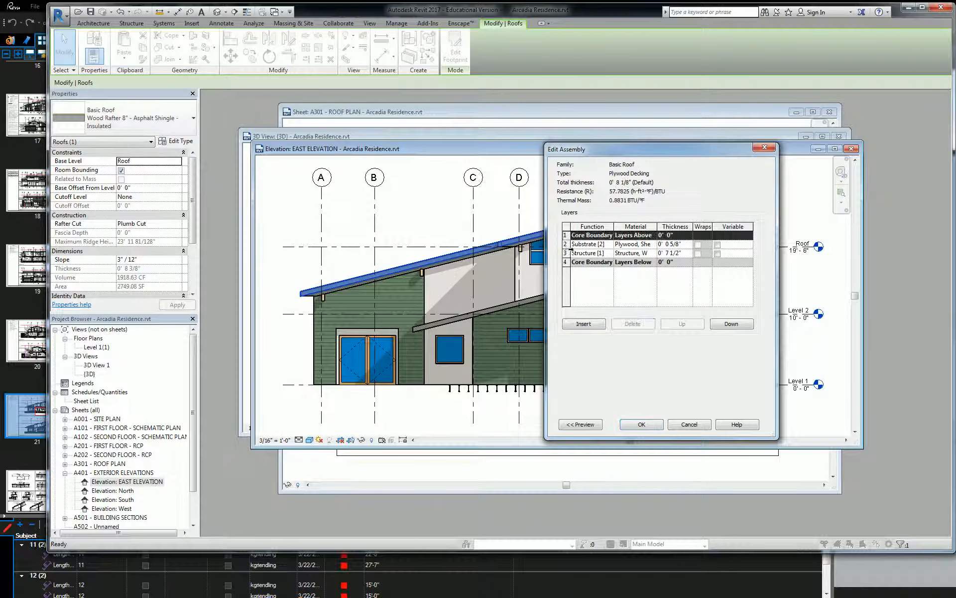
{"action": "left_click", "coordinate": [566, 253]}
{"action": "left_click", "coordinate": [632, 324]}
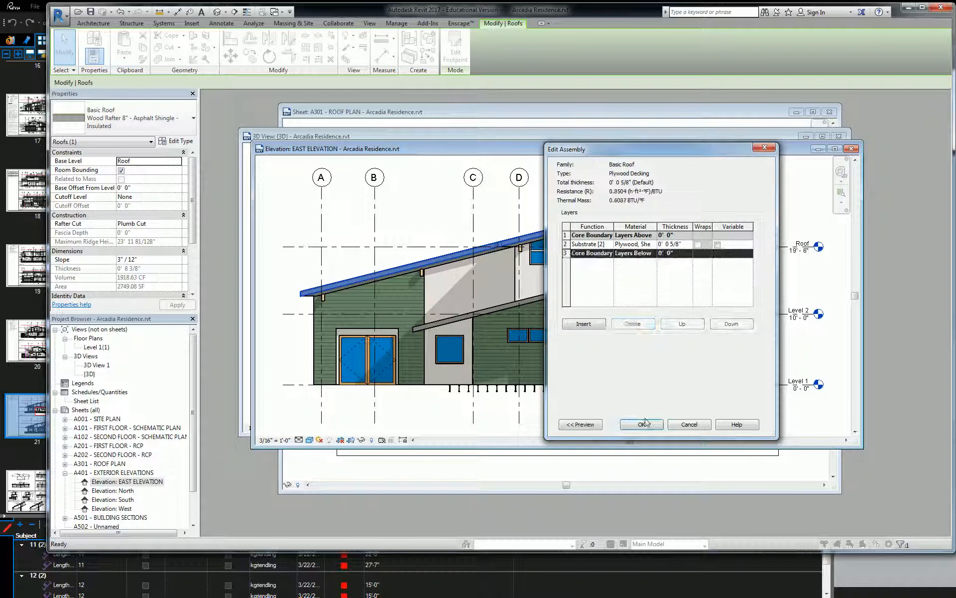
{"action": "left_click", "coordinate": [643, 423]}
{"action": "left_click", "coordinate": [647, 424]}
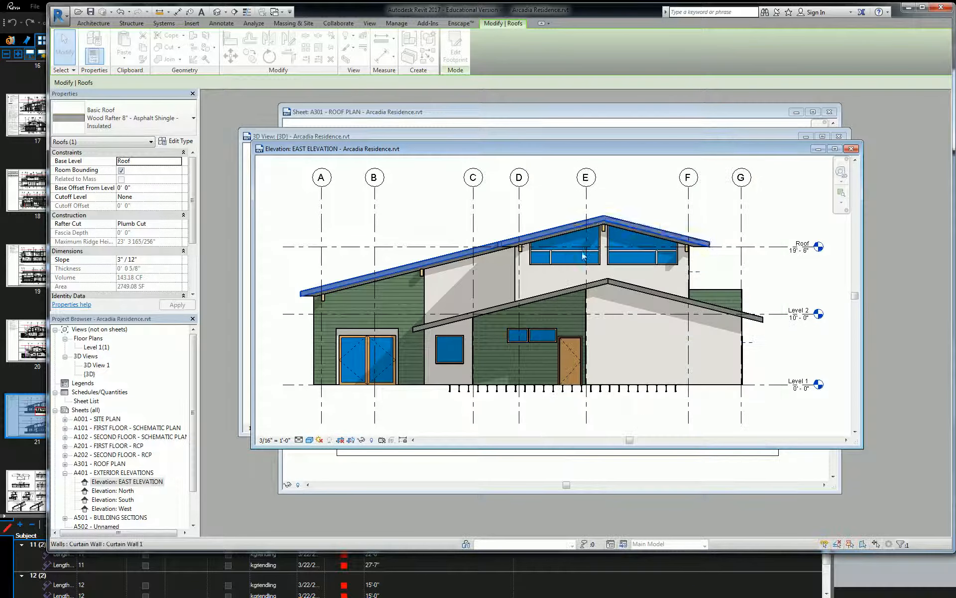
Move the Plywood Decking roof straight up about 7 5/8" so its underside meets the top of the roof joists at the ridge.
{"action": "scroll", "coordinate": [613, 220], "scroll_direction": "up", "scroll_amount": 2}
{"action": "scroll", "coordinate": [590, 235], "scroll_direction": "up", "scroll_amount": 4}
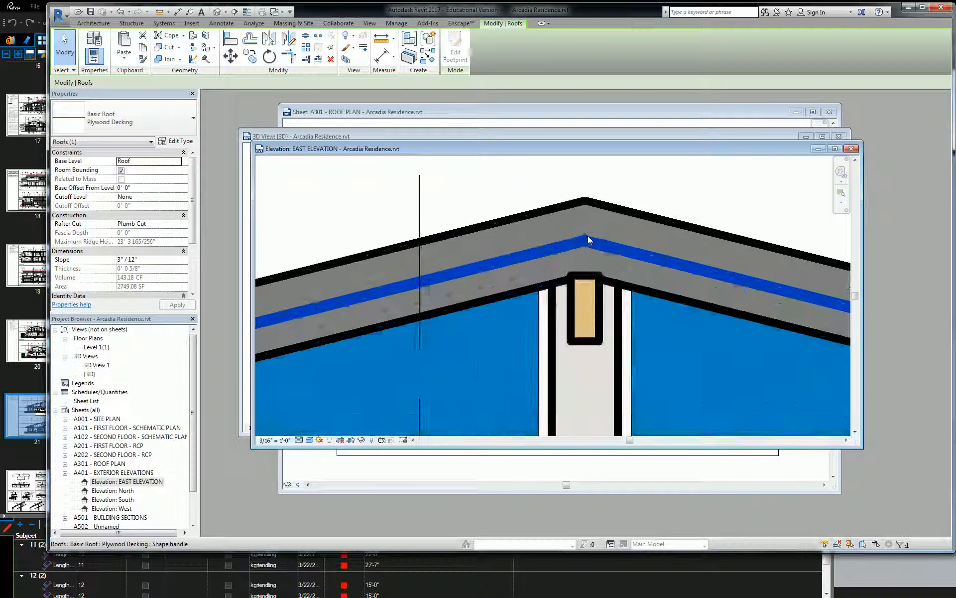
{"action": "key", "text": "m"}
{"action": "key", "text": "v"}
{"action": "left_click", "coordinate": [585, 243]}
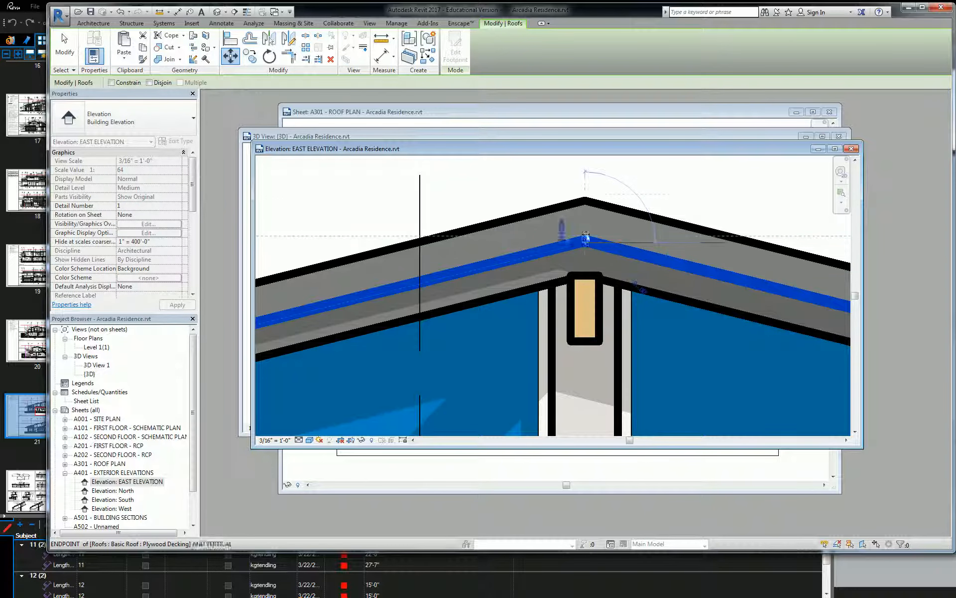
{"action": "left_click", "coordinate": [584, 199]}
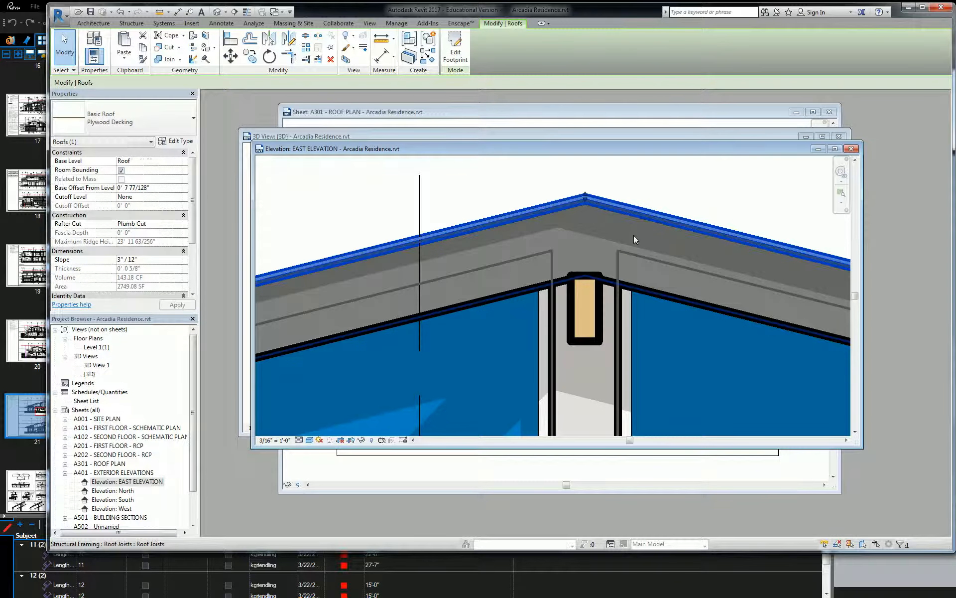
{"action": "key", "text": "Escape"}
{"action": "key", "text": "Escape"}
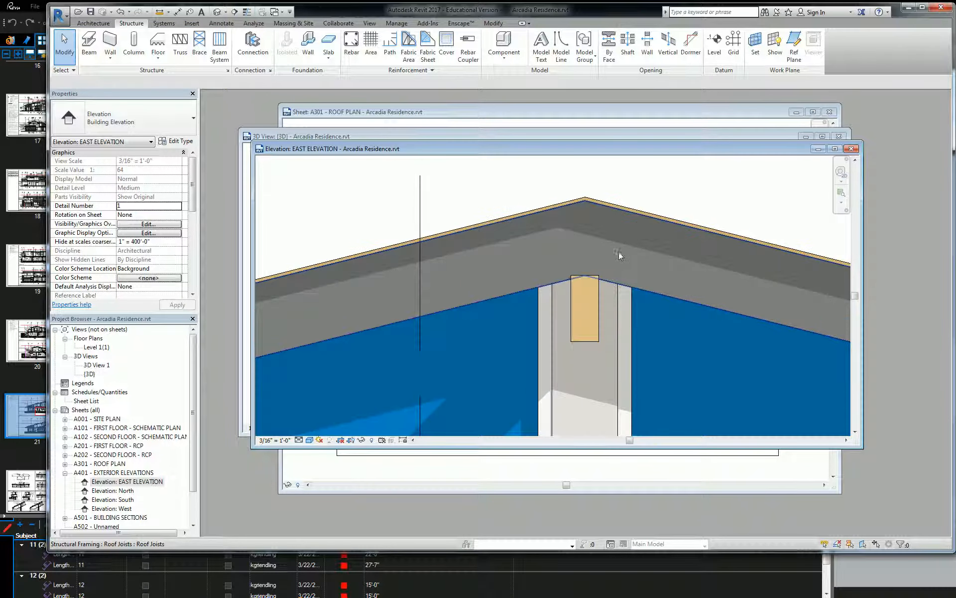
Inspect the raised Plywood Decking roof in the east elevation and 3D view, checking its overhangs and ridge from below.
{"action": "scroll", "coordinate": [621, 249], "scroll_direction": "down", "scroll_amount": 3}
{"action": "scroll", "coordinate": [623, 243], "scroll_direction": "up", "scroll_amount": 2}
{"action": "left_click", "coordinate": [637, 223]}
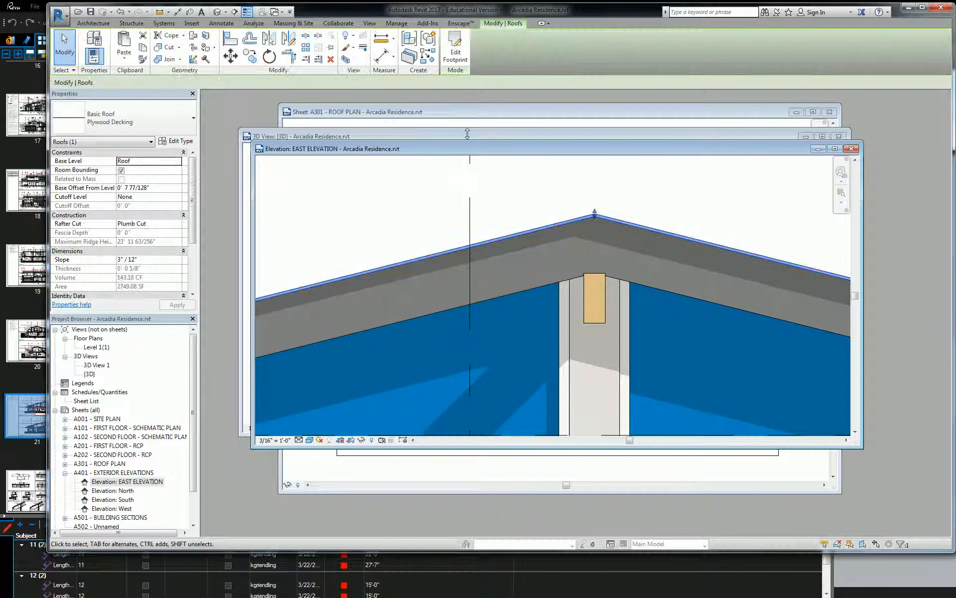
{"action": "left_click", "coordinate": [386, 136]}
{"action": "scroll", "coordinate": [673, 244], "scroll_direction": "up", "scroll_amount": 10}
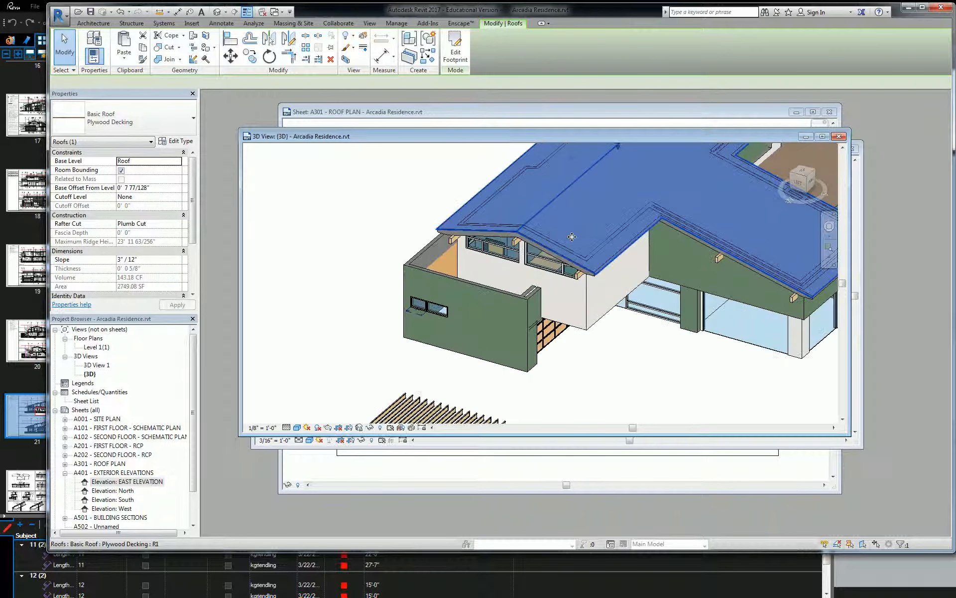
{"action": "middle_click_drag", "start_coordinate": [605, 186], "coordinate": [550, 282]}
{"action": "scroll", "coordinate": [564, 324], "scroll_direction": "up", "scroll_amount": 5}
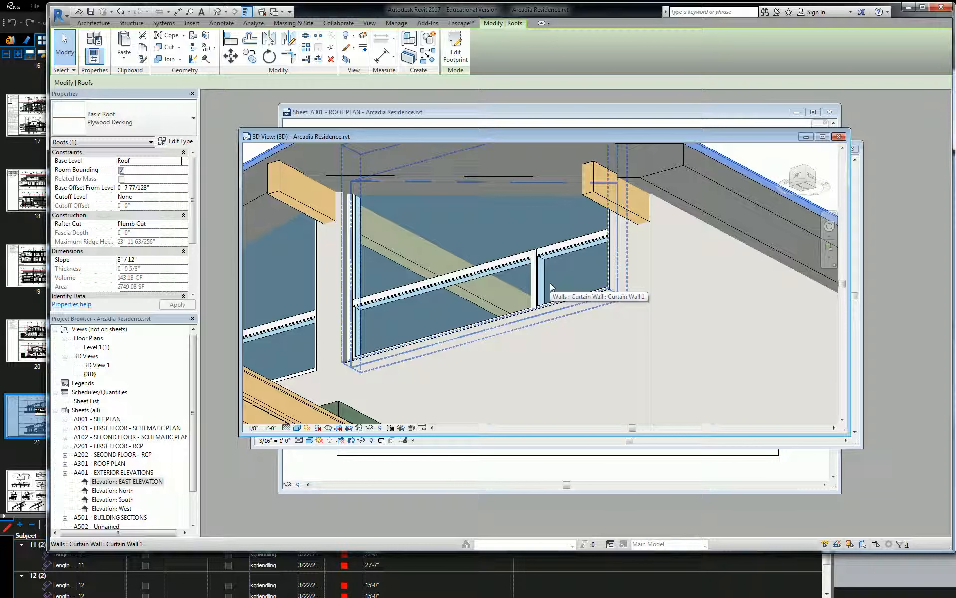
{"action": "scroll", "coordinate": [549, 283], "scroll_direction": "down", "scroll_amount": 6}
{"action": "key", "text": "Escape"}
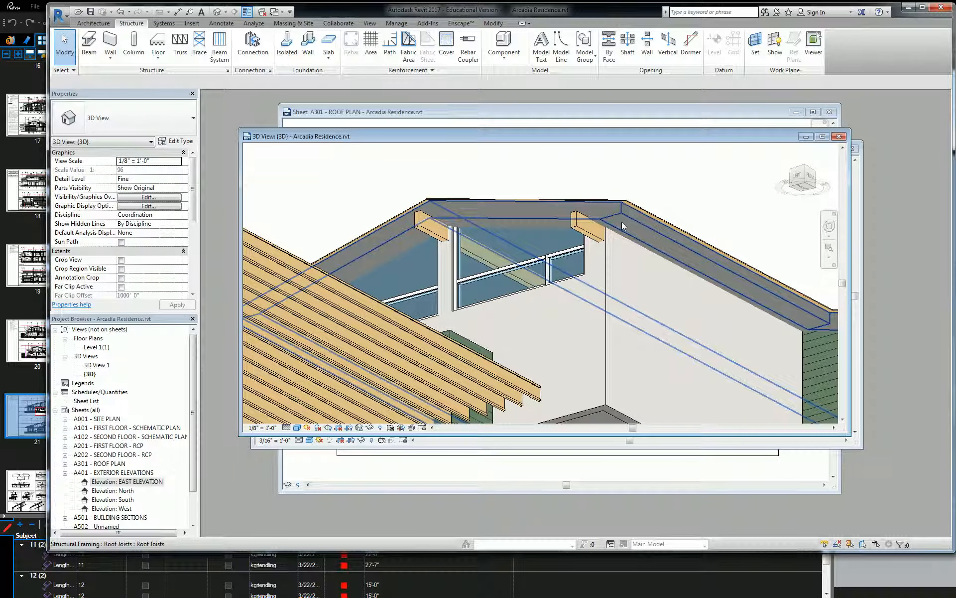
In the East Elevation, create a reference plane by picking the sloped edge of the decking's north slope.
{"action": "left_click", "coordinate": [860, 243]}
{"action": "scroll", "coordinate": [697, 269], "scroll_direction": "down", "scroll_amount": 4}
{"action": "scroll", "coordinate": [702, 219], "scroll_direction": "up", "scroll_amount": 4}
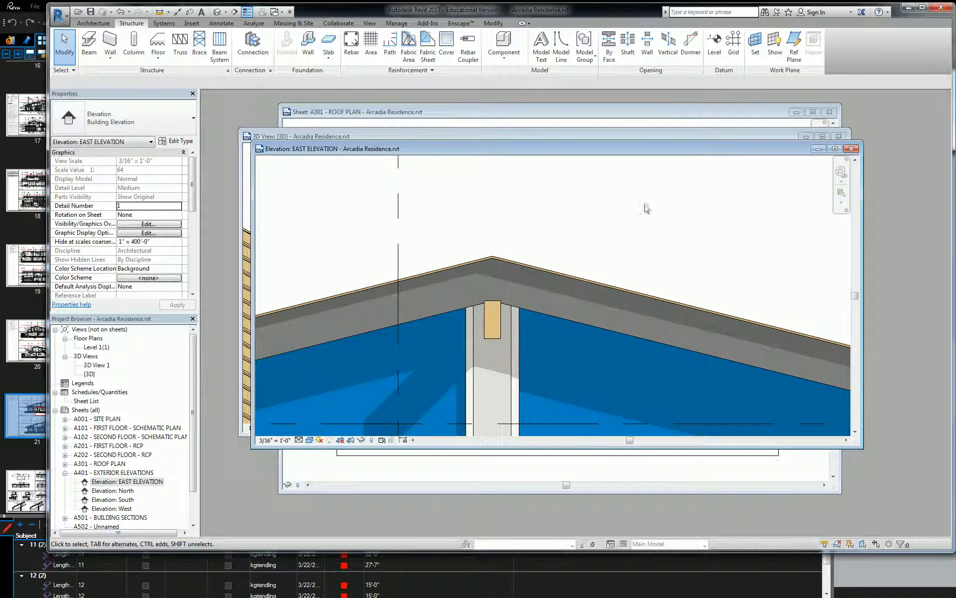
{"action": "scroll", "coordinate": [665, 206], "scroll_direction": "down", "scroll_amount": 5}
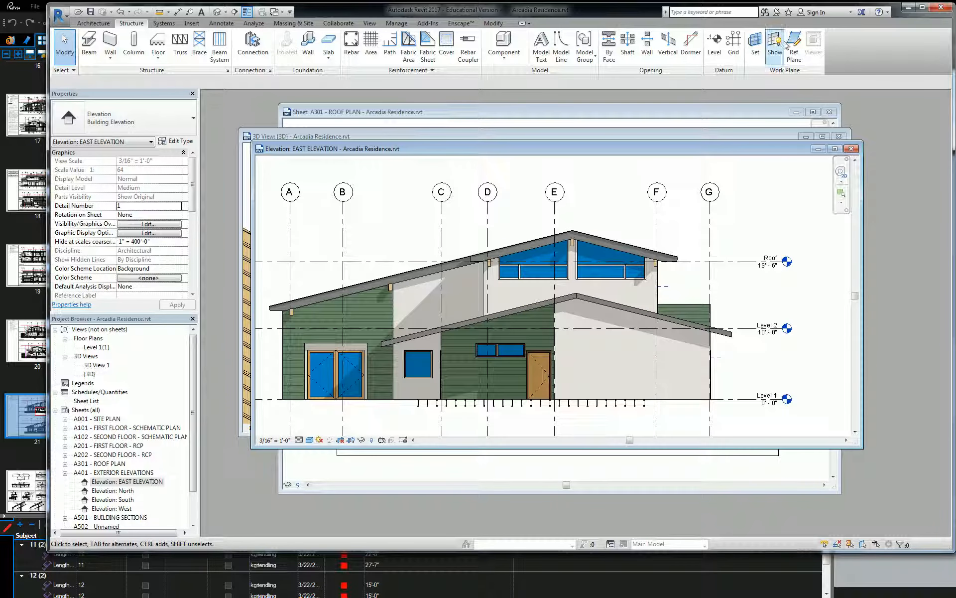
{"action": "left_click", "coordinate": [794, 42]}
{"action": "scroll", "coordinate": [702, 270], "scroll_direction": "up", "scroll_amount": 5}
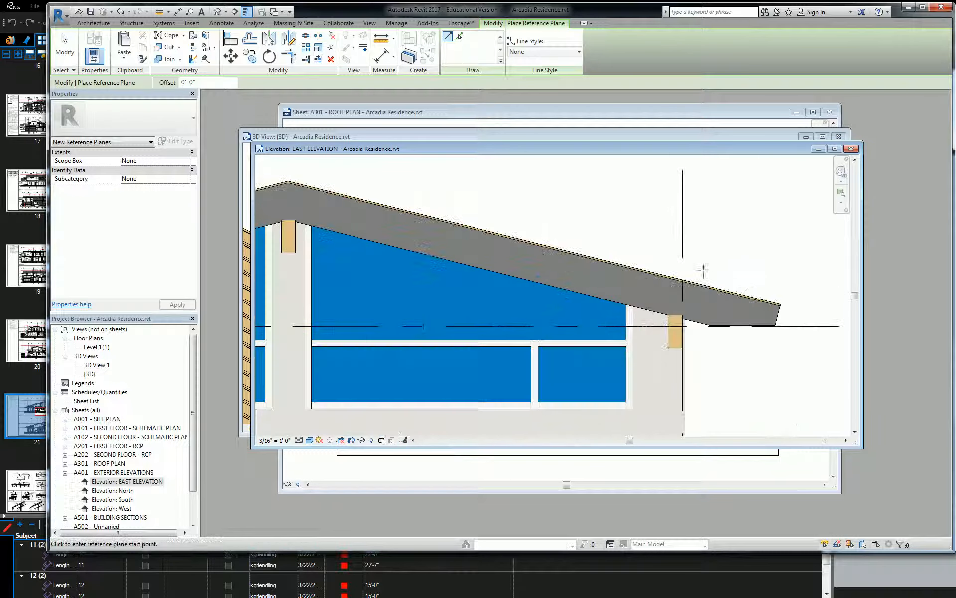
{"action": "scroll", "coordinate": [702, 270], "scroll_direction": "up", "scroll_amount": 3}
{"action": "left_click", "coordinate": [459, 37]}
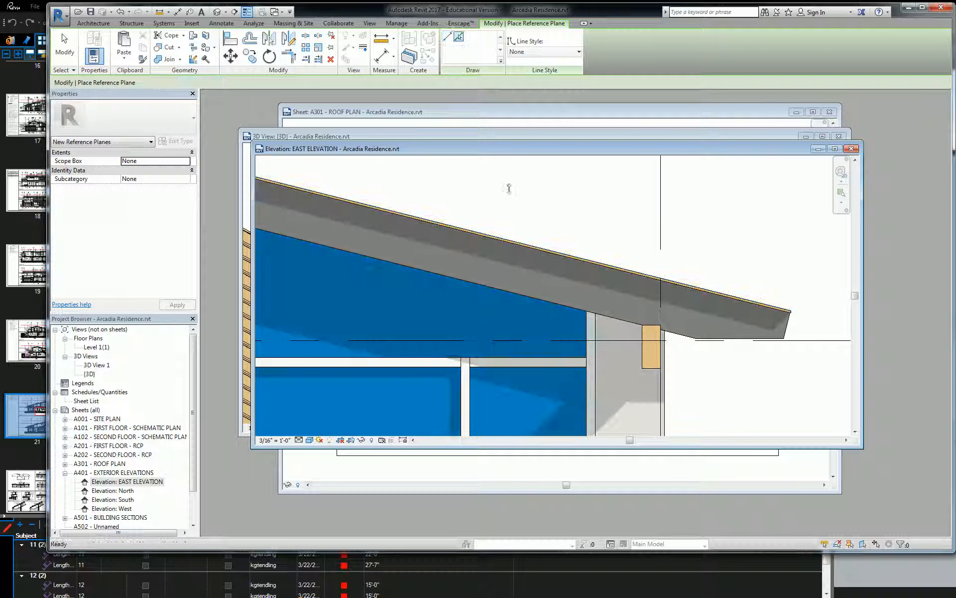
{"action": "left_click", "coordinate": [557, 259]}
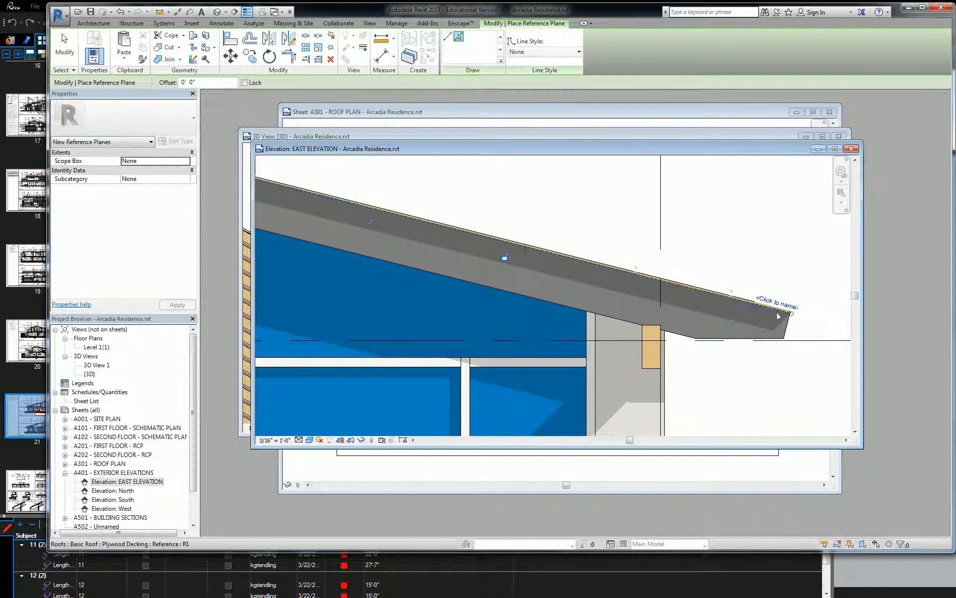
Extend both ends of the north reference plane past the eave and ridge, and name it North Slope.
{"action": "middle_click_drag", "start_coordinate": [776, 312], "coordinate": [639, 286]}
{"action": "left_click_drag", "start_coordinate": [655, 287], "coordinate": [832, 343]}
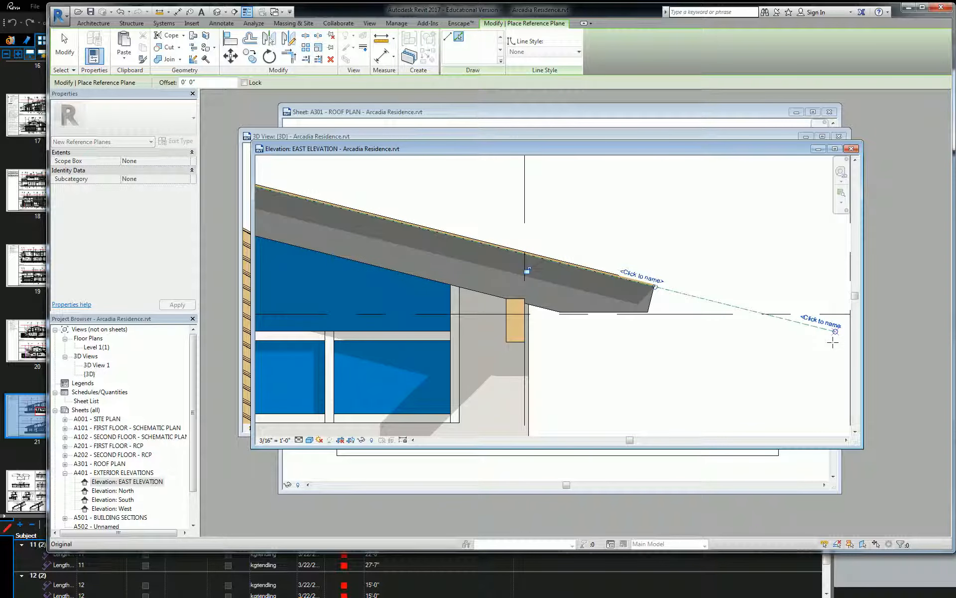
{"action": "scroll", "coordinate": [832, 343], "scroll_direction": "down", "scroll_amount": 2}
{"action": "middle_click_drag", "start_coordinate": [365, 229], "coordinate": [650, 290]}
{"action": "scroll", "coordinate": [666, 283], "scroll_direction": "up", "scroll_amount": 2}
{"action": "left_click_drag", "start_coordinate": [739, 309], "coordinate": [560, 275]}
{"action": "scroll", "coordinate": [561, 275], "scroll_direction": "down", "scroll_amount": 2}
{"action": "middle_click_drag", "start_coordinate": [560, 275], "coordinate": [275, 227]}
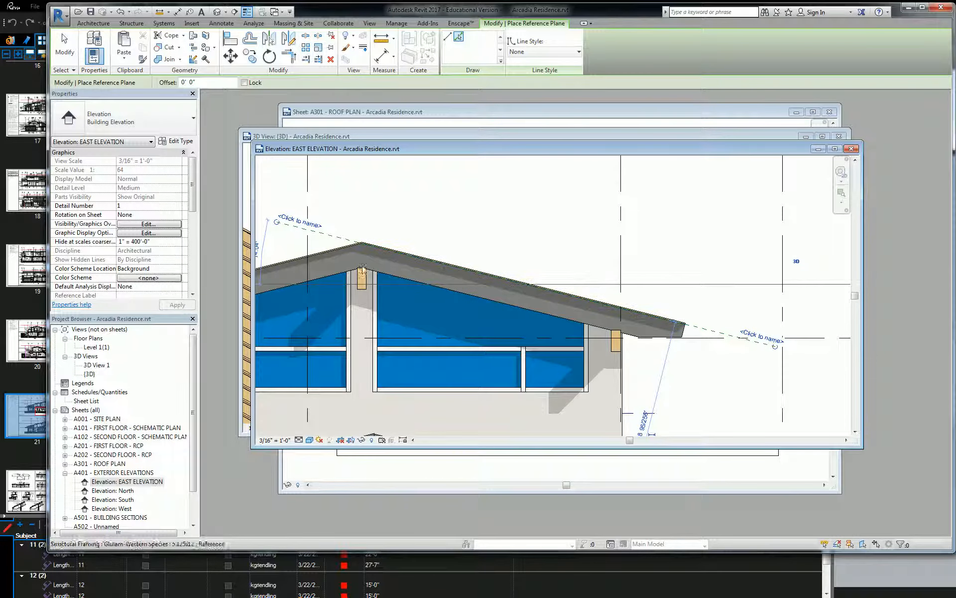
{"action": "left_click", "coordinate": [770, 341]}
{"action": "type", "text": "North S"}
Create a second reference plane by picking the sloped edge of the decking's south slope.
{"action": "scroll", "coordinate": [728, 311], "scroll_direction": "down", "scroll_amount": 4}
{"action": "middle_click_drag", "start_coordinate": [732, 230], "coordinate": [897, 164]}
{"action": "scroll", "coordinate": [822, 161], "scroll_direction": "up", "scroll_amount": 1}
{"action": "scroll", "coordinate": [518, 186], "scroll_direction": "up", "scroll_amount": 3}
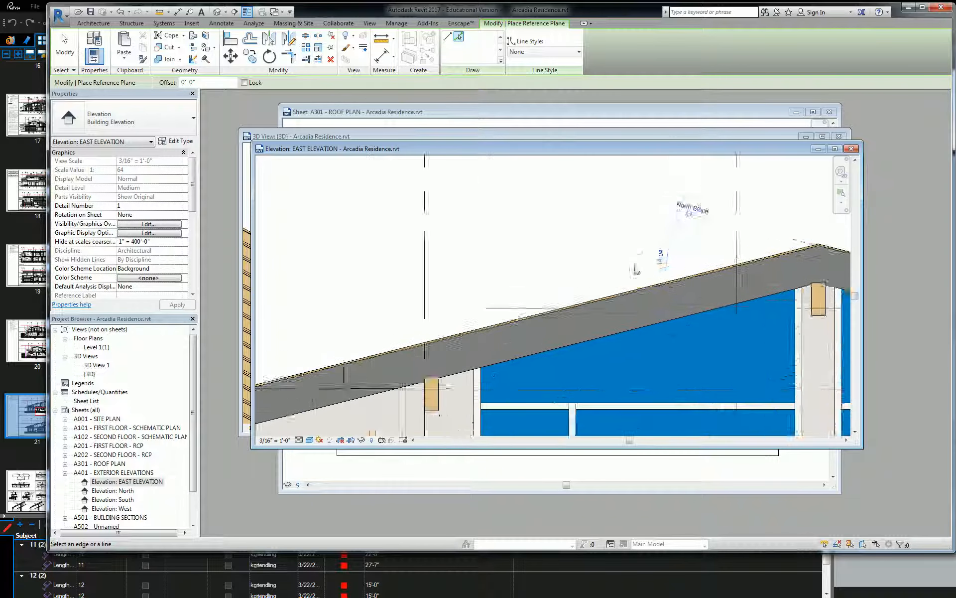
{"action": "scroll", "coordinate": [674, 289], "scroll_direction": "up", "scroll_amount": 2}
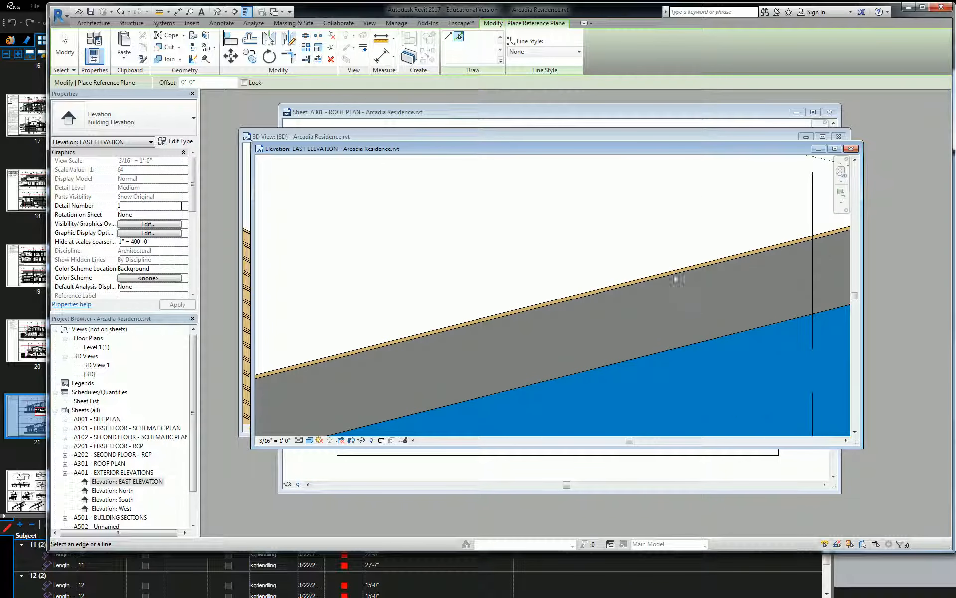
{"action": "left_click", "coordinate": [674, 271]}
Stretch the upper end of the south reference plane past the ridge and name it South Slope.
{"action": "scroll", "coordinate": [606, 251], "scroll_direction": "down", "scroll_amount": 4}
{"action": "scroll", "coordinate": [732, 215], "scroll_direction": "up", "scroll_amount": 2}
{"action": "left_click_drag", "start_coordinate": [725, 242], "coordinate": [809, 220]}
{"action": "left_click", "coordinate": [791, 217]}
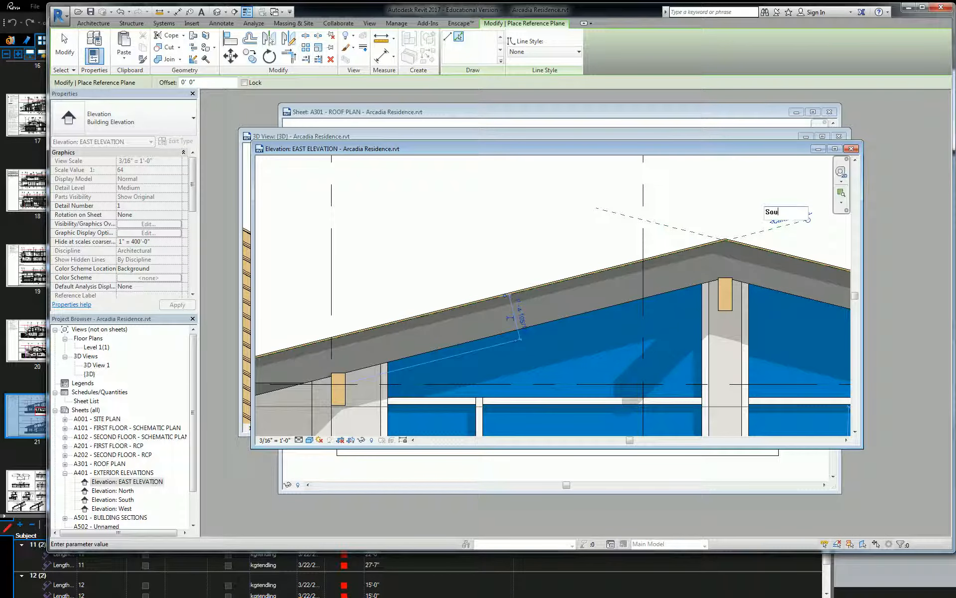
{"action": "type", "text": "South Slope"}
{"action": "key", "text": "Return"}
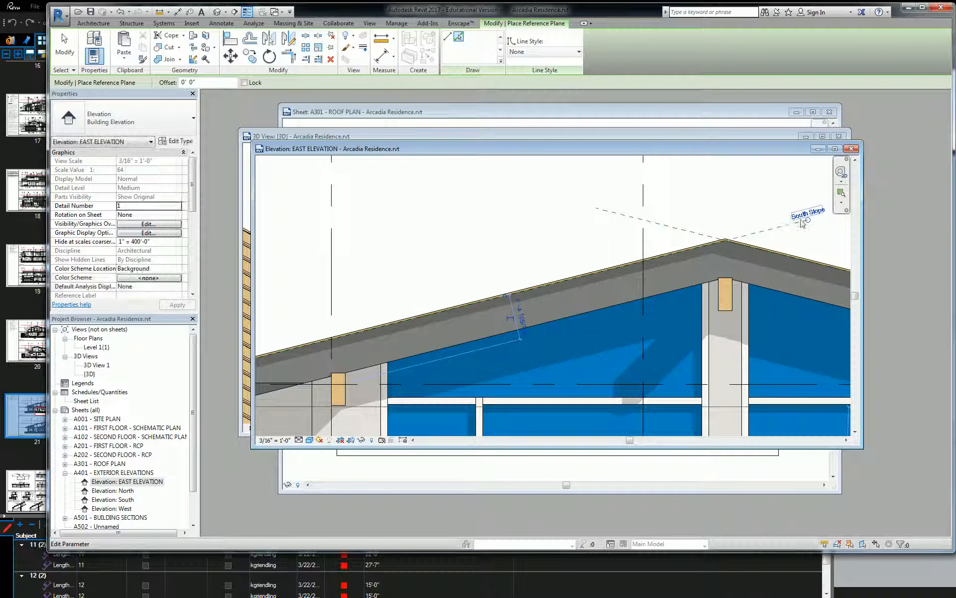
Stretch the lower end of the South Slope reference plane past the south eave and finish placing reference planes.
{"action": "middle_click_drag", "start_coordinate": [810, 221], "coordinate": [685, 258]}
{"action": "scroll", "coordinate": [706, 267], "scroll_direction": "down", "scroll_amount": 4}
{"action": "middle_click_drag", "start_coordinate": [472, 291], "coordinate": [903, 201]}
{"action": "scroll", "coordinate": [369, 398], "scroll_direction": "up", "scroll_amount": 3}
{"action": "left_click_drag", "start_coordinate": [393, 343], "coordinate": [306, 365]}
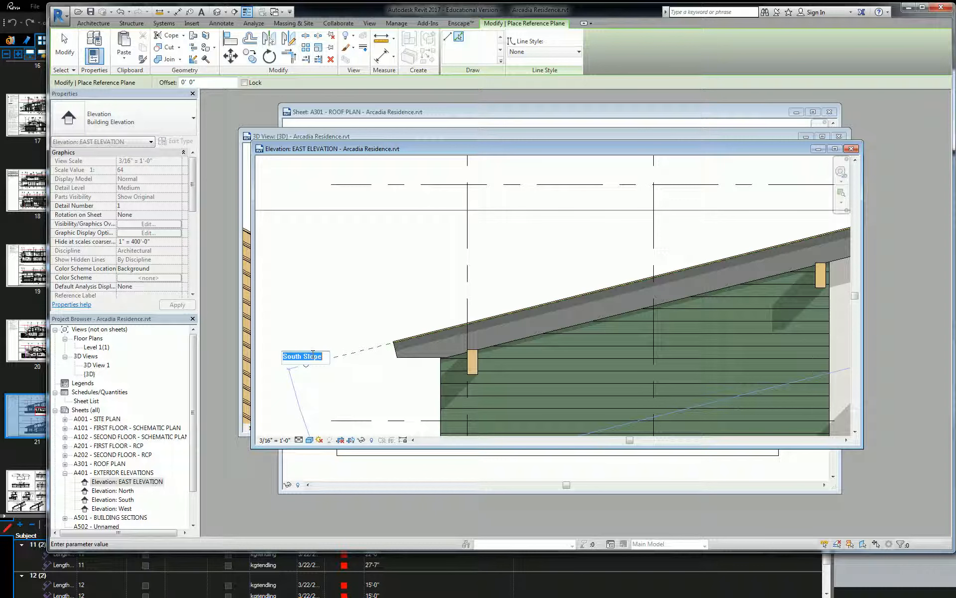
{"action": "scroll", "coordinate": [479, 300], "scroll_direction": "down", "scroll_amount": 2}
{"action": "scroll", "coordinate": [479, 300], "scroll_direction": "down", "scroll_amount": 2}
{"action": "key", "text": "Escape"}
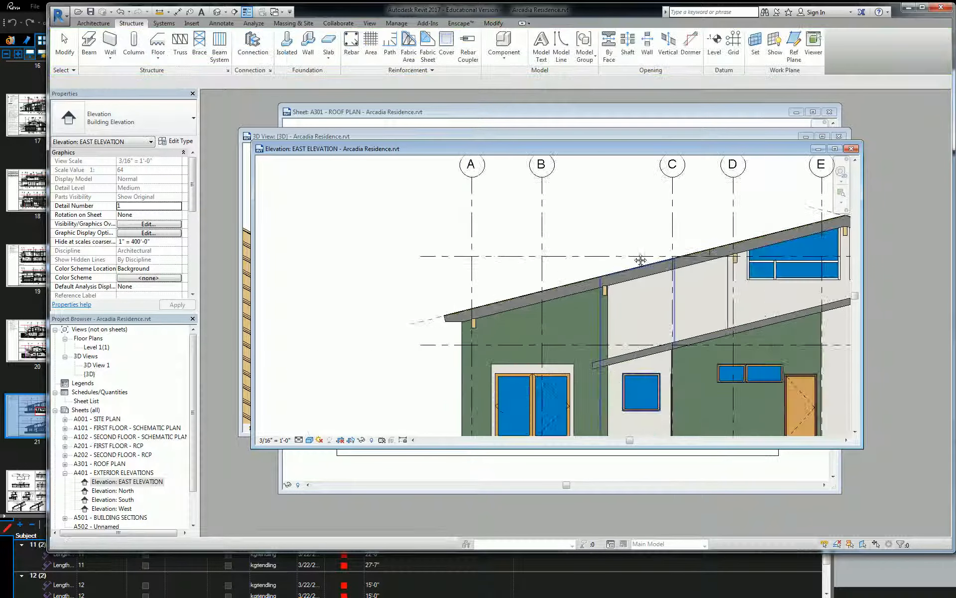
Switch to sheet A301 - ROOF PLAN and activate its roof plan view for editing.
{"action": "middle_click_drag", "start_coordinate": [641, 256], "coordinate": [269, 362]}
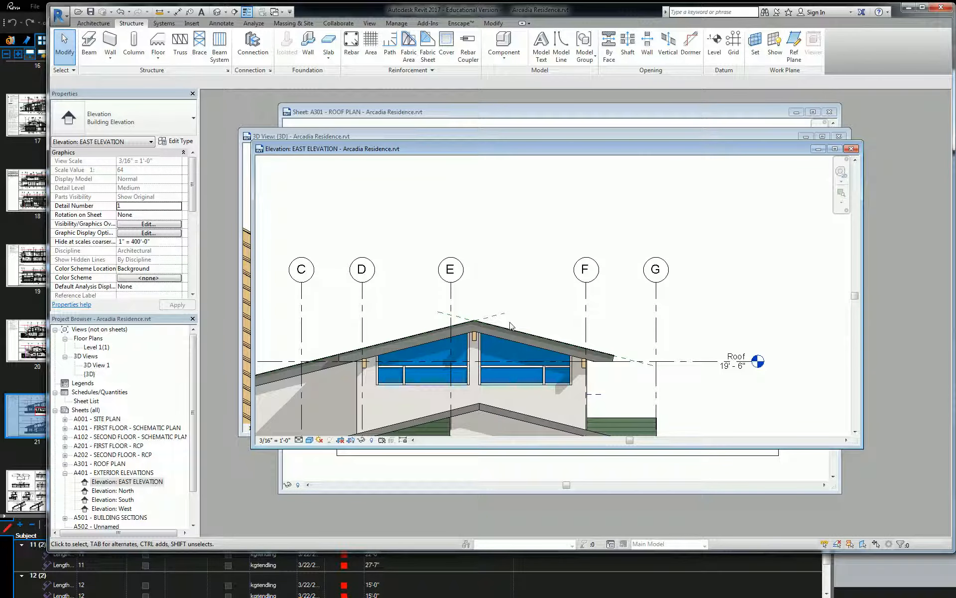
{"action": "left_click_drag", "start_coordinate": [530, 149], "coordinate": [619, 204]}
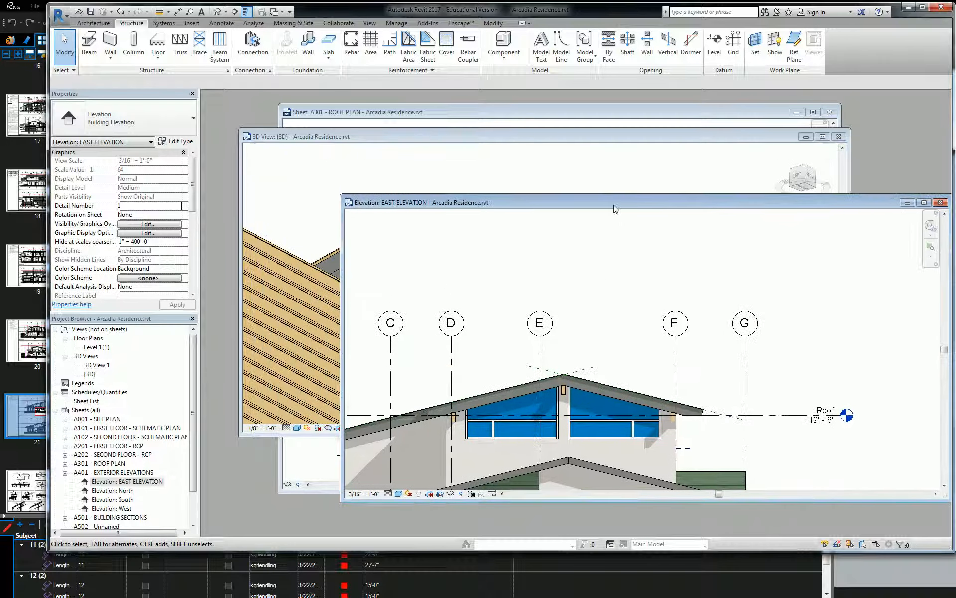
{"action": "left_click", "coordinate": [618, 185]}
{"action": "scroll", "coordinate": [619, 189], "scroll_direction": "down", "scroll_amount": 4}
{"action": "middle_click_drag", "start_coordinate": [632, 224], "coordinate": [602, 290], "text": "shift"}
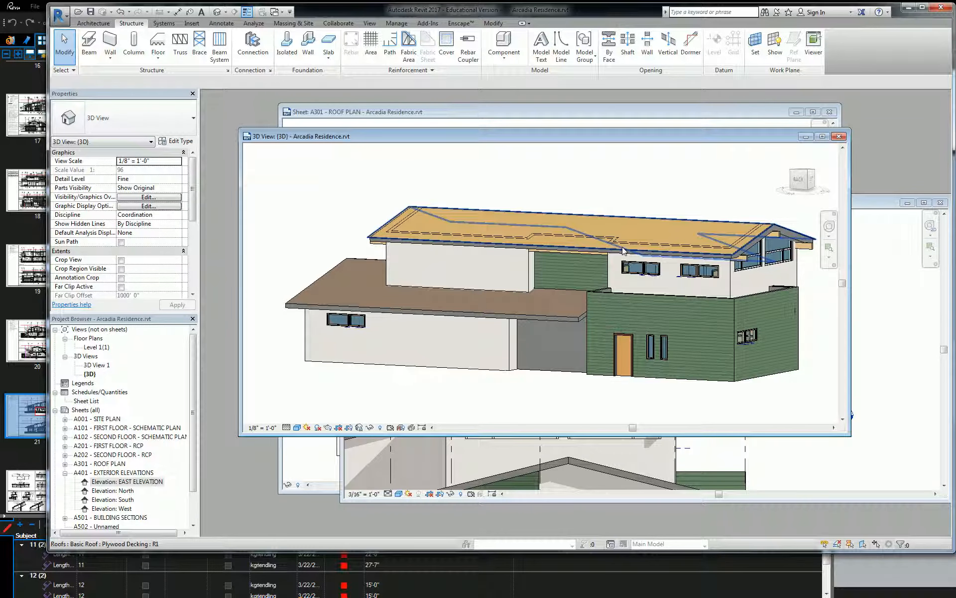
{"action": "left_click", "coordinate": [591, 123]}
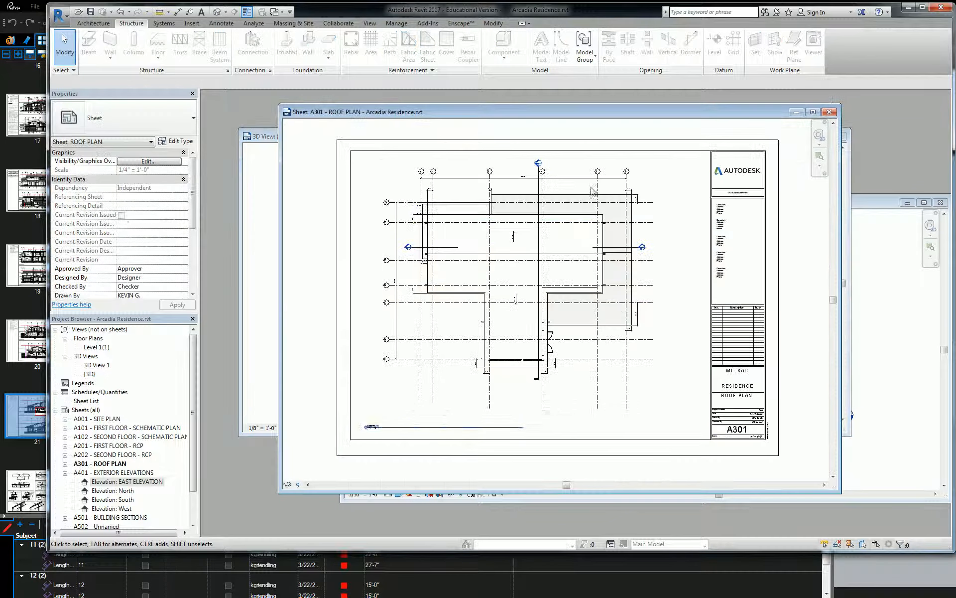
{"action": "left_click", "coordinate": [544, 244]}
{"action": "double_click", "coordinate": [512, 246]}
{"action": "scroll", "coordinate": [573, 254], "scroll_direction": "up", "scroll_amount": 4}
{"action": "middle_click_drag", "start_coordinate": [635, 264], "coordinate": [642, 264]}
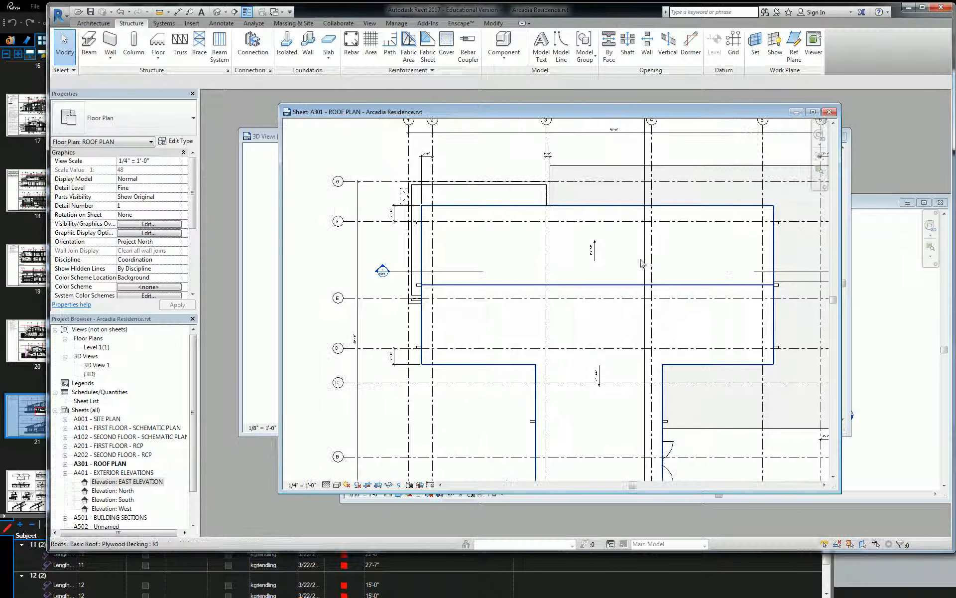
Load the Dimension Lumber family from the Wood framing library with only the 2x12 type.
{"action": "left_click", "coordinate": [219, 46]}
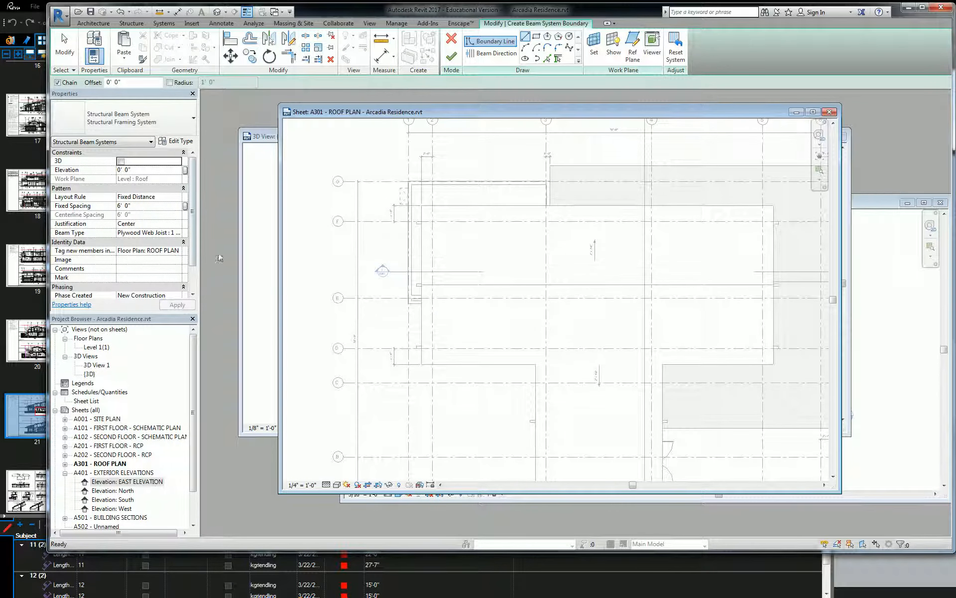
{"action": "left_click", "coordinate": [451, 39]}
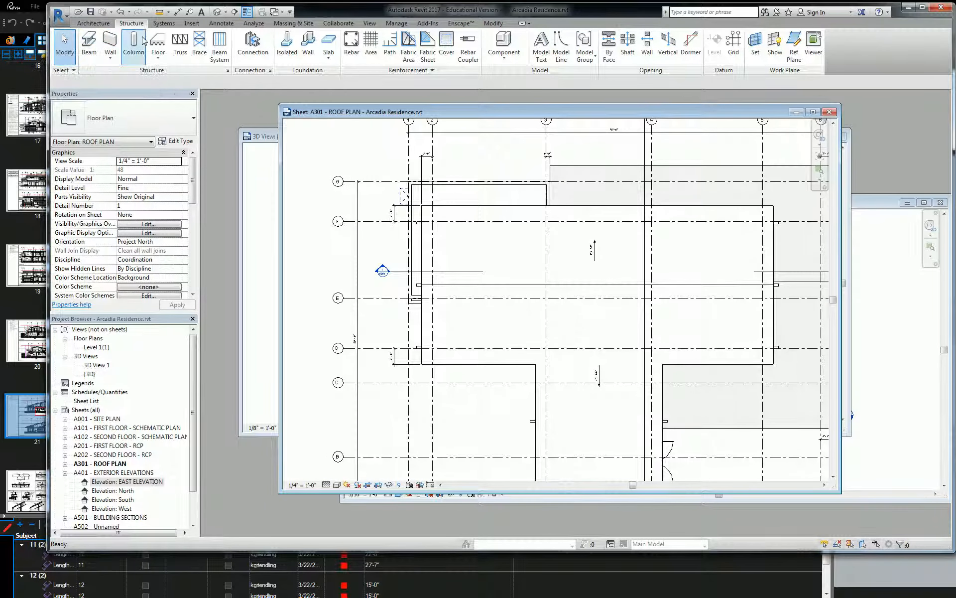
{"action": "left_click", "coordinate": [192, 24]}
{"action": "left_click", "coordinate": [369, 45]}
{"action": "scroll", "coordinate": [423, 279], "scroll_direction": "down", "scroll_amount": 3}
{"action": "double_click", "coordinate": [399, 248]}
{"action": "double_click", "coordinate": [367, 238]}
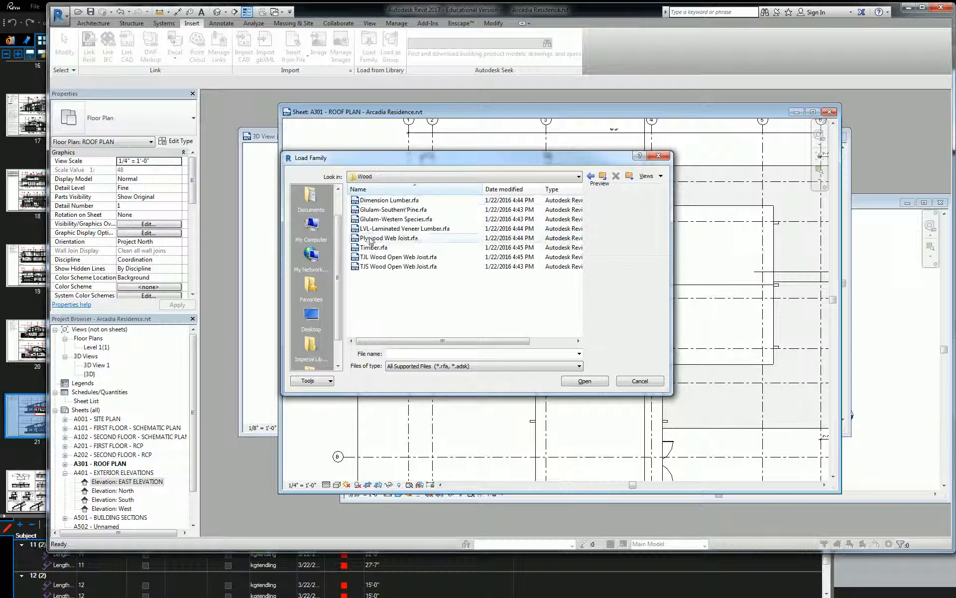
{"action": "left_click", "coordinate": [399, 201]}
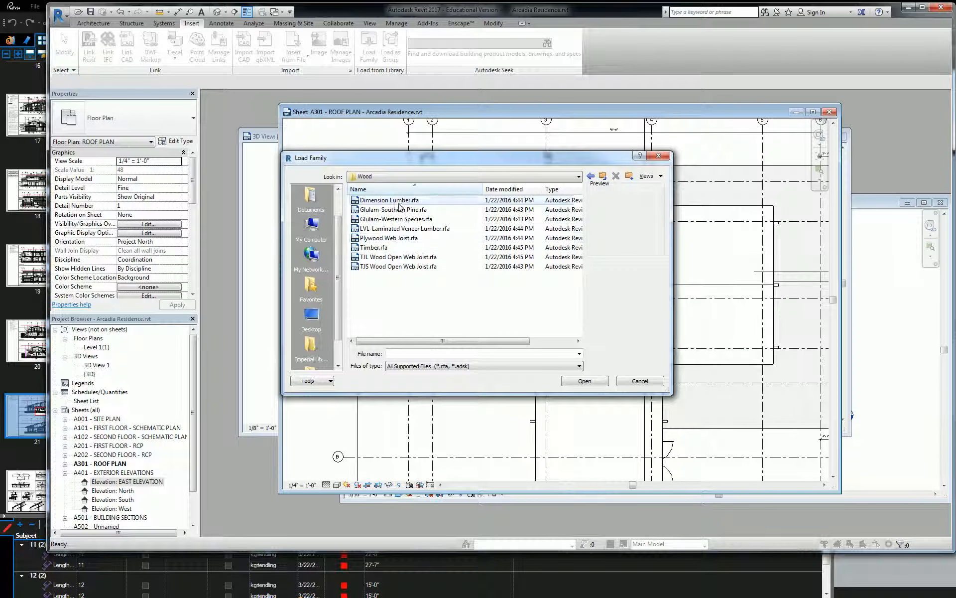
{"action": "left_click", "coordinate": [584, 382]}
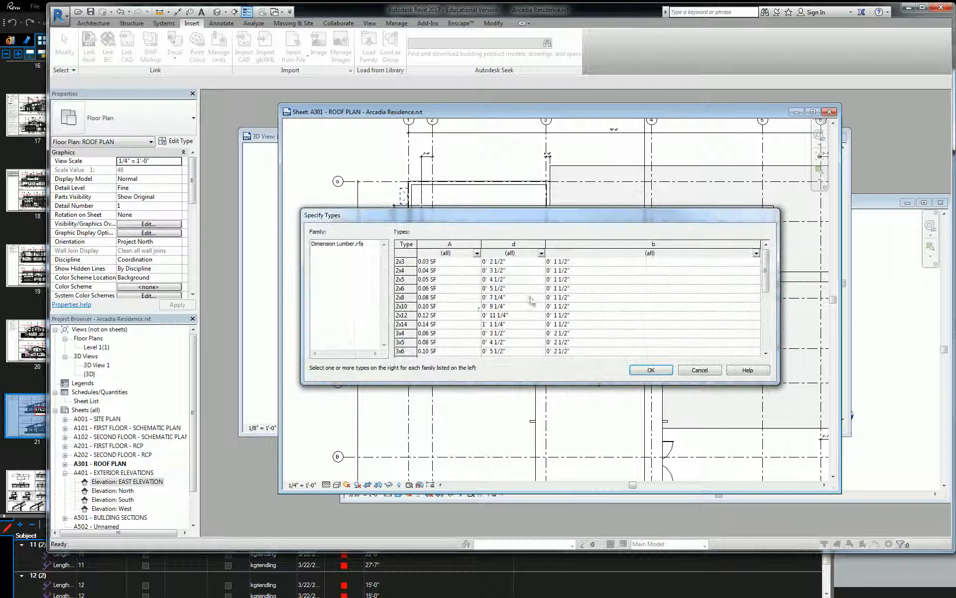
{"action": "left_click", "coordinate": [411, 315]}
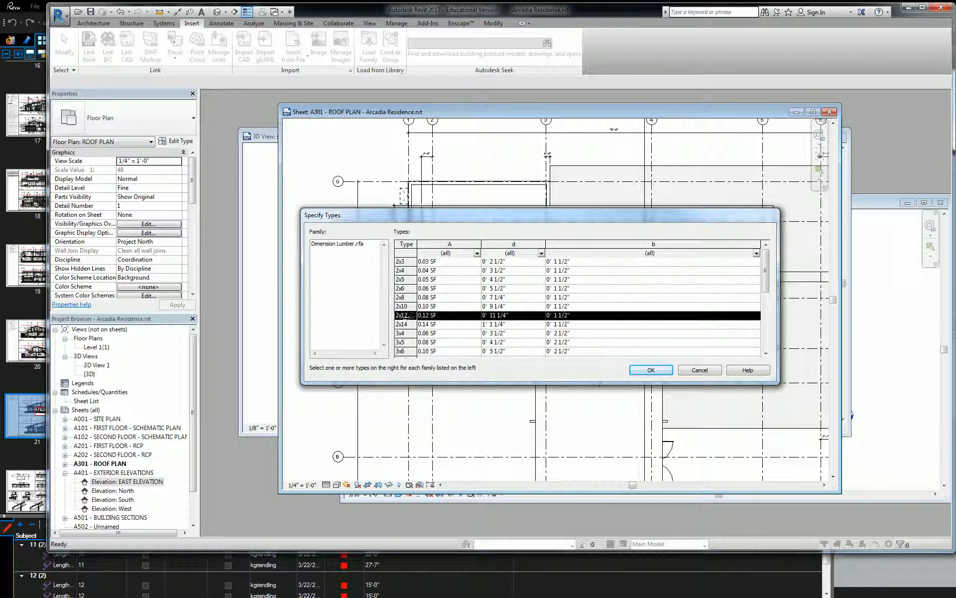
{"action": "scroll", "coordinate": [413, 316], "scroll_direction": "down", "scroll_amount": 1}
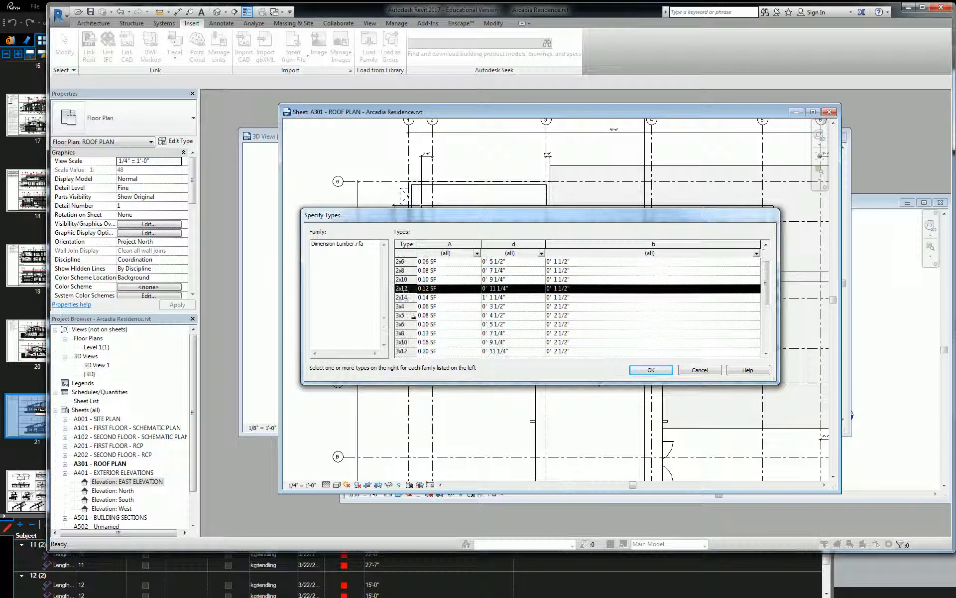
{"action": "left_click", "coordinate": [662, 373]}
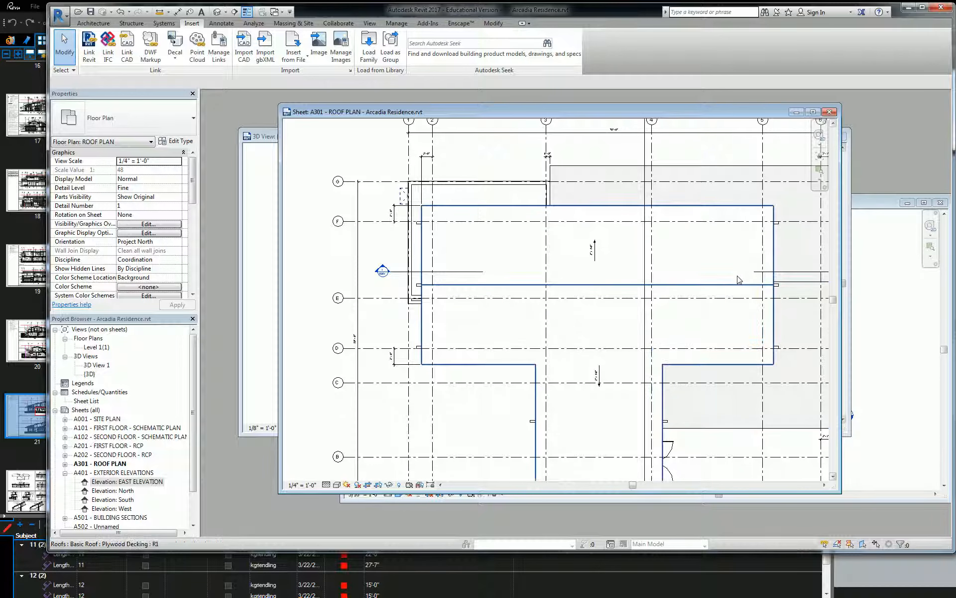
Start a beam system on the Roof level and sketch a rectangular boundary over the main roof's north slope from eave corner to ridge.
{"action": "middle_click_drag", "start_coordinate": [759, 290], "coordinate": [727, 294]}
{"action": "left_click", "coordinate": [130, 23]}
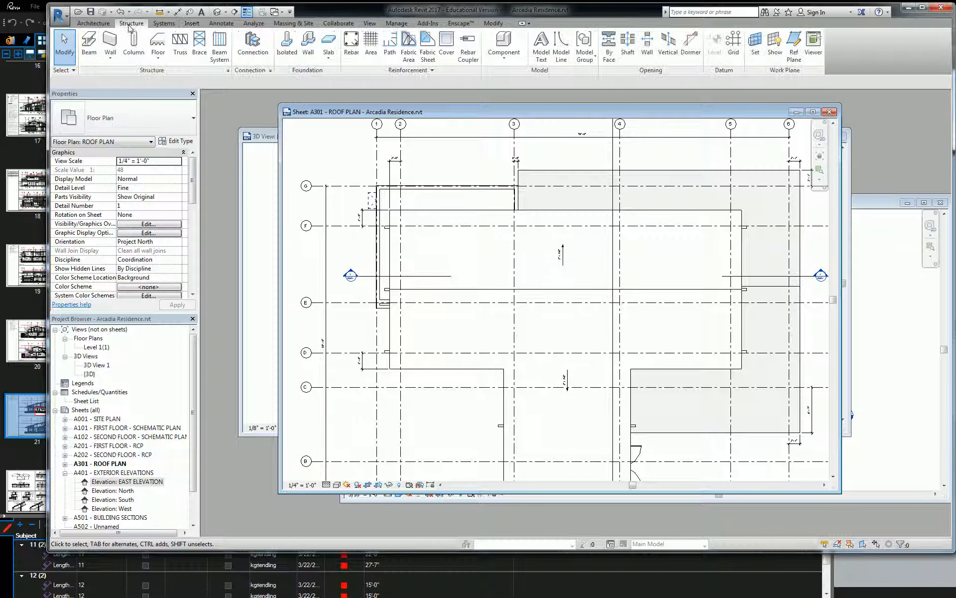
{"action": "left_click", "coordinate": [219, 47]}
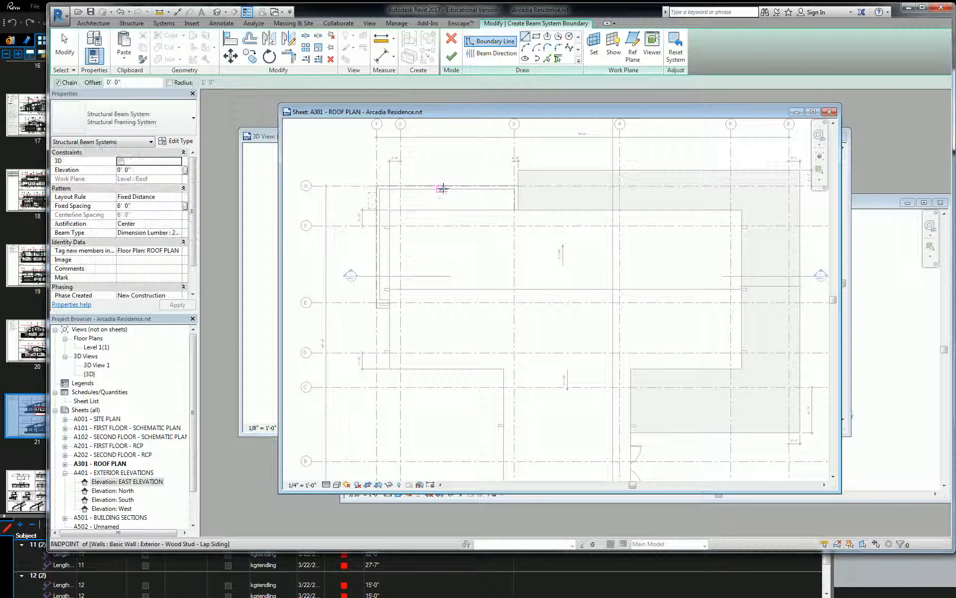
{"action": "left_click", "coordinate": [536, 37]}
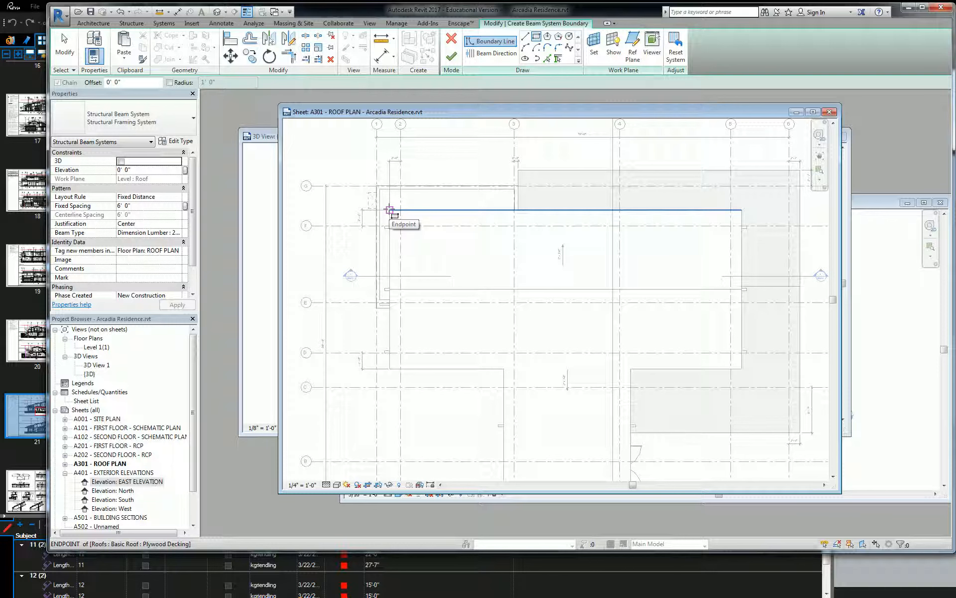
{"action": "left_click", "coordinate": [390, 210]}
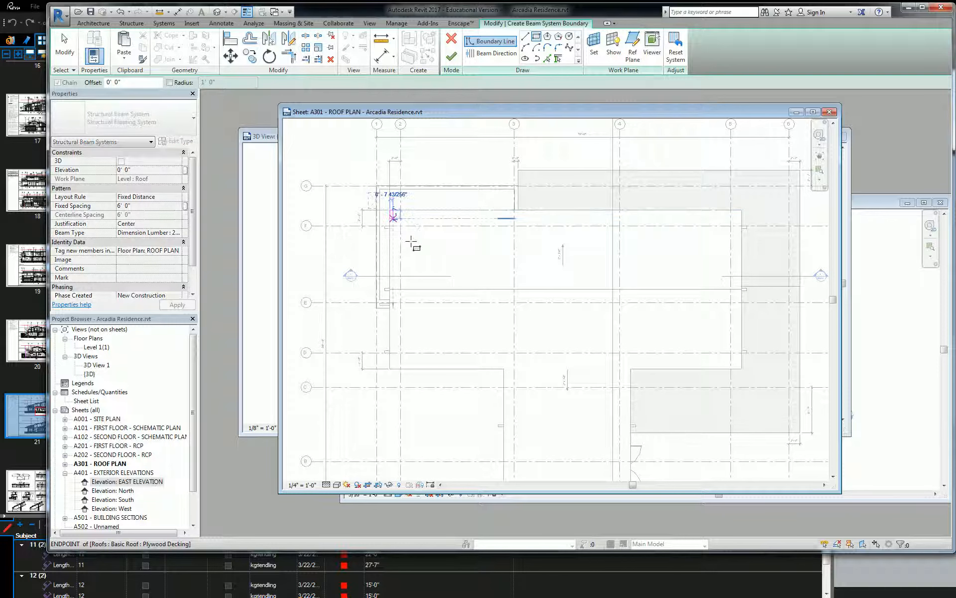
{"action": "scroll", "coordinate": [746, 282], "scroll_direction": "up", "scroll_amount": 5}
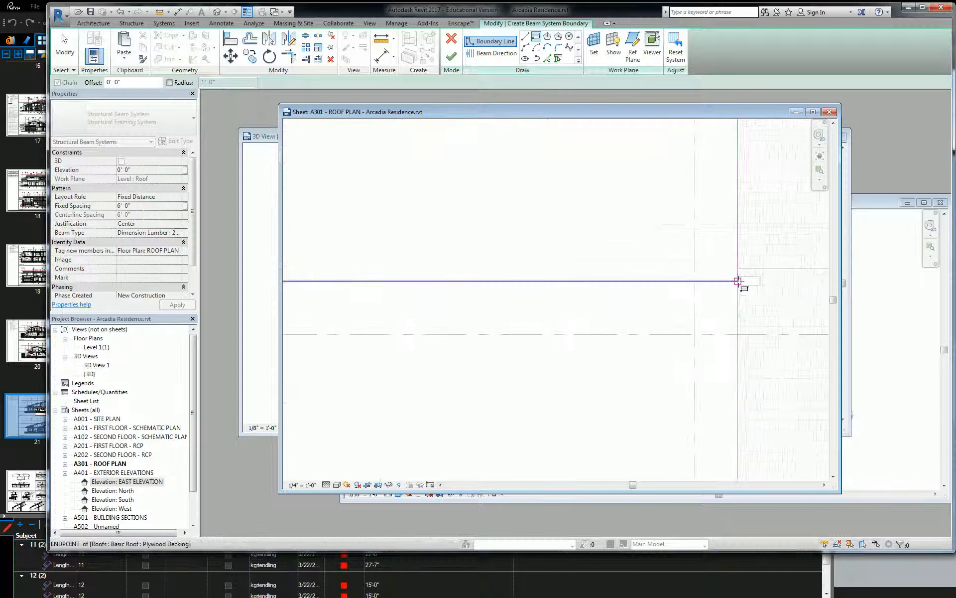
{"action": "left_click", "coordinate": [745, 281]}
{"action": "scroll", "coordinate": [498, 227], "scroll_direction": "down", "scroll_amount": 5}
{"action": "scroll", "coordinate": [503, 227], "scroll_direction": "up", "scroll_amount": 4}
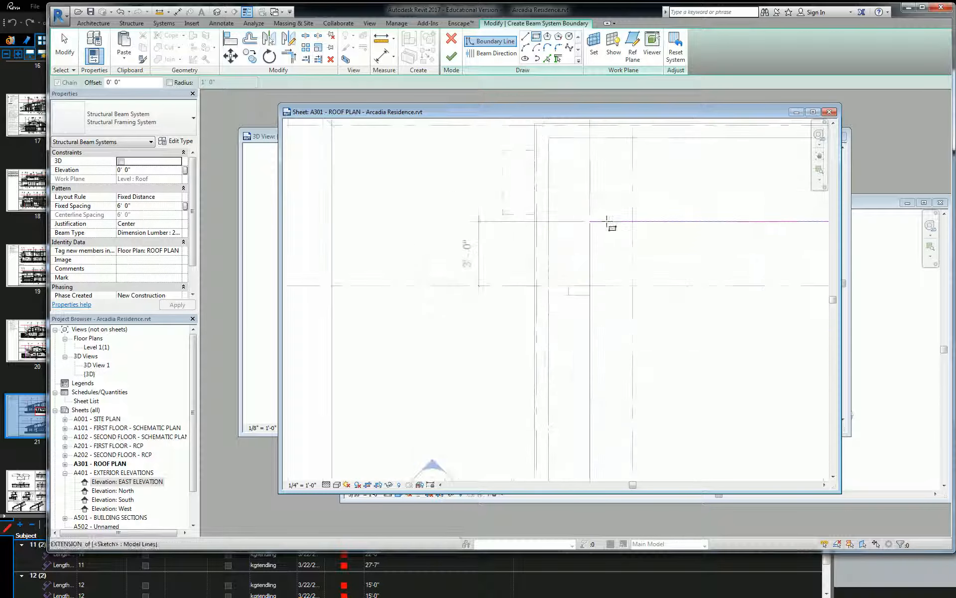
Leave the rectangle tool and finish the Roof-level beam system with the 6' fixed spacing.
{"action": "key", "text": "Escape"}
{"action": "scroll", "coordinate": [608, 225], "scroll_direction": "down", "scroll_amount": 3}
{"action": "middle_click_drag", "start_coordinate": [664, 211], "coordinate": [442, 162]}
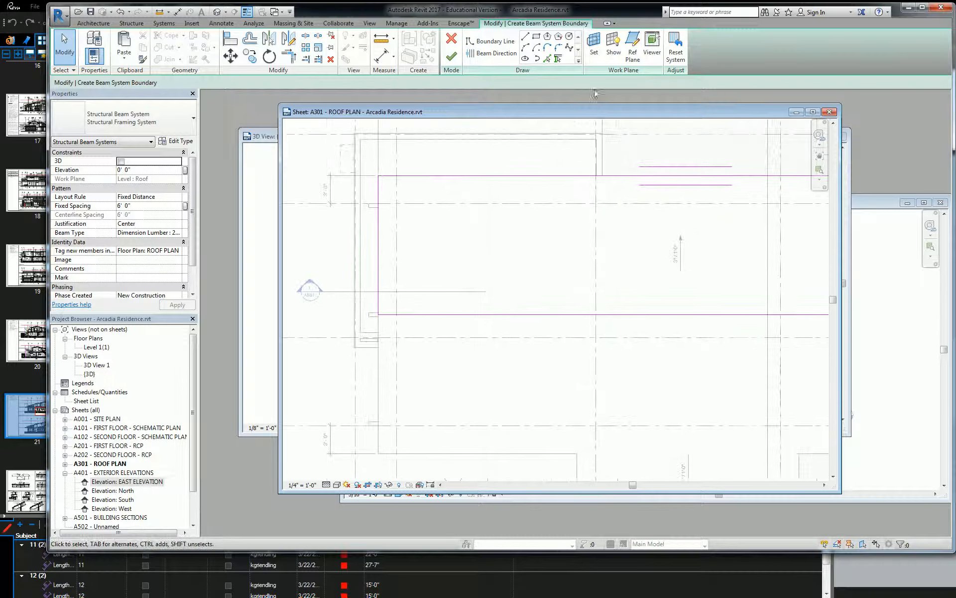
{"action": "left_click", "coordinate": [631, 52]}
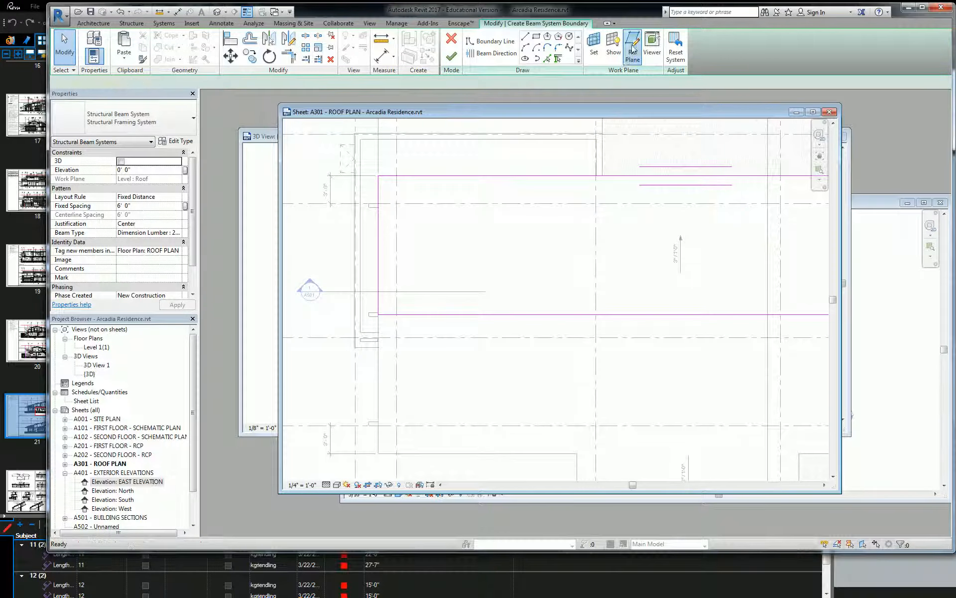
{"action": "key", "text": "Escape"}
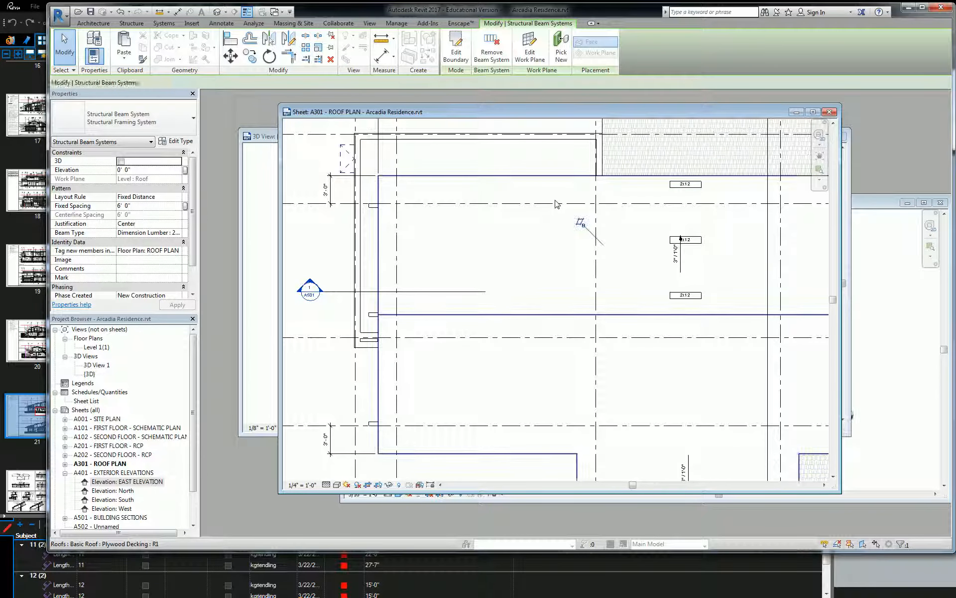
Inspect the beam system in the 3D view and try to rehost it with the Pick a plane work plane option.
{"action": "left_click", "coordinate": [848, 238]}
{"action": "middle_click_drag", "start_coordinate": [686, 259], "coordinate": [598, 260], "text": "shift"}
{"action": "scroll", "coordinate": [506, 255], "scroll_direction": "up", "scroll_amount": 3}
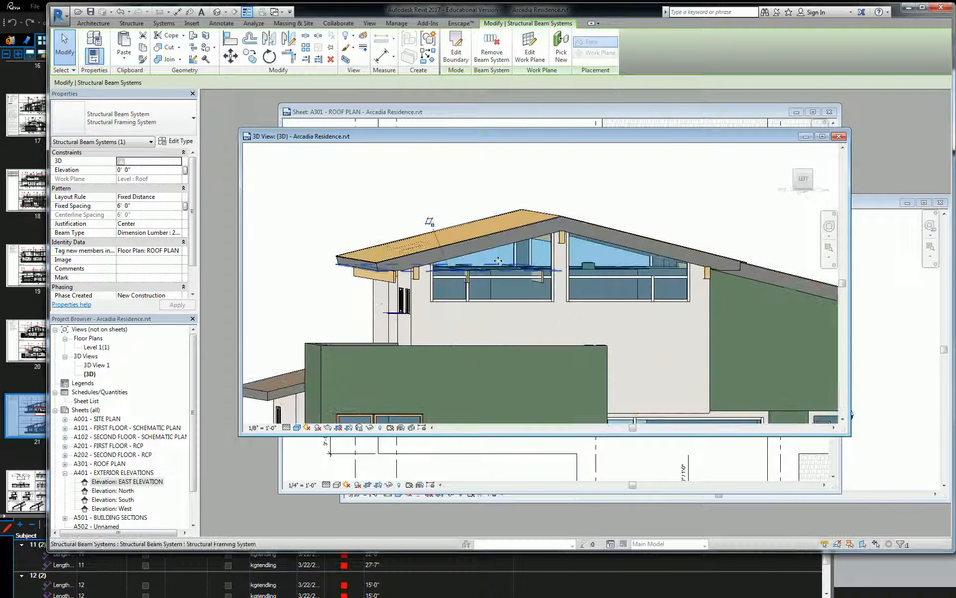
{"action": "middle_click_drag", "start_coordinate": [498, 250], "coordinate": [504, 319], "text": "shift"}
{"action": "scroll", "coordinate": [506, 335], "scroll_direction": "up", "scroll_amount": 3}
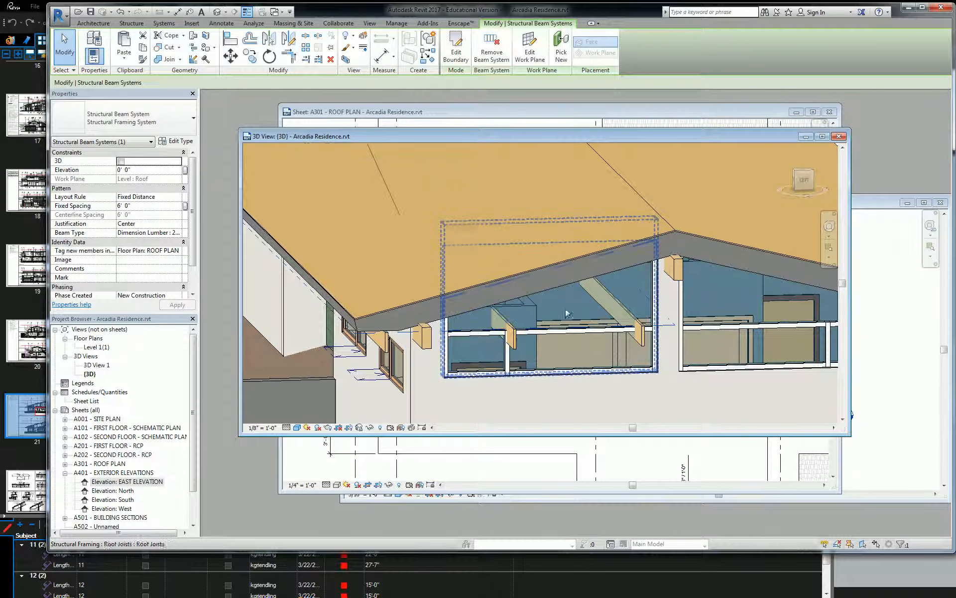
{"action": "left_click", "coordinate": [541, 51]}
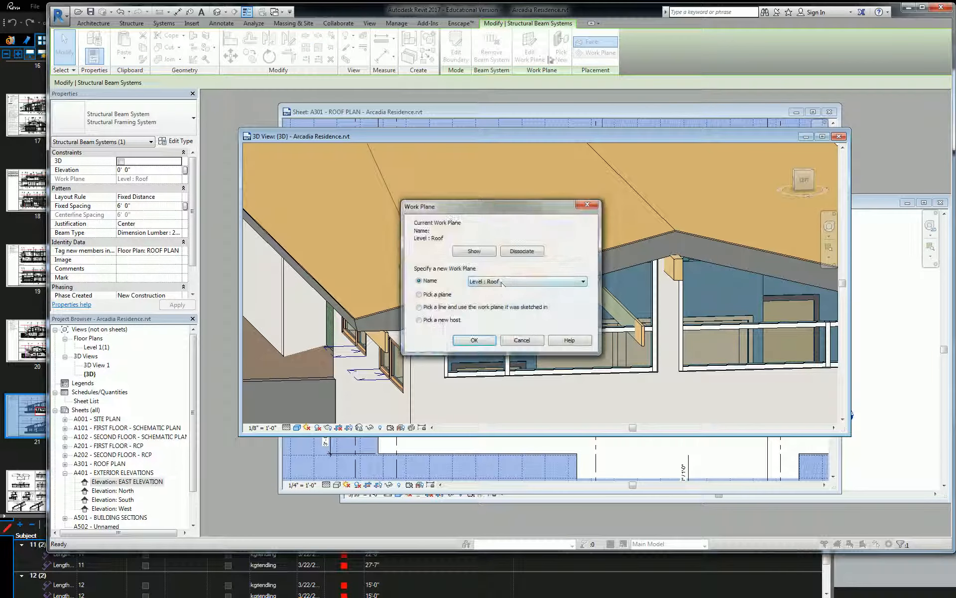
{"action": "left_click", "coordinate": [502, 283]}
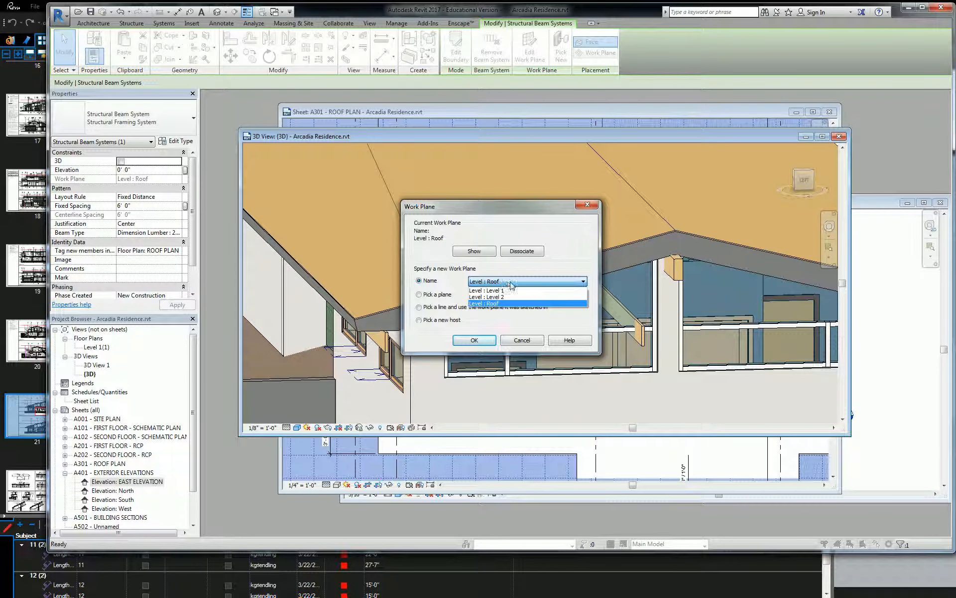
{"action": "left_click", "coordinate": [508, 285]}
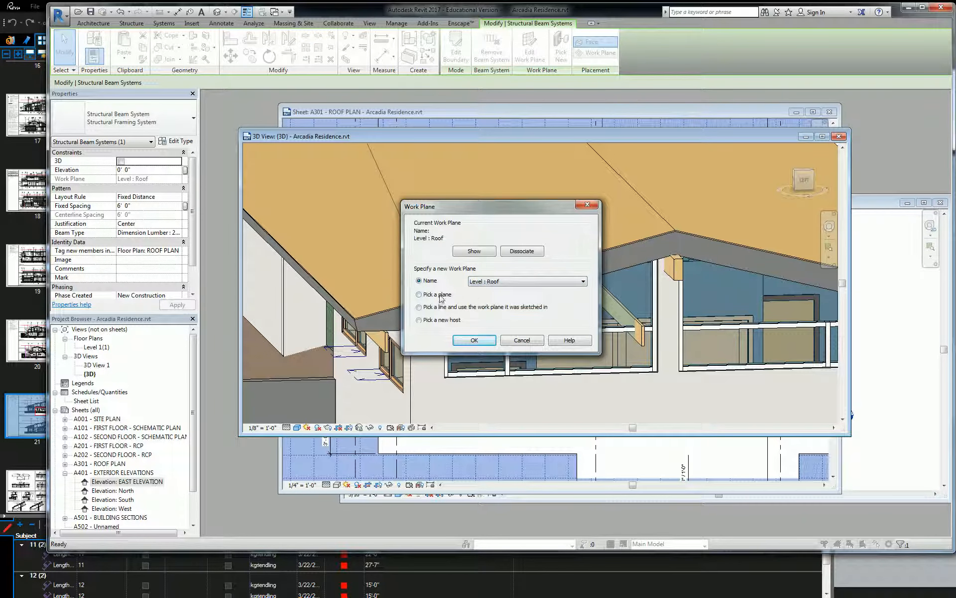
{"action": "left_click", "coordinate": [513, 283]}
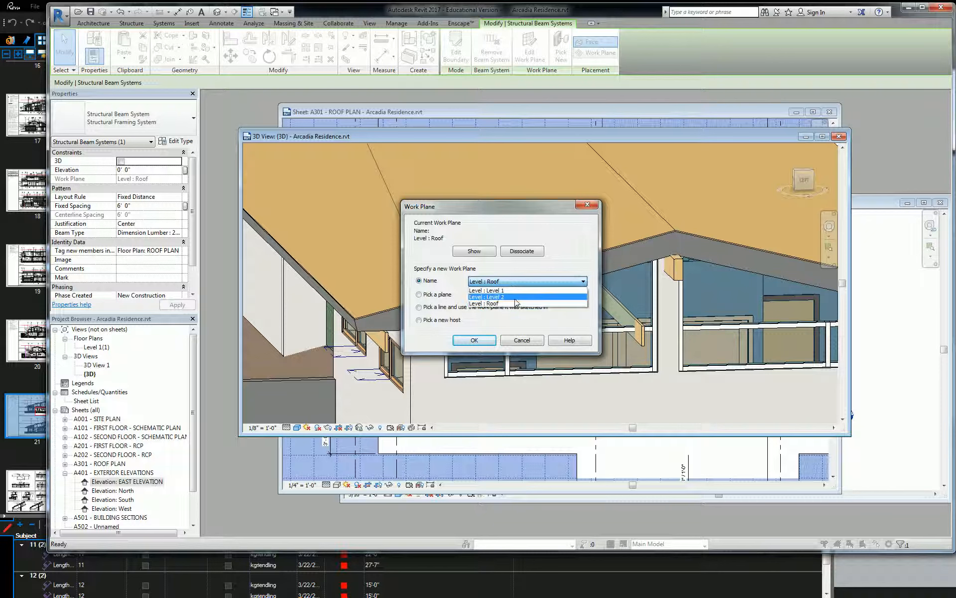
{"action": "left_click", "coordinate": [445, 328]}
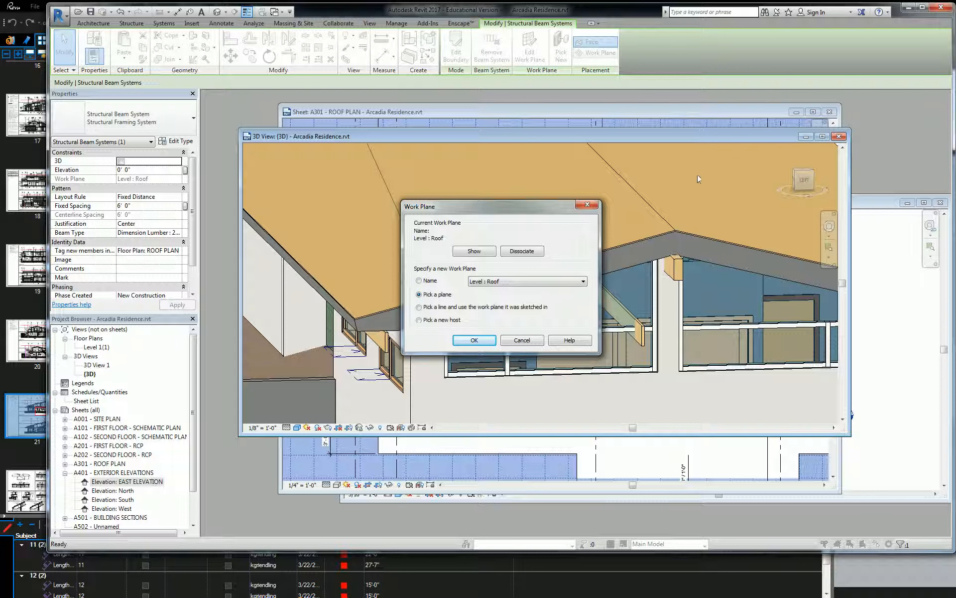
{"action": "left_click", "coordinate": [483, 344]}
Try to pick the sloped reference plane in the East Elevation as the beam system's new work plane, and cancel the resulting boundary sketch.
{"action": "left_click", "coordinate": [730, 463]}
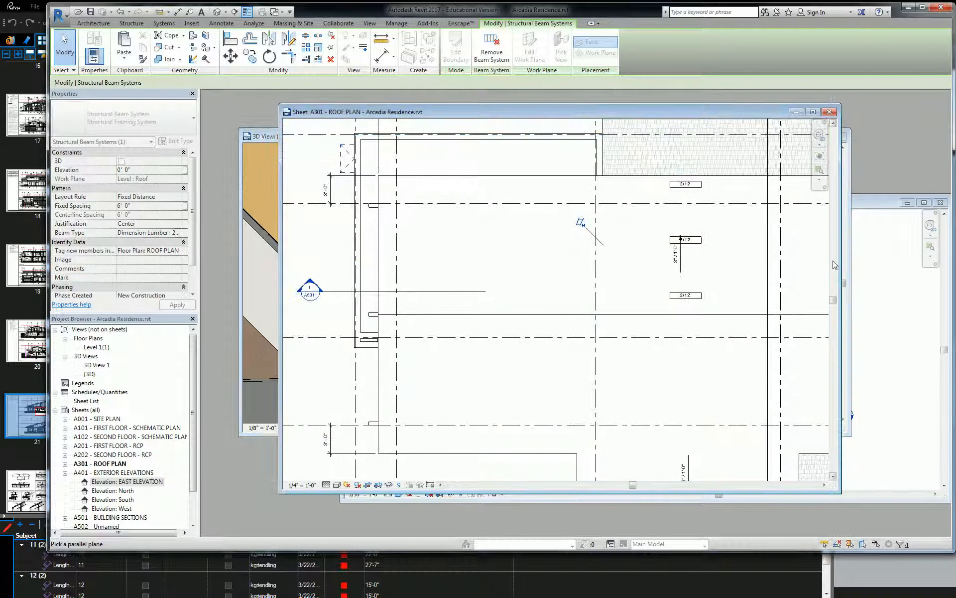
{"action": "left_click", "coordinate": [851, 273]}
{"action": "scroll", "coordinate": [704, 284], "scroll_direction": "down", "scroll_amount": 2}
{"action": "left_click", "coordinate": [862, 455]}
{"action": "scroll", "coordinate": [583, 369], "scroll_direction": "up", "scroll_amount": 4}
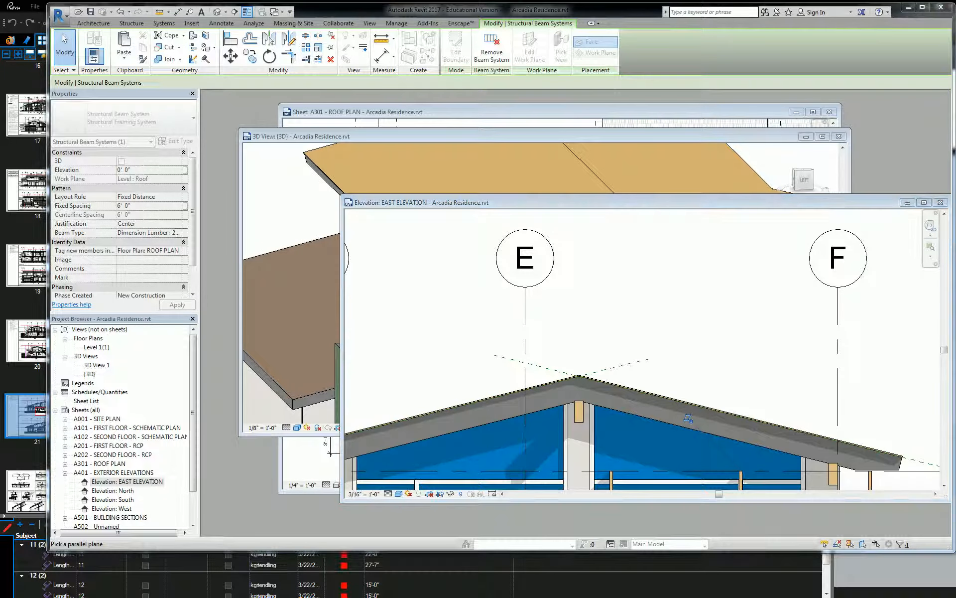
{"action": "left_click", "coordinate": [688, 418]}
{"action": "left_click", "coordinate": [854, 459]}
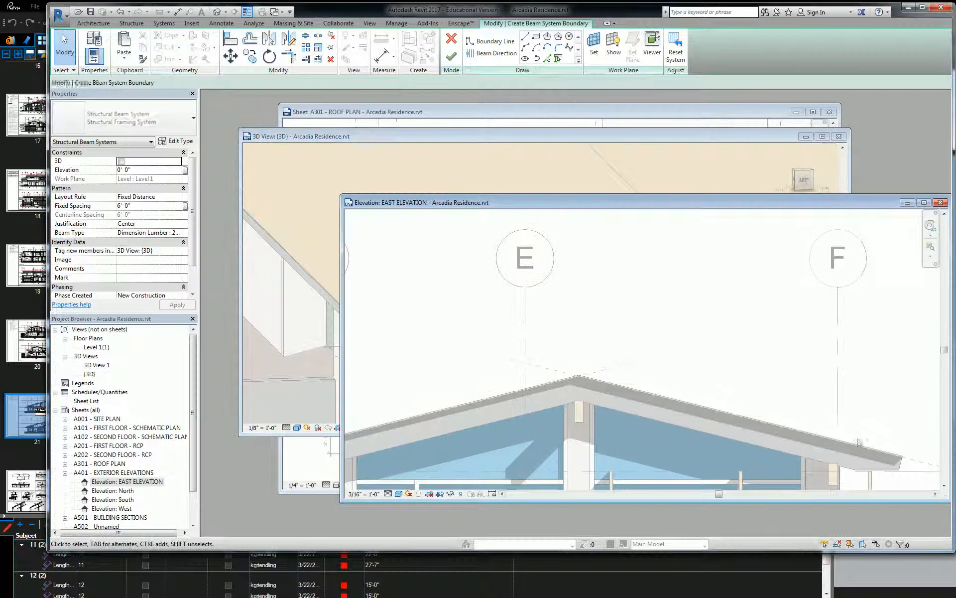
{"action": "left_click", "coordinate": [451, 39]}
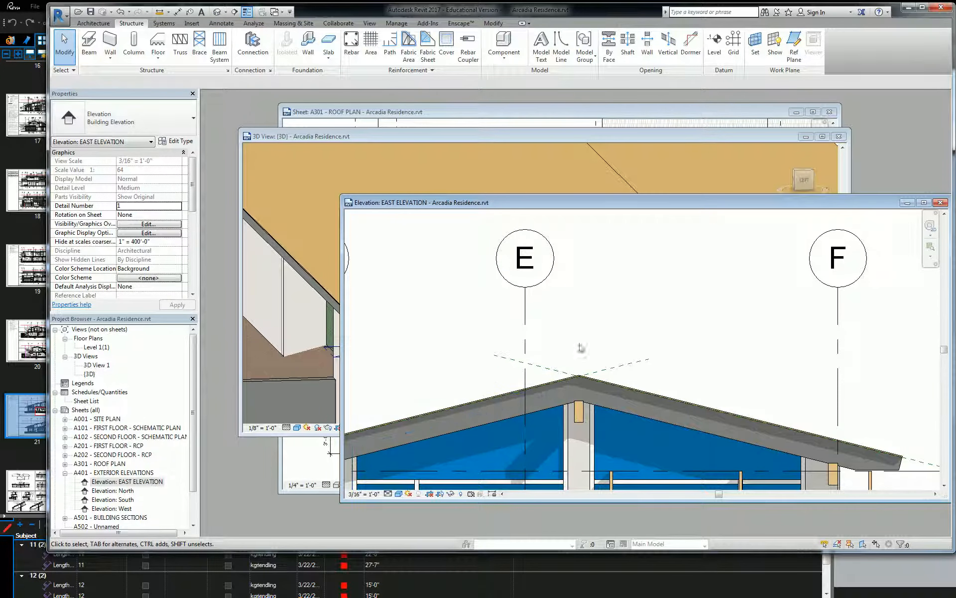
Delete the Roof-level 2x12 beam system in the 3D view.
{"action": "left_click", "coordinate": [331, 197]}
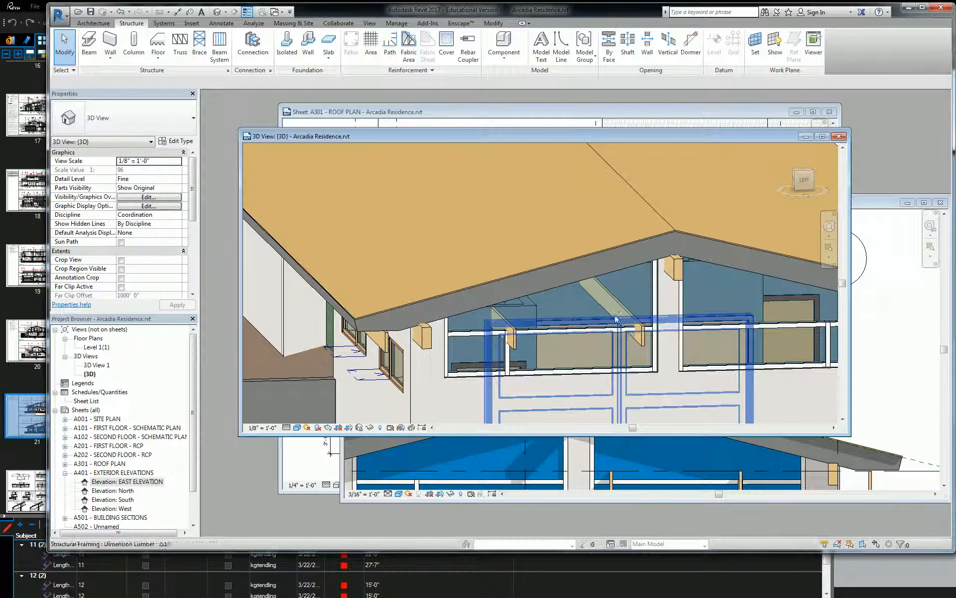
{"action": "left_click", "coordinate": [638, 329]}
{"action": "key", "text": "Delete"}
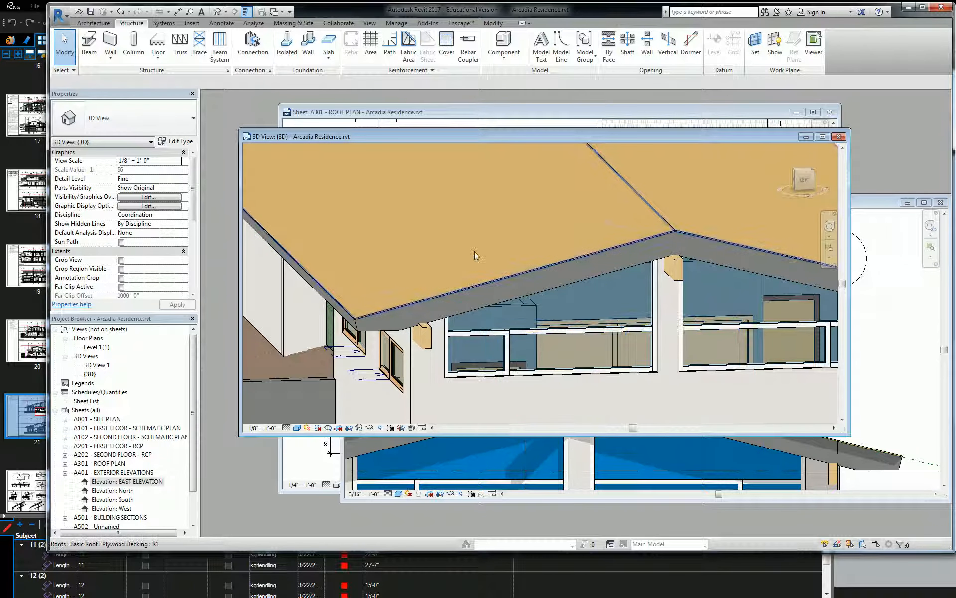
Start a new beam system in the roof plan and set its work plane to Reference Plane : North Slope.
{"action": "left_click", "coordinate": [297, 451]}
{"action": "scroll", "coordinate": [543, 320], "scroll_direction": "down", "scroll_amount": 1}
{"action": "middle_click_drag", "start_coordinate": [598, 286], "coordinate": [446, 290]}
{"action": "scroll", "coordinate": [450, 245], "scroll_direction": "down", "scroll_amount": 1}
{"action": "left_click", "coordinate": [218, 47]}
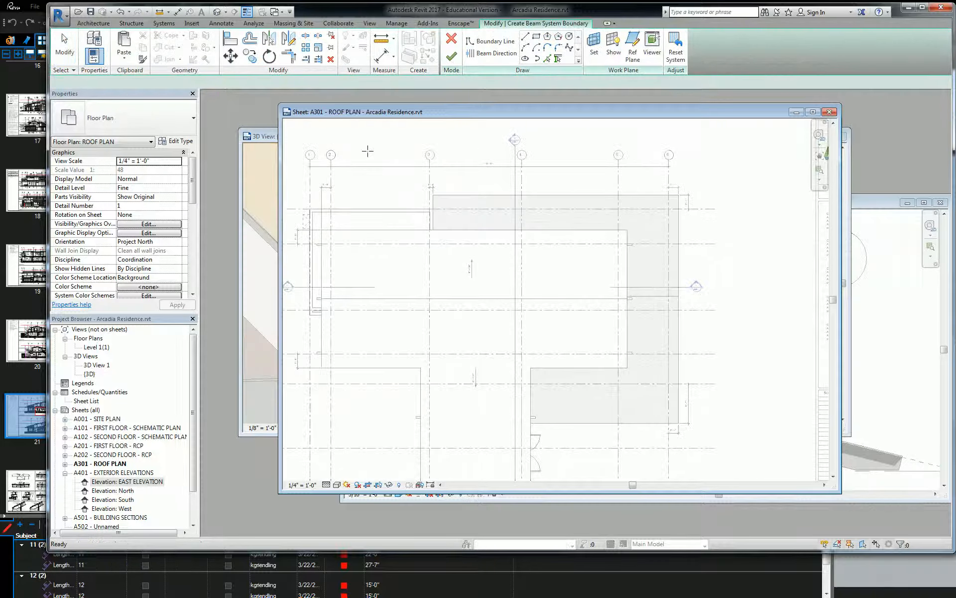
{"action": "left_click", "coordinate": [536, 35]}
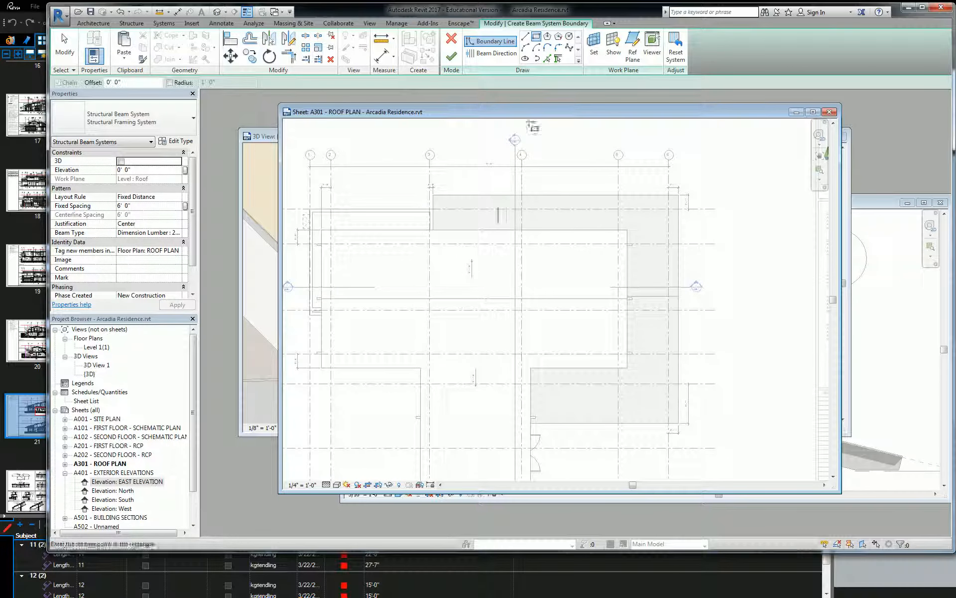
{"action": "left_click", "coordinate": [596, 47]}
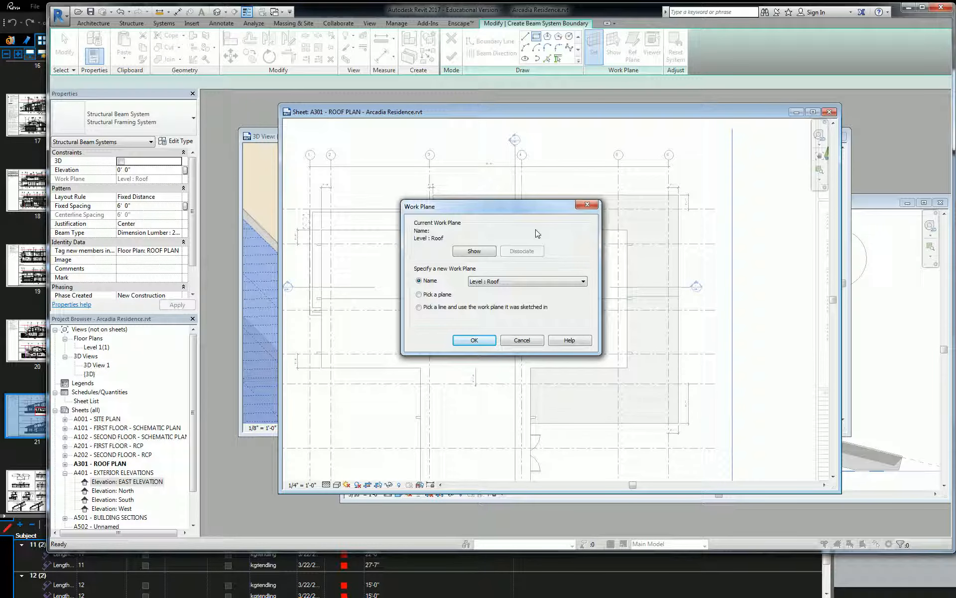
{"action": "left_click", "coordinate": [477, 282]}
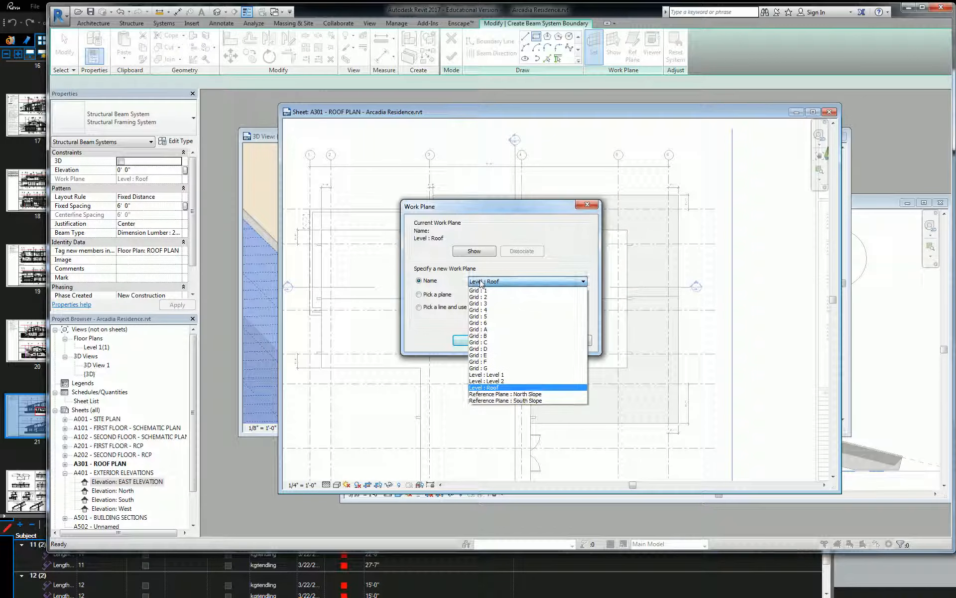
{"action": "left_click", "coordinate": [525, 394]}
{"action": "left_click", "coordinate": [480, 343]}
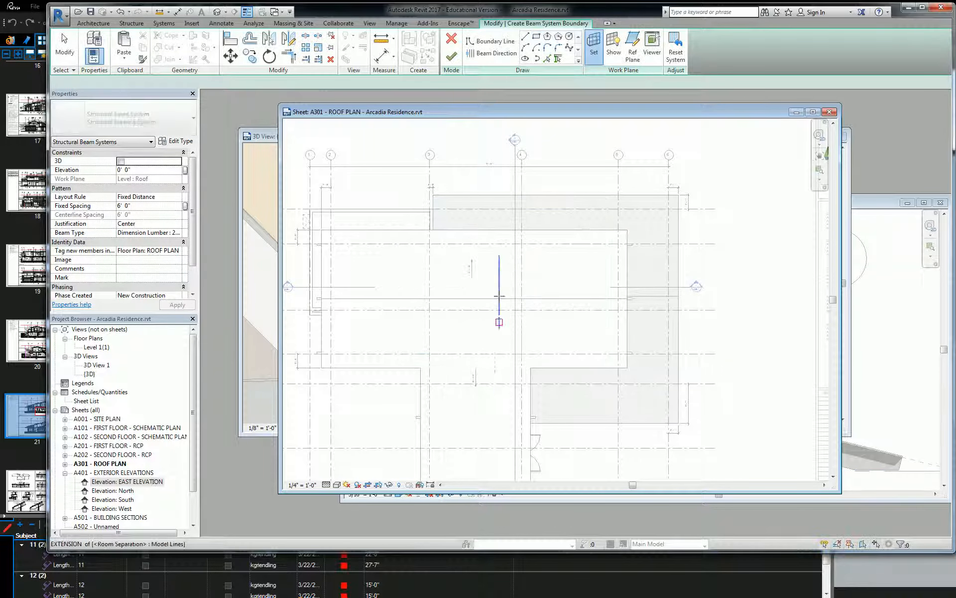
Sketch a rectangular beam system boundary over the north slope, from the northwest eave corner to the ridge's east end.
{"action": "scroll", "coordinate": [332, 212], "scroll_direction": "up", "scroll_amount": 2}
{"action": "left_click", "coordinate": [317, 242]}
{"action": "scroll", "coordinate": [586, 297], "scroll_direction": "down", "scroll_amount": 2}
{"action": "scroll", "coordinate": [764, 349], "scroll_direction": "up", "scroll_amount": 4}
{"action": "left_click", "coordinate": [736, 324]}
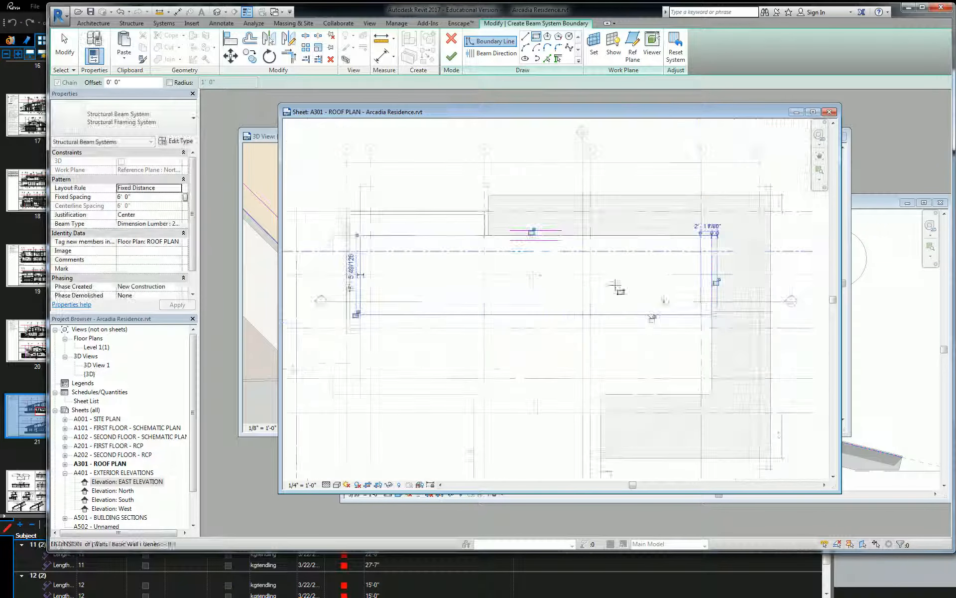
{"action": "scroll", "coordinate": [677, 305], "scroll_direction": "down", "scroll_amount": 3}
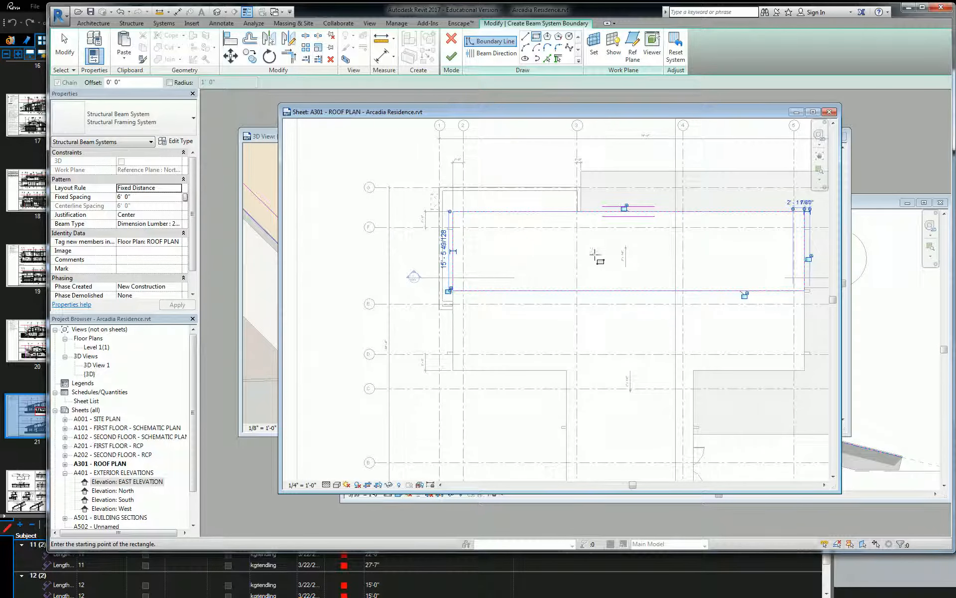
{"action": "middle_click_drag", "start_coordinate": [635, 224], "coordinate": [555, 241]}
{"action": "key", "text": "Escape"}
{"action": "key", "text": "Escape"}
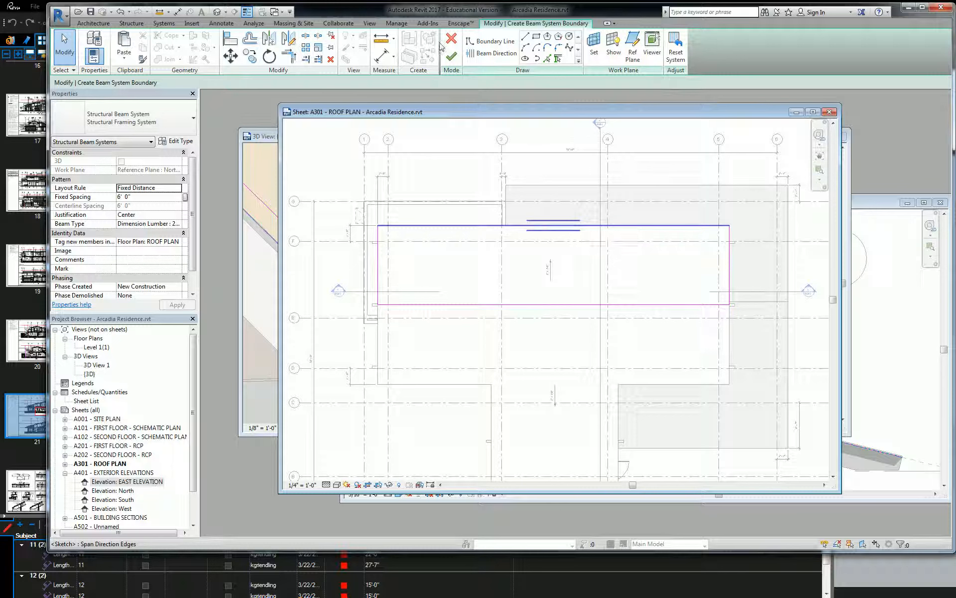
Set the beam direction parallel to the boundary's east edge and the fixed spacing to 16".
{"action": "left_click", "coordinate": [490, 53]}
{"action": "left_click", "coordinate": [730, 260]}
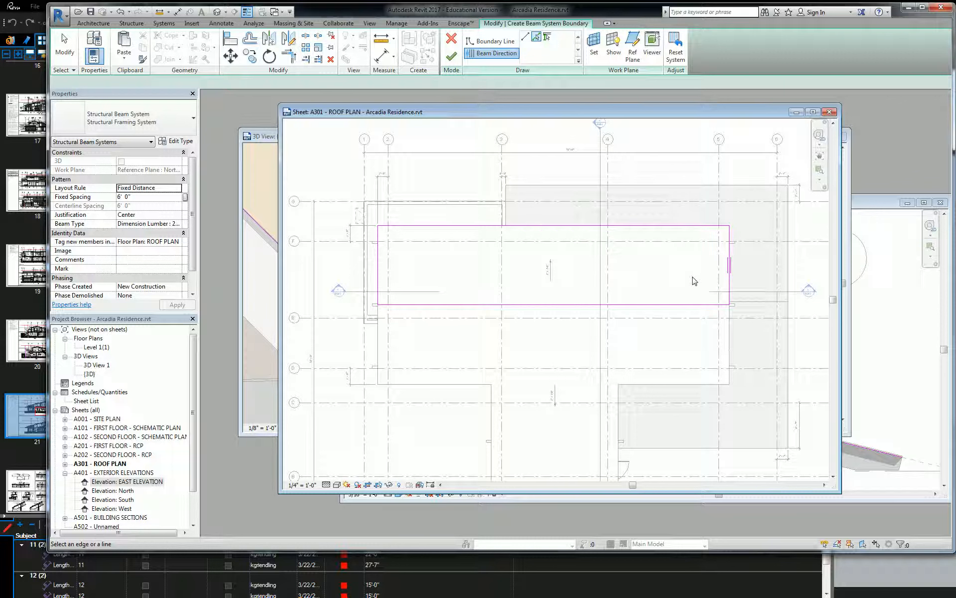
{"action": "left_click", "coordinate": [158, 197]}
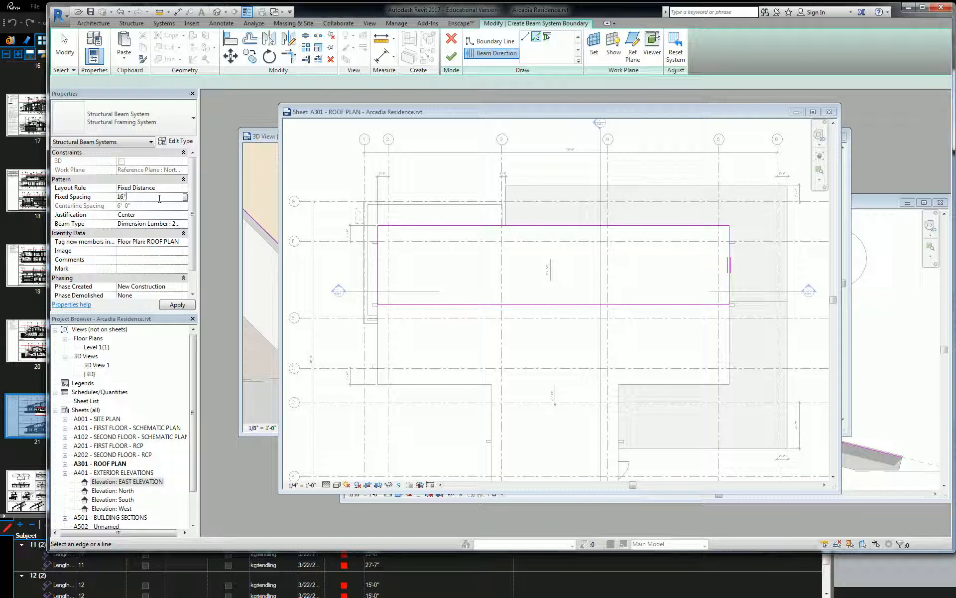
{"action": "middle_click_drag", "start_coordinate": [587, 244], "coordinate": [462, 216]}
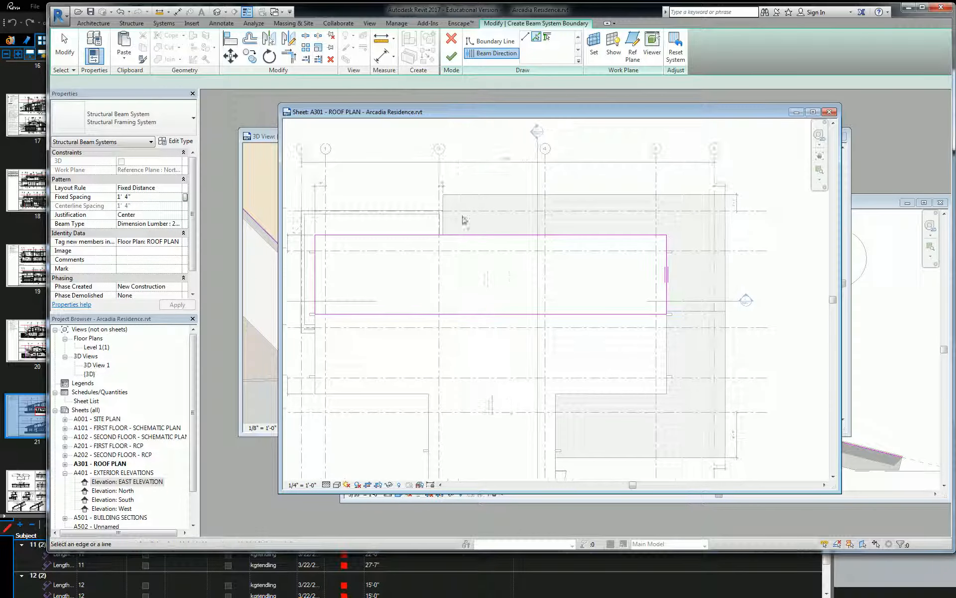
Set the fixed spacing to 18" and finish the north slope beam system.
{"action": "left_click", "coordinate": [158, 197]}
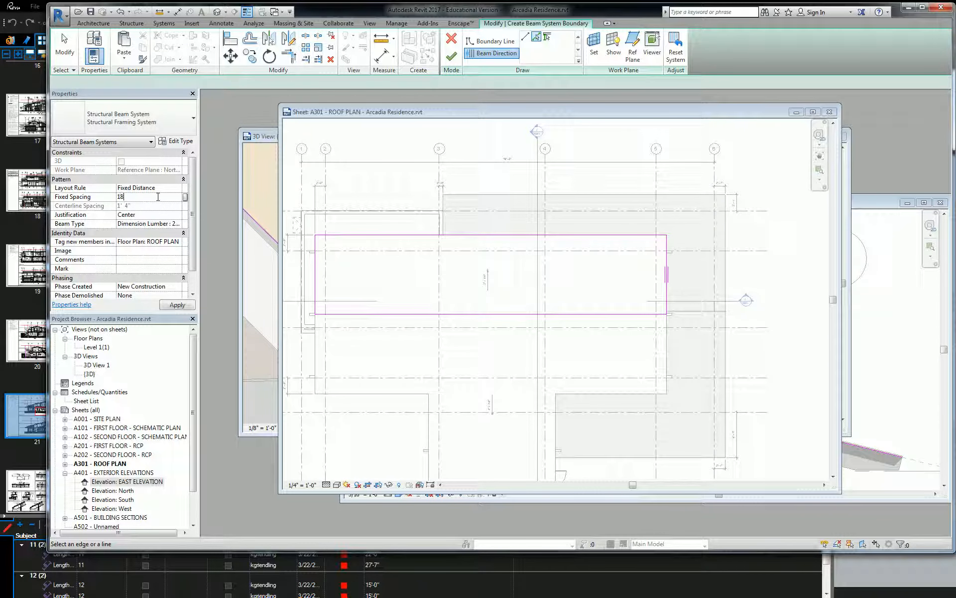
{"action": "key", "text": "Return"}
{"action": "left_click", "coordinate": [453, 60]}
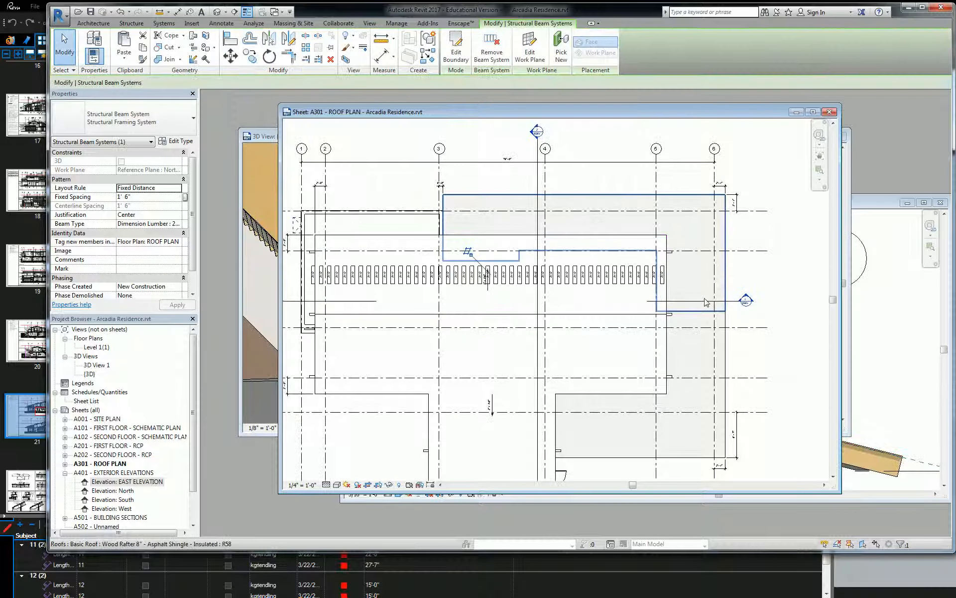
Examine the north slope beam system in the roof plan and the 3D view, checking the joists under the decking at the gable end.
{"action": "scroll", "coordinate": [588, 278], "scroll_direction": "up", "scroll_amount": 3}
{"action": "middle_click_drag", "start_coordinate": [588, 279], "coordinate": [826, 273]}
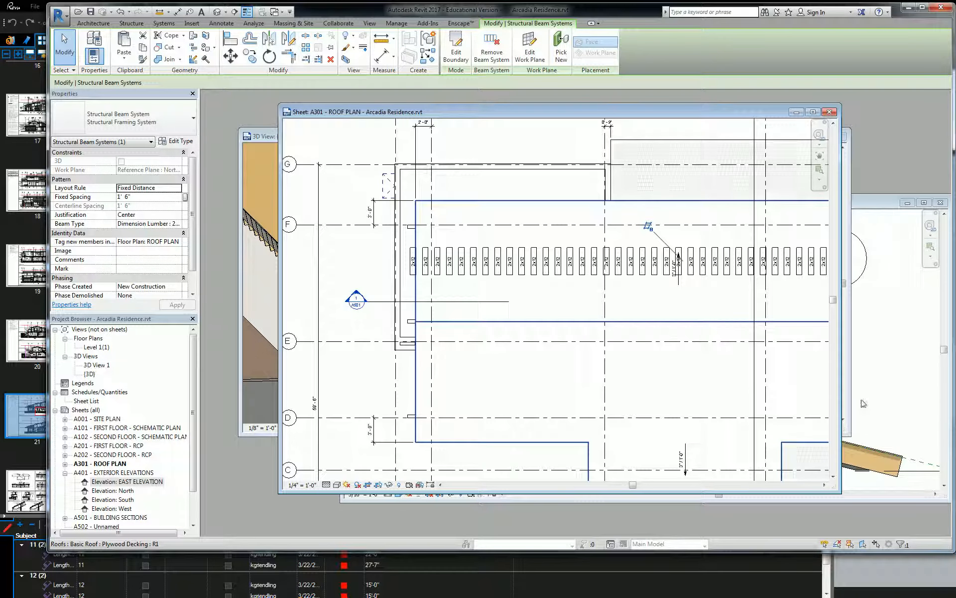
{"action": "left_click", "coordinate": [847, 402]}
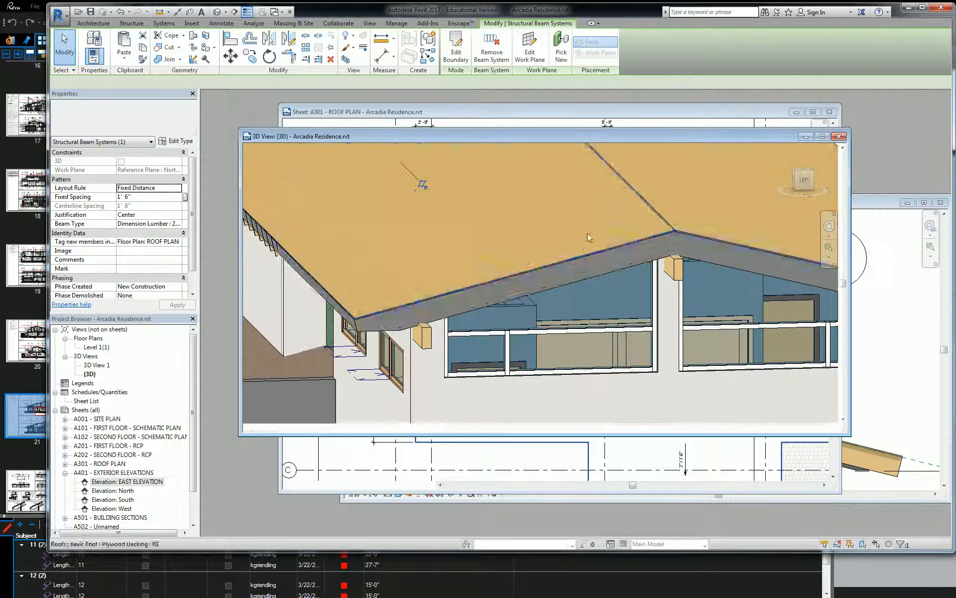
{"action": "middle_click_drag", "start_coordinate": [609, 325], "coordinate": [586, 266], "text": "shift"}
{"action": "middle_click_drag", "start_coordinate": [448, 275], "coordinate": [630, 278], "text": "shift"}
{"action": "scroll", "coordinate": [441, 212], "scroll_direction": "up", "scroll_amount": 1}
{"action": "scroll", "coordinate": [469, 222], "scroll_direction": "up", "scroll_amount": 2}
{"action": "key", "text": "Escape"}
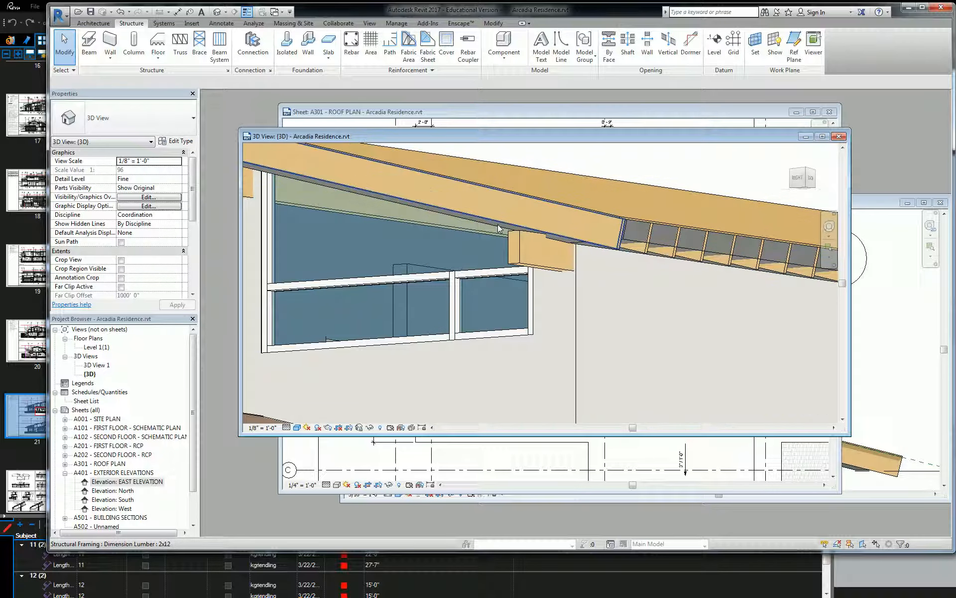
Inspect how the 2x12 joists meet the plywood decking roof along the gable edge and the eave in the 3D view.
{"action": "left_click", "coordinate": [497, 227]}
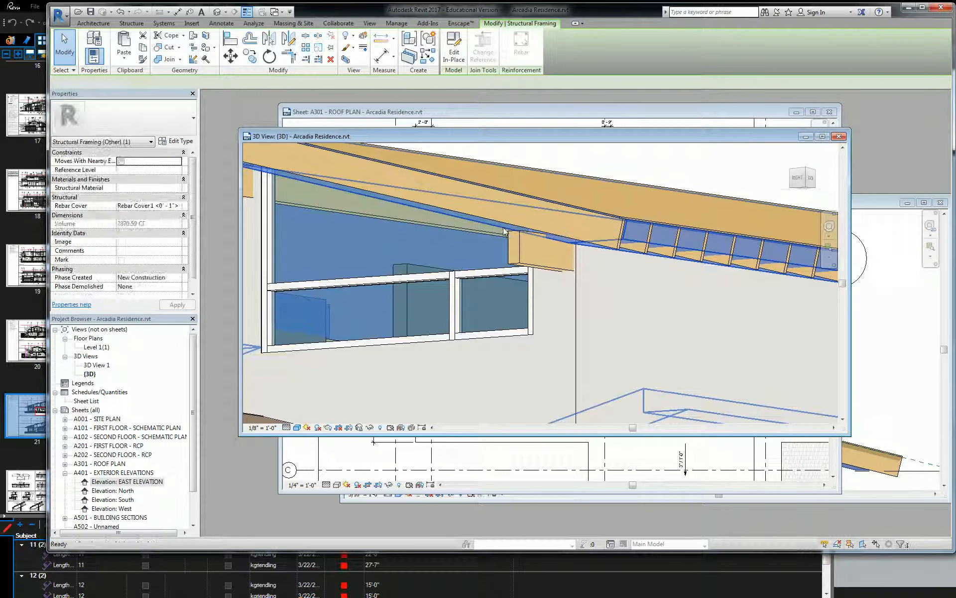
{"action": "key", "text": "Escape"}
{"action": "middle_click_drag", "start_coordinate": [498, 230], "coordinate": [452, 243], "text": "shift"}
{"action": "left_click", "coordinate": [557, 232]}
{"action": "scroll", "coordinate": [724, 293], "scroll_direction": "up", "scroll_amount": 3}
{"action": "middle_click_drag", "start_coordinate": [731, 302], "coordinate": [635, 294]}
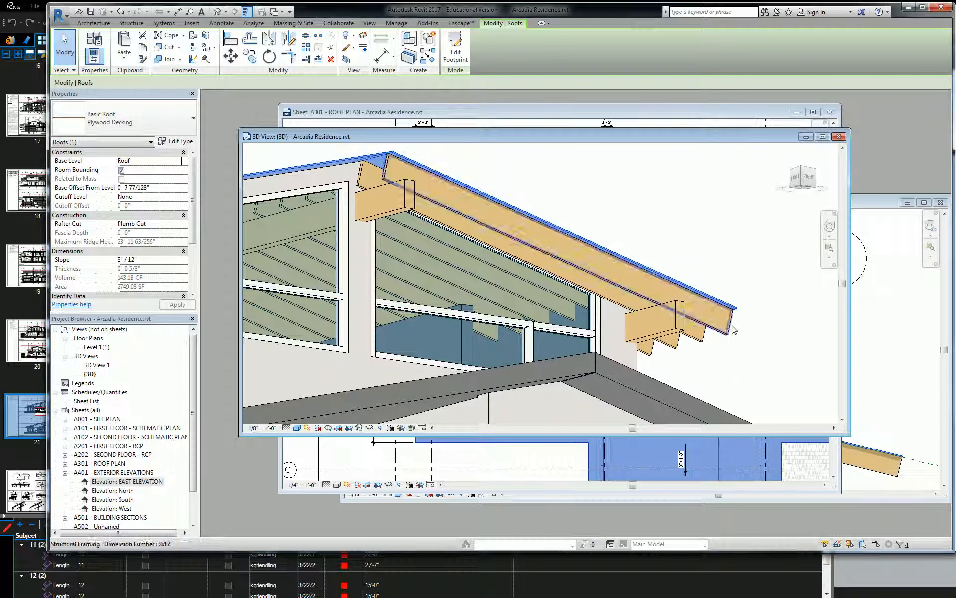
{"action": "middle_click_drag", "start_coordinate": [712, 286], "coordinate": [762, 436], "text": "shift"}
{"action": "scroll", "coordinate": [716, 412], "scroll_direction": "down", "scroll_amount": 1}
{"action": "key", "text": "Escape"}
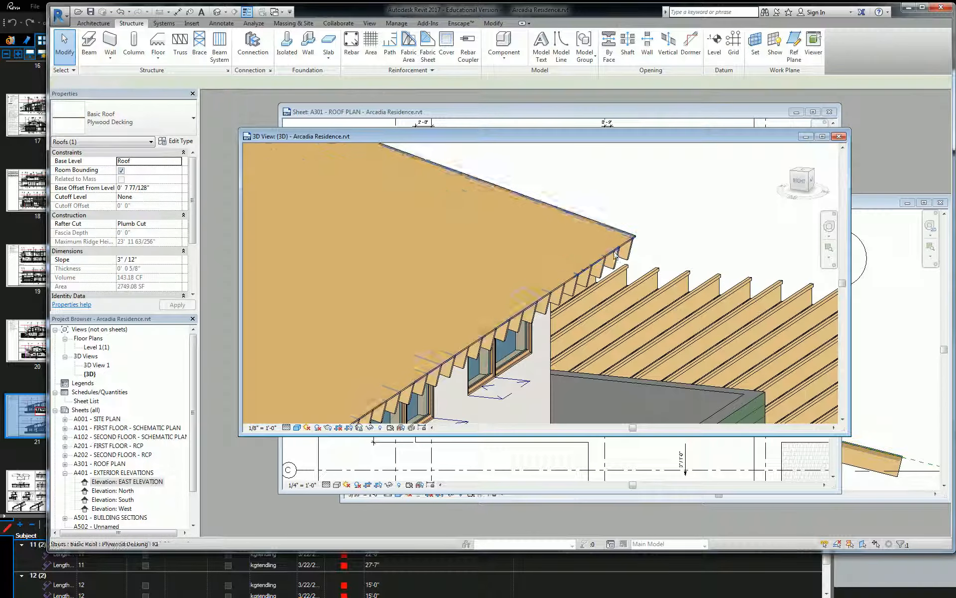
Select the north slope beam system in the 3D view and review its instance and type properties without changing them.
{"action": "key", "text": "Tab"}
{"action": "left_click", "coordinate": [616, 254]}
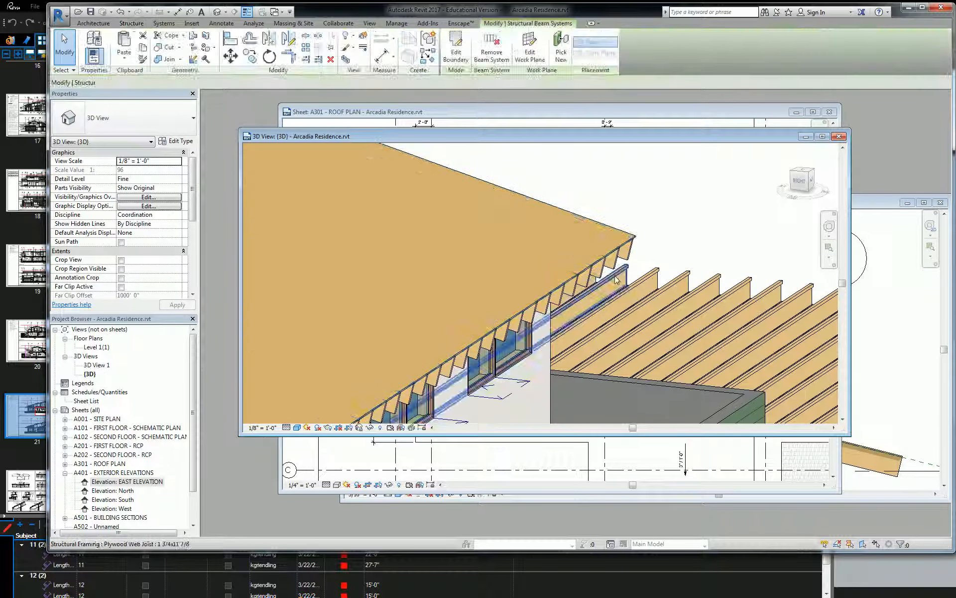
{"action": "scroll", "coordinate": [485, 272], "scroll_direction": "down", "scroll_amount": 2}
{"action": "middle_click_drag", "start_coordinate": [458, 281], "coordinate": [650, 171]}
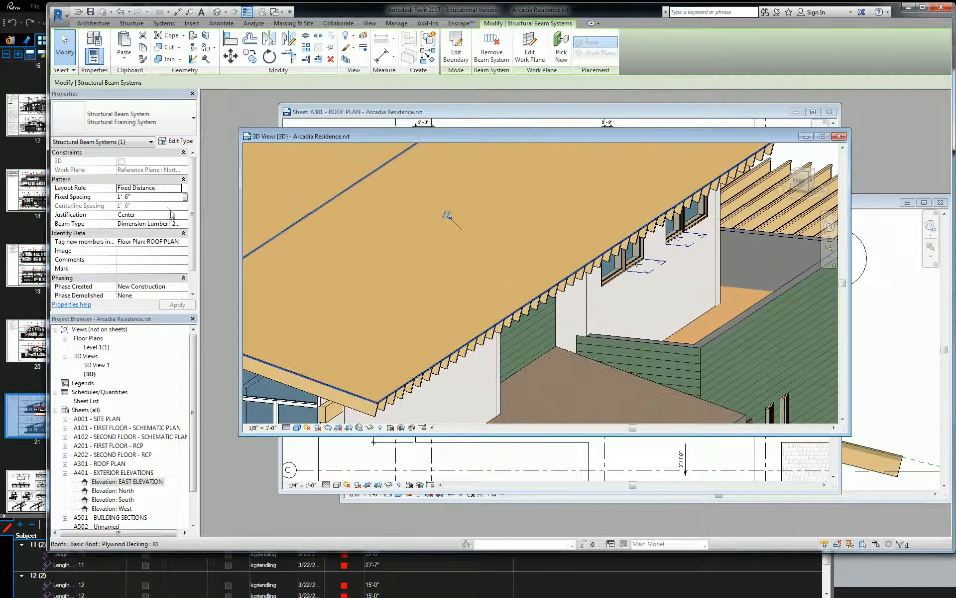
{"action": "left_click_drag", "start_coordinate": [193, 189], "coordinate": [193, 230]}
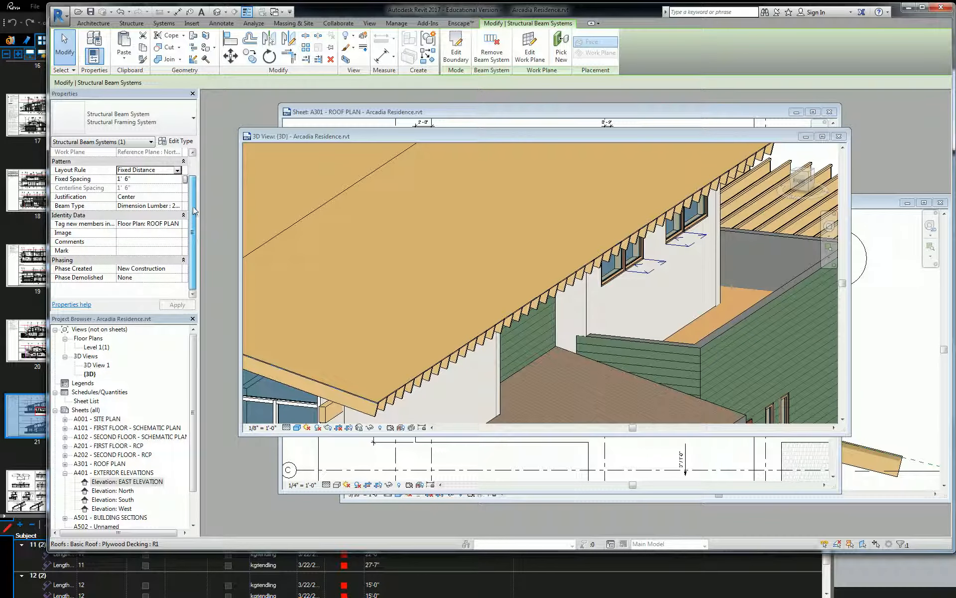
{"action": "left_click", "coordinate": [176, 141]}
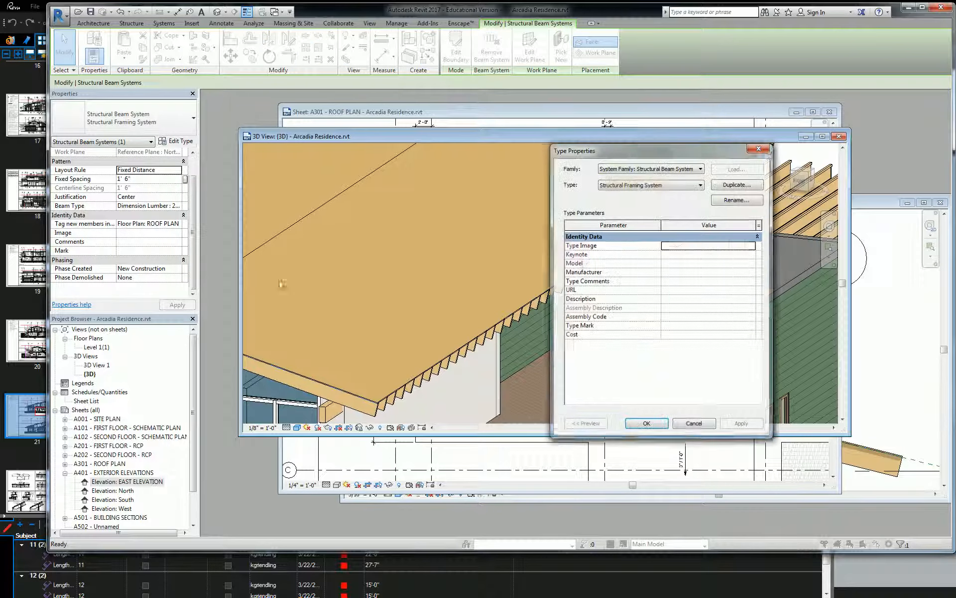
{"action": "left_click", "coordinate": [759, 149]}
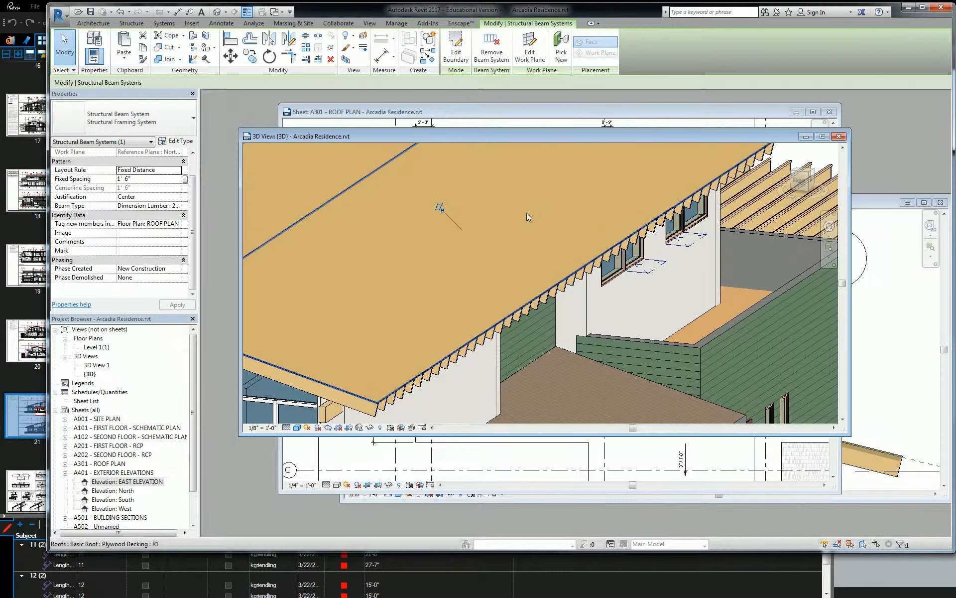
{"action": "scroll", "coordinate": [527, 213], "scroll_direction": "down", "scroll_amount": 5}
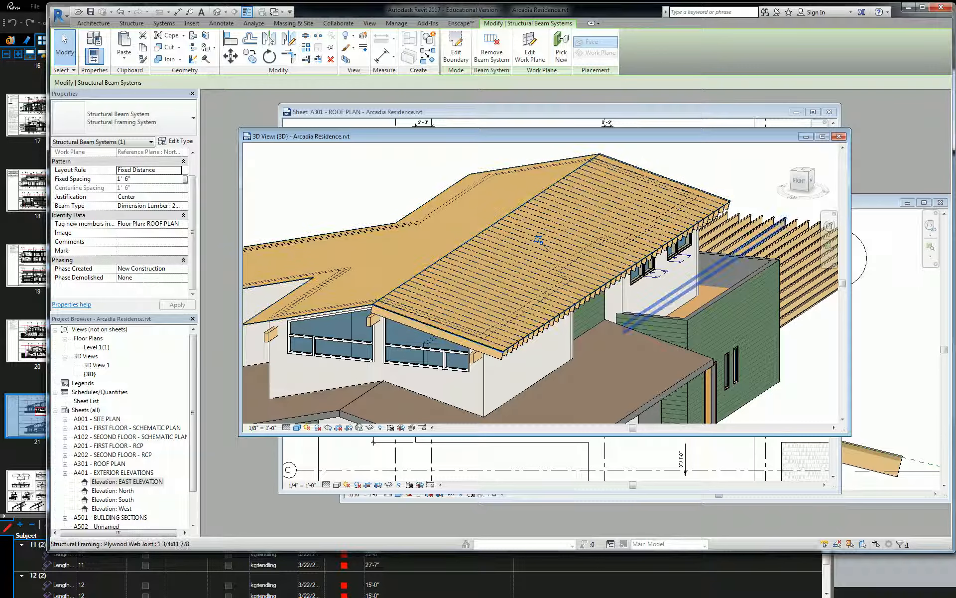
Switch to the Santa Anita drawing set in Revu and examine the roof overhang and trellis in the page 1 perspective rendering.
{"action": "key", "text": "alt+Tab"}
{"action": "scroll", "coordinate": [517, 253], "scroll_direction": "down", "scroll_amount": 4}
{"action": "scroll", "coordinate": [59, 312], "scroll_direction": "up", "scroll_amount": 10}
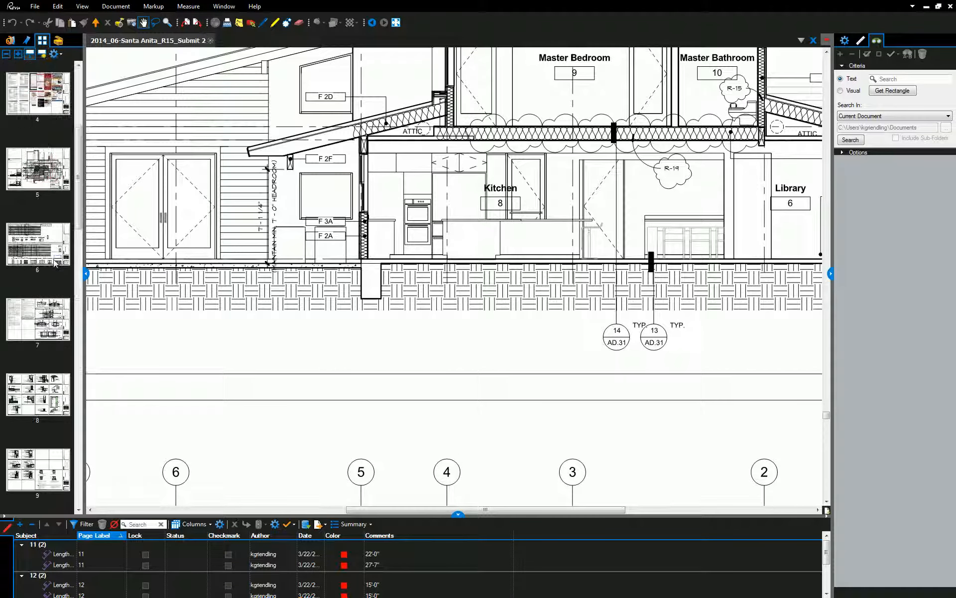
{"action": "left_click", "coordinate": [56, 183]}
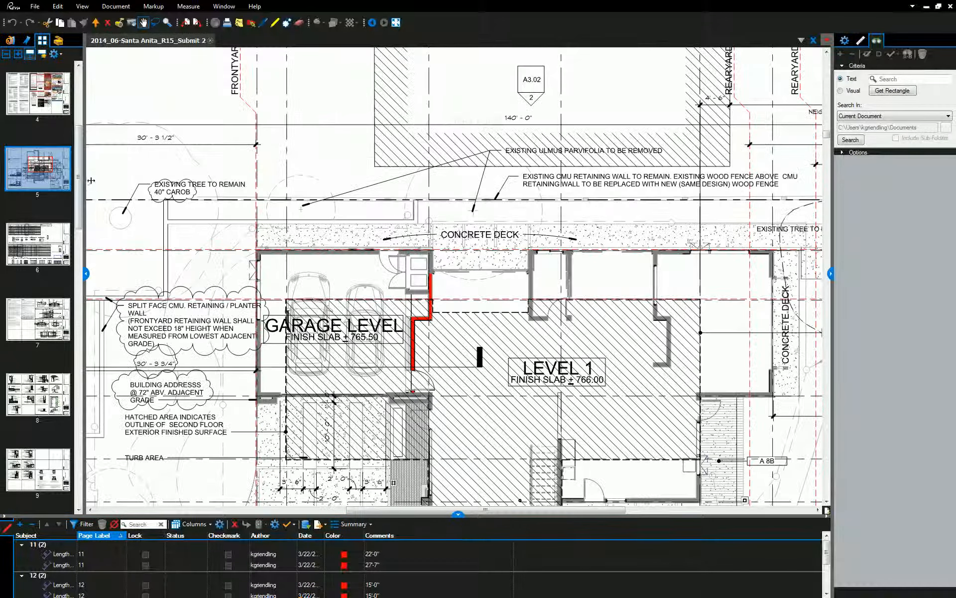
{"action": "scroll", "coordinate": [57, 185], "scroll_direction": "up", "scroll_amount": 3}
{"action": "left_click", "coordinate": [43, 101]}
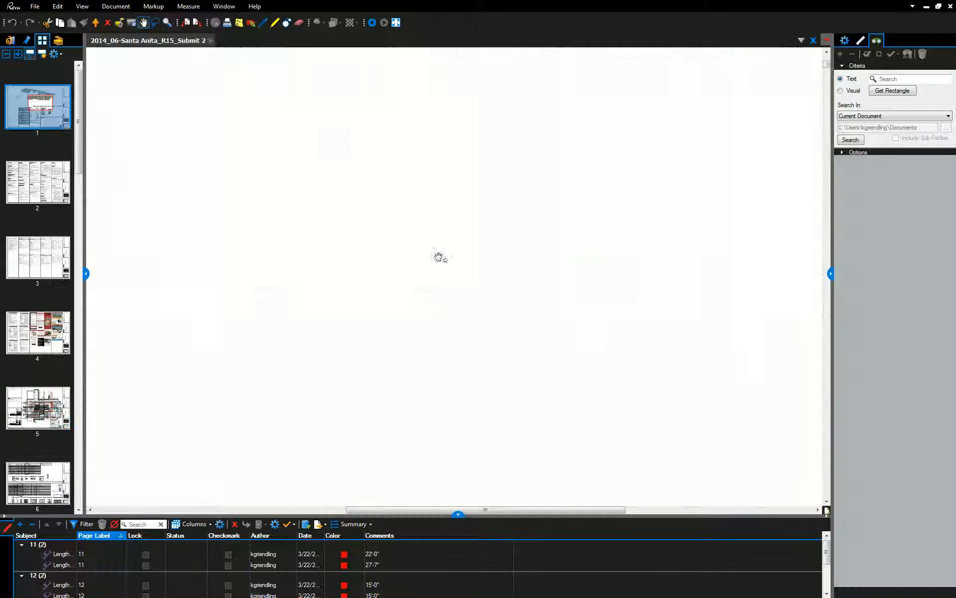
{"action": "left_click_drag", "start_coordinate": [629, 217], "coordinate": [454, 382]}
{"action": "scroll", "coordinate": [416, 225], "scroll_direction": "up", "scroll_amount": 1}
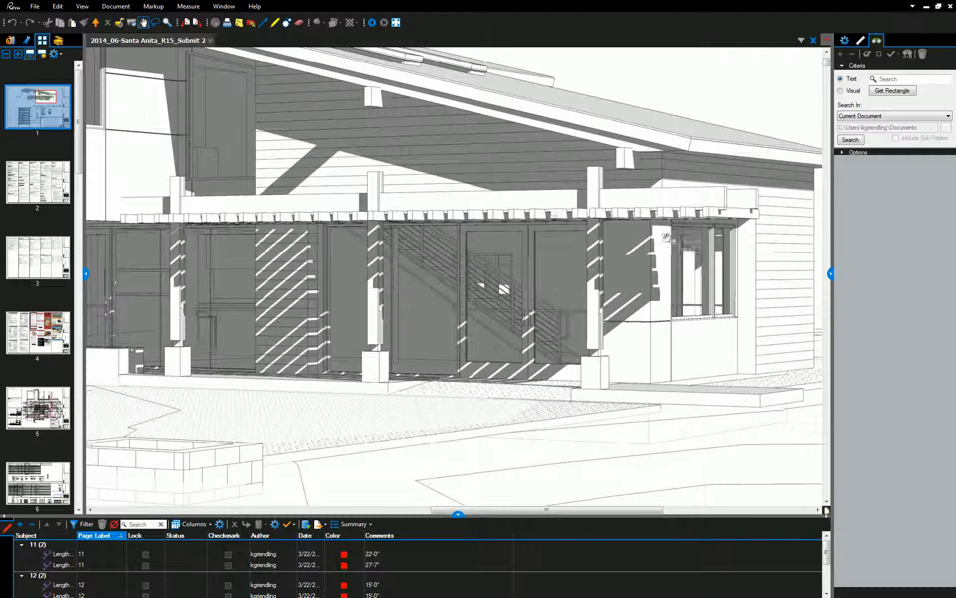
{"action": "scroll", "coordinate": [666, 239], "scroll_direction": "down", "scroll_amount": 1}
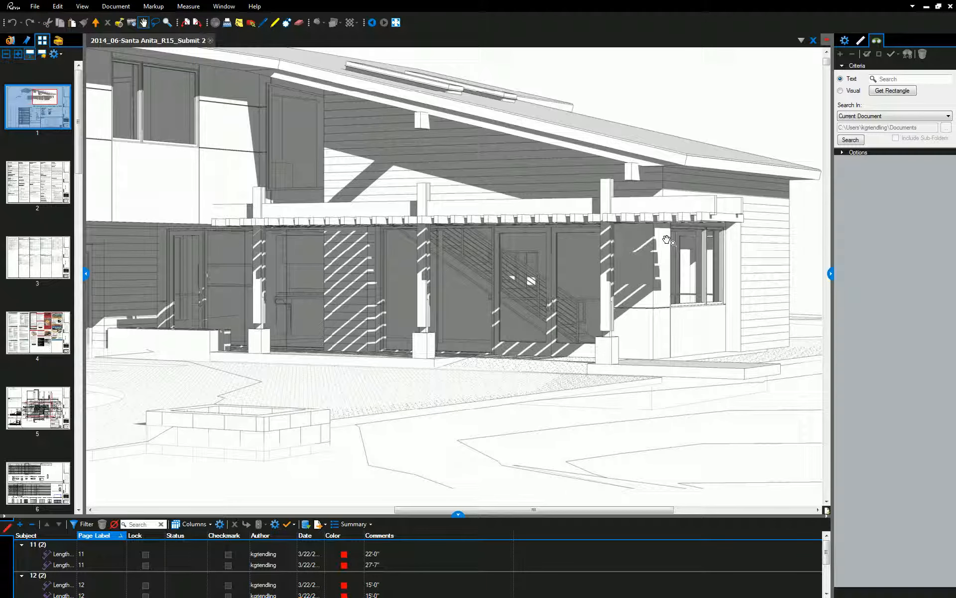